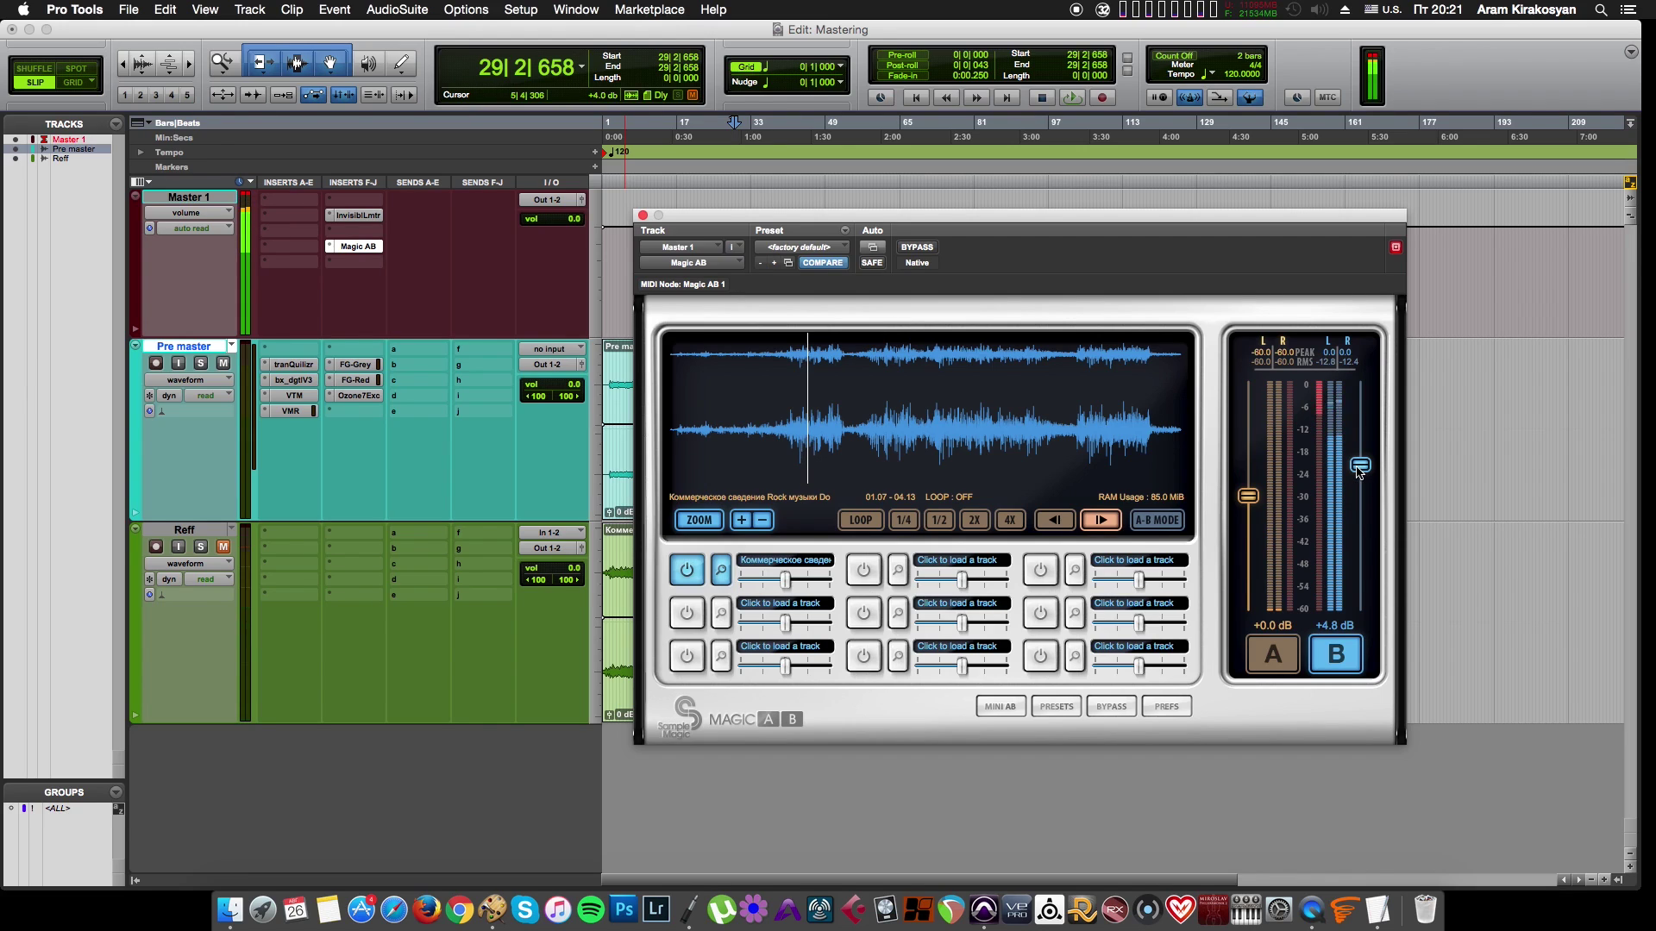
# Step: Play the song from bar 29, switch Magic AB to signal A and move its window clear of the clips
pyautogui.press('space')
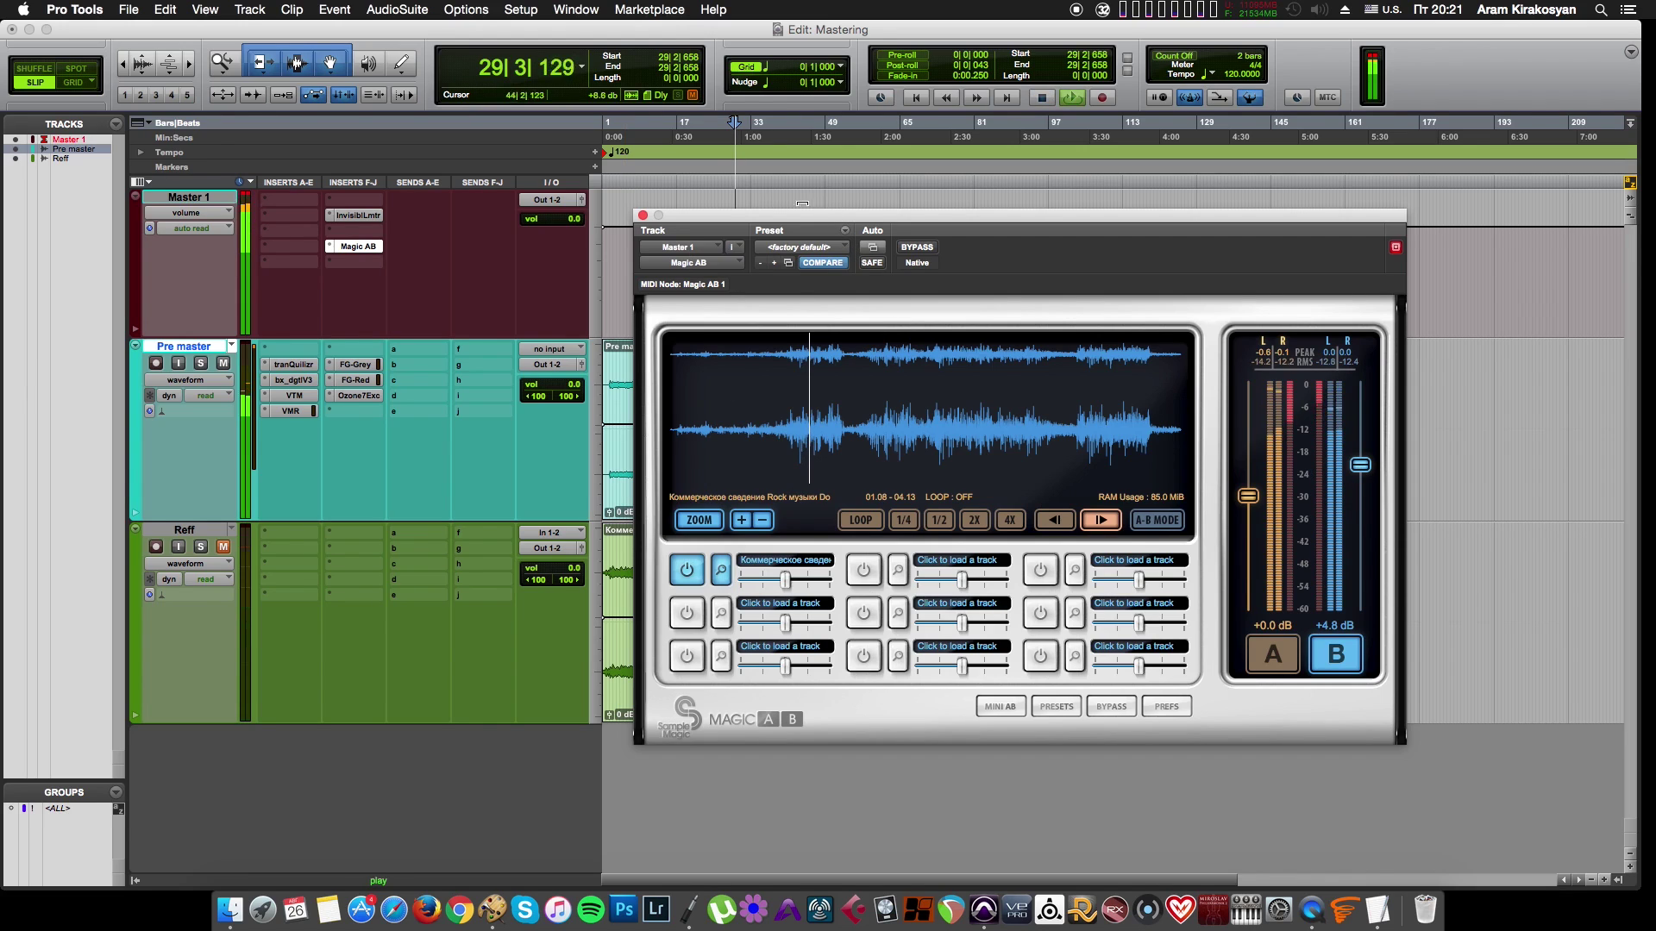
pyautogui.click(1274, 654)
pyautogui.moveTo(924, 215); pyautogui.dragTo(1084, 228)
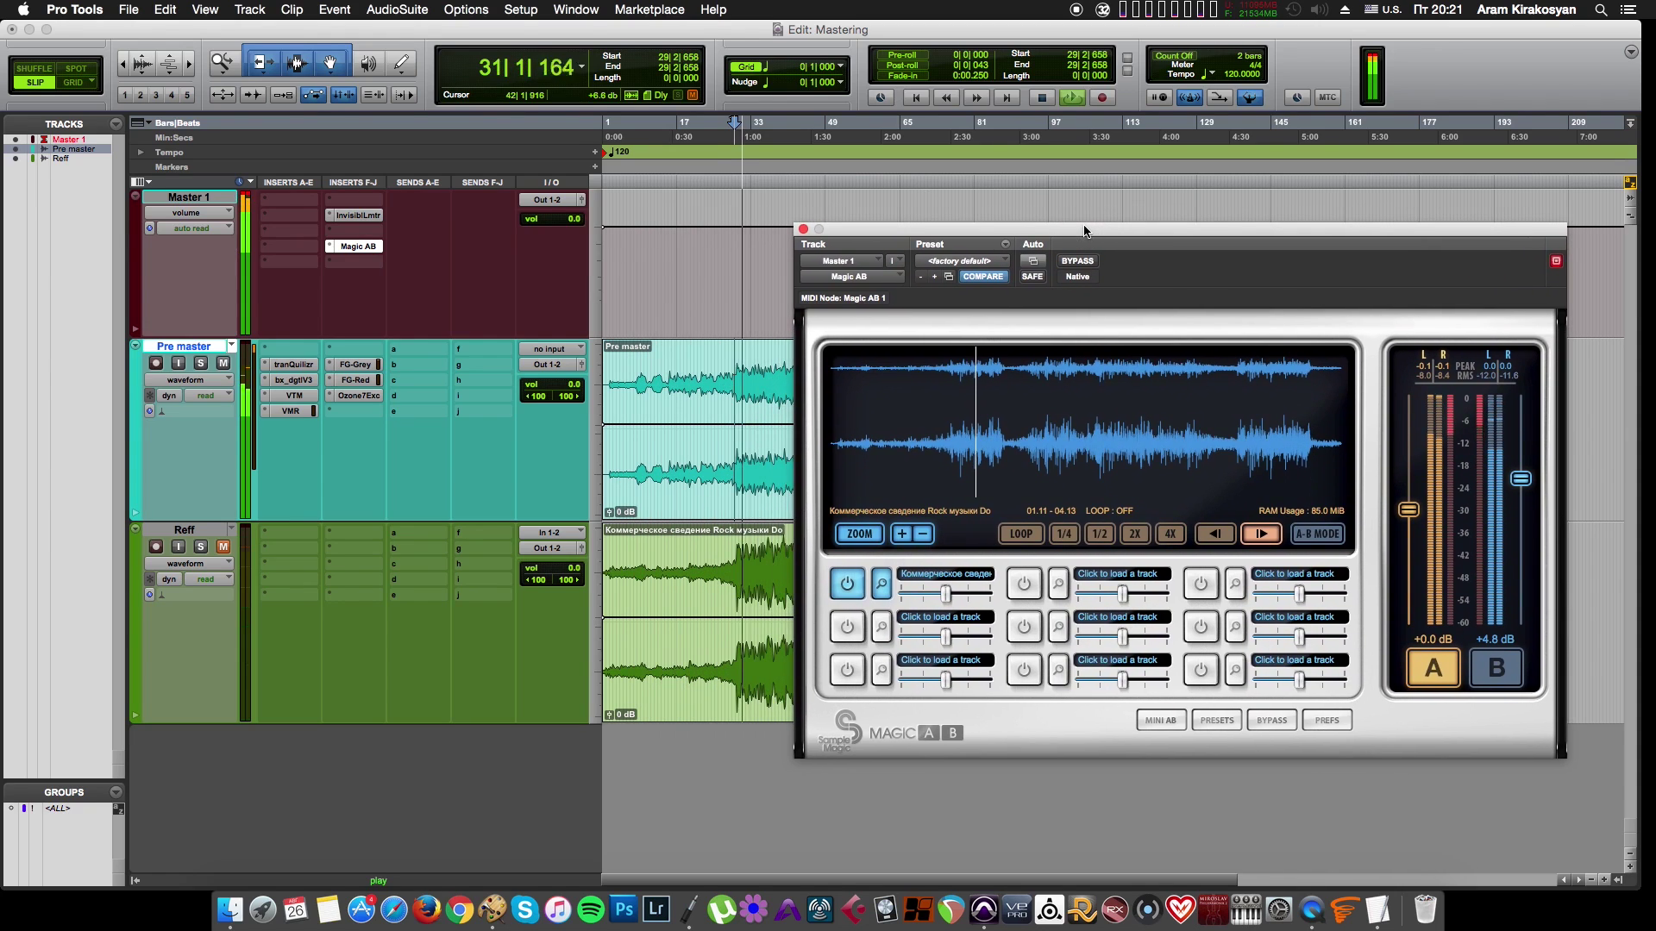
pyautogui.press('space')
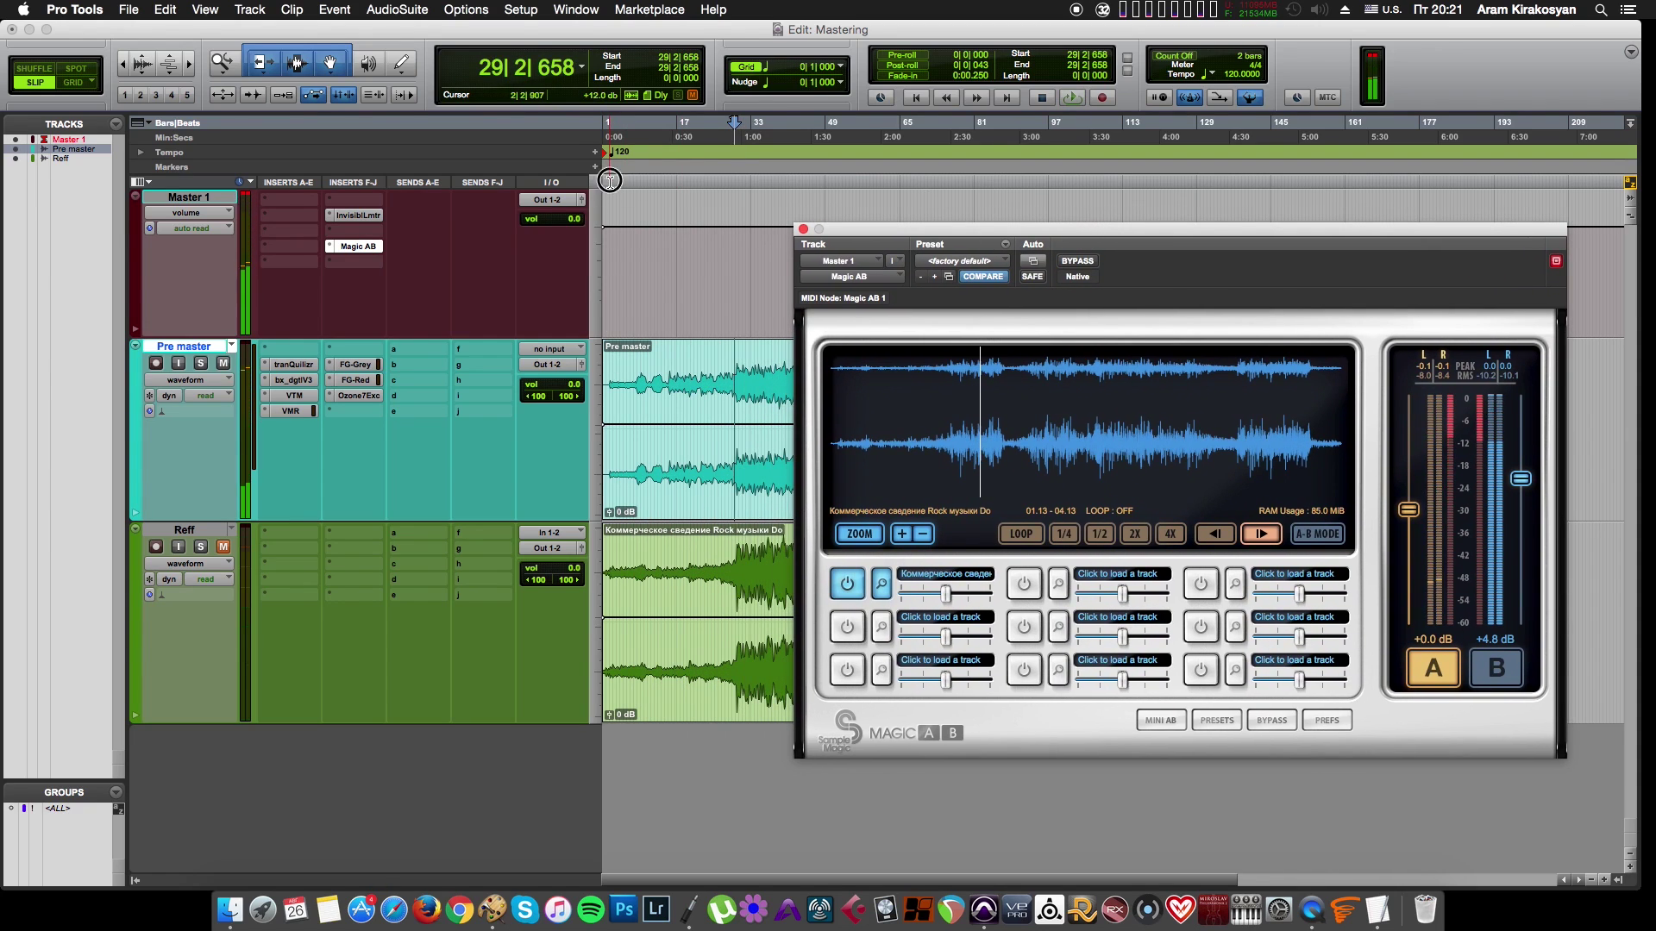
# Step: Play the song and the reference from near the beginning, alternating between signals A and B in Magic AB
pyautogui.click(610, 183)
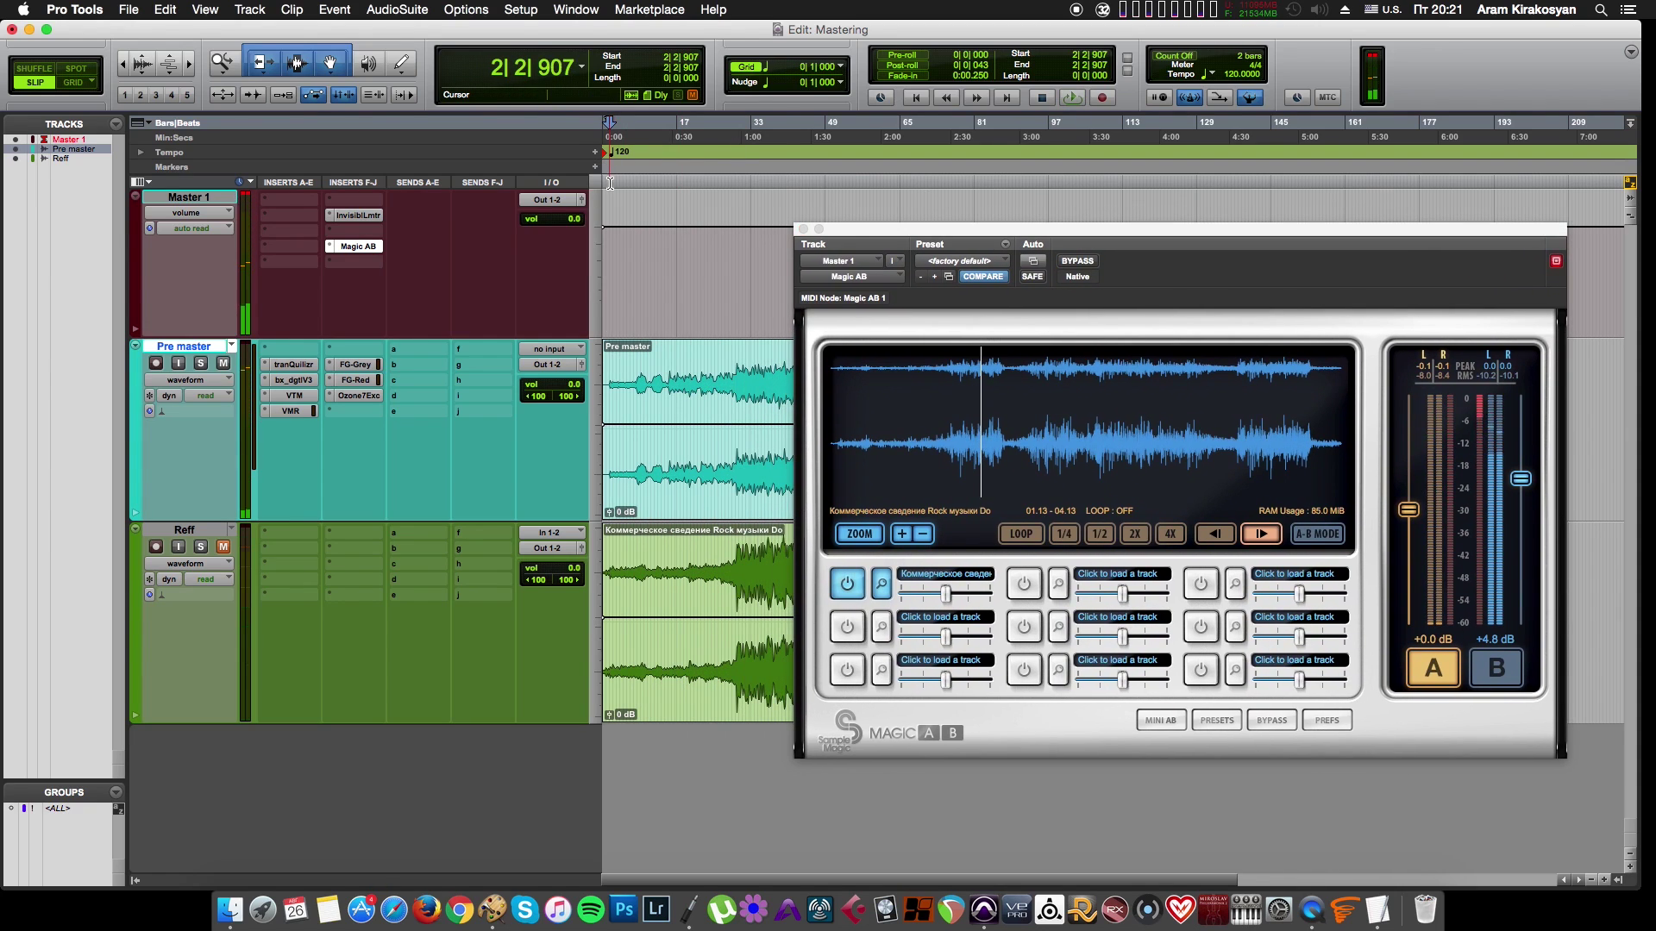
pyautogui.click(842, 412)
pyautogui.click(1515, 671)
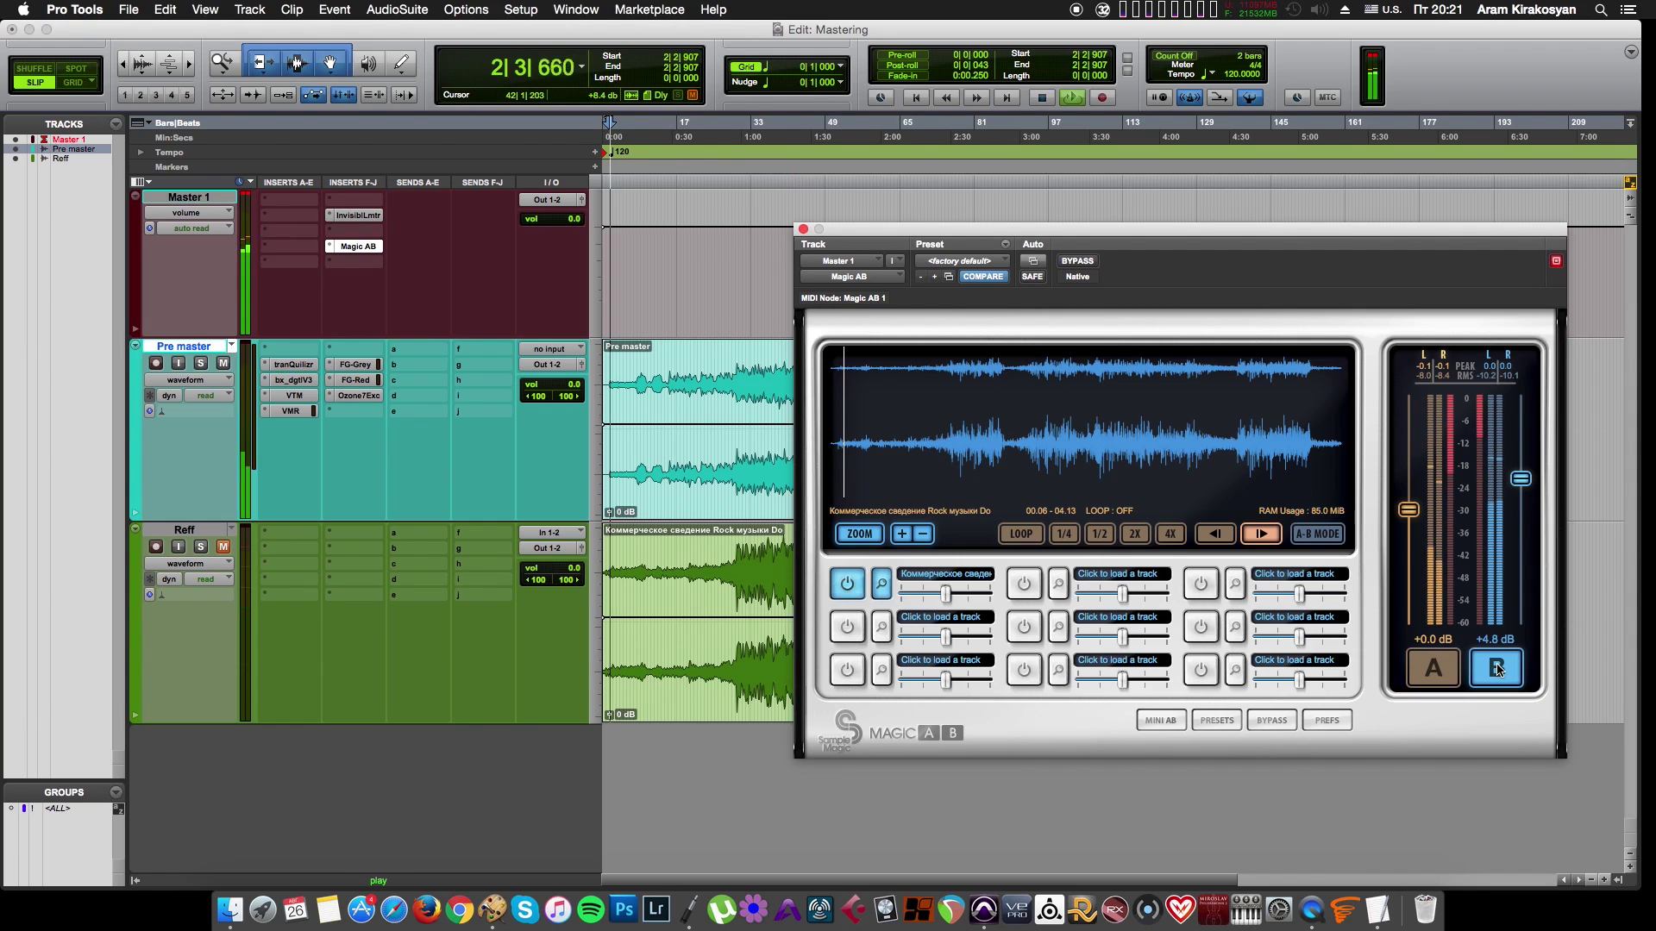
pyautogui.click(1432, 670)
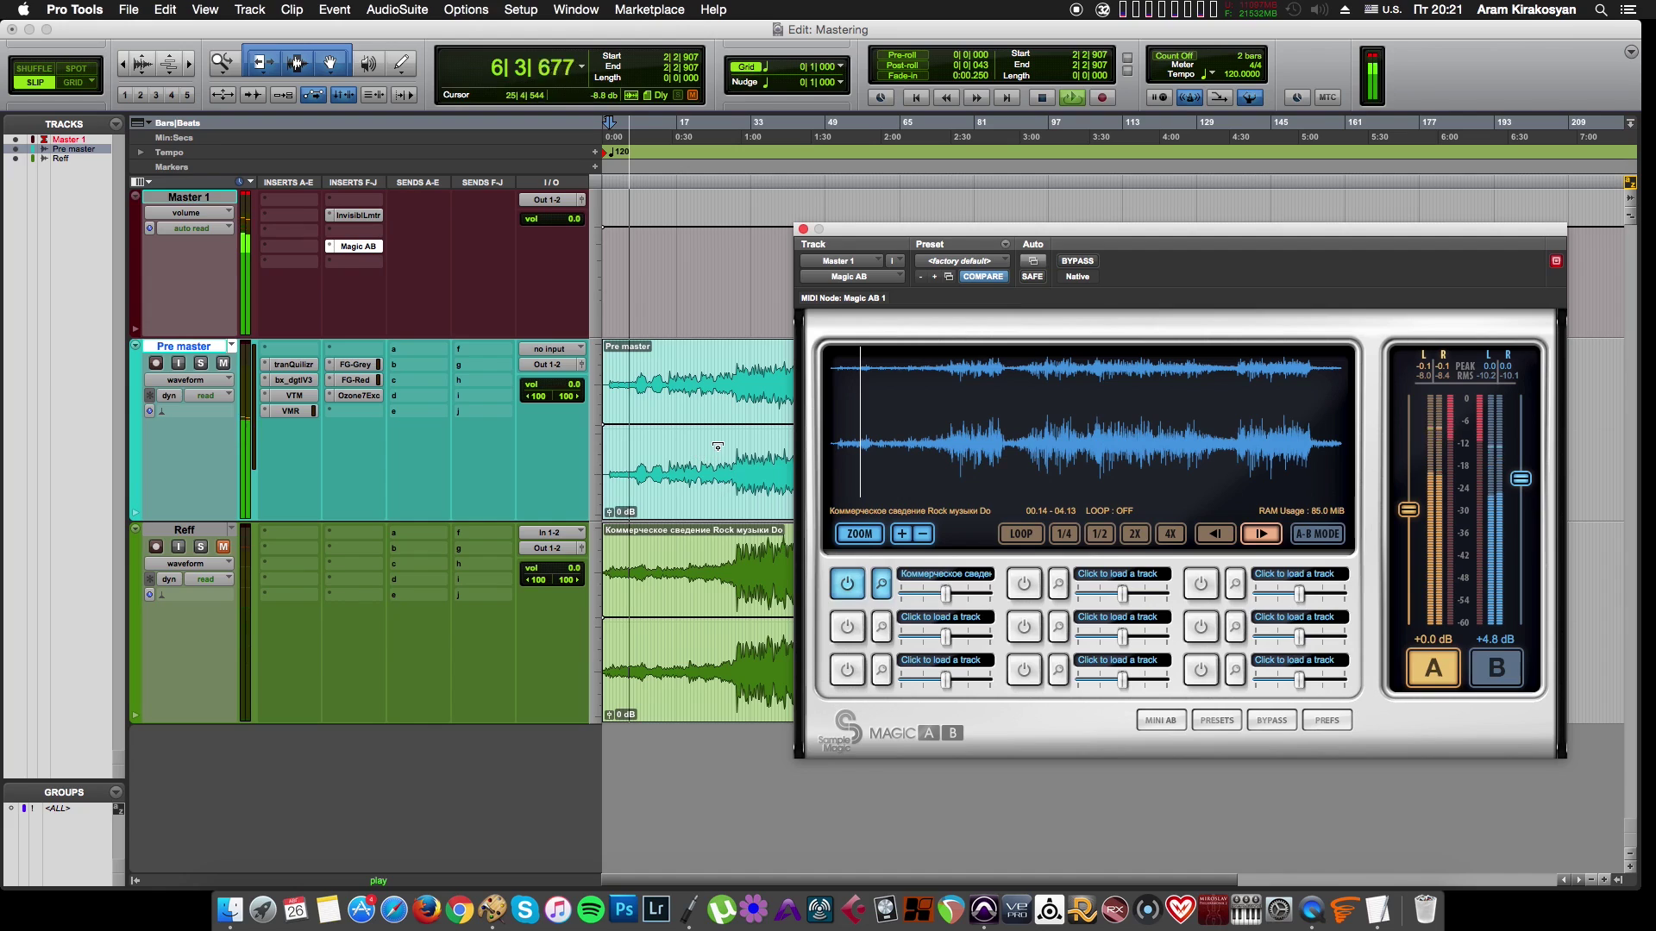
pyautogui.click(1496, 670)
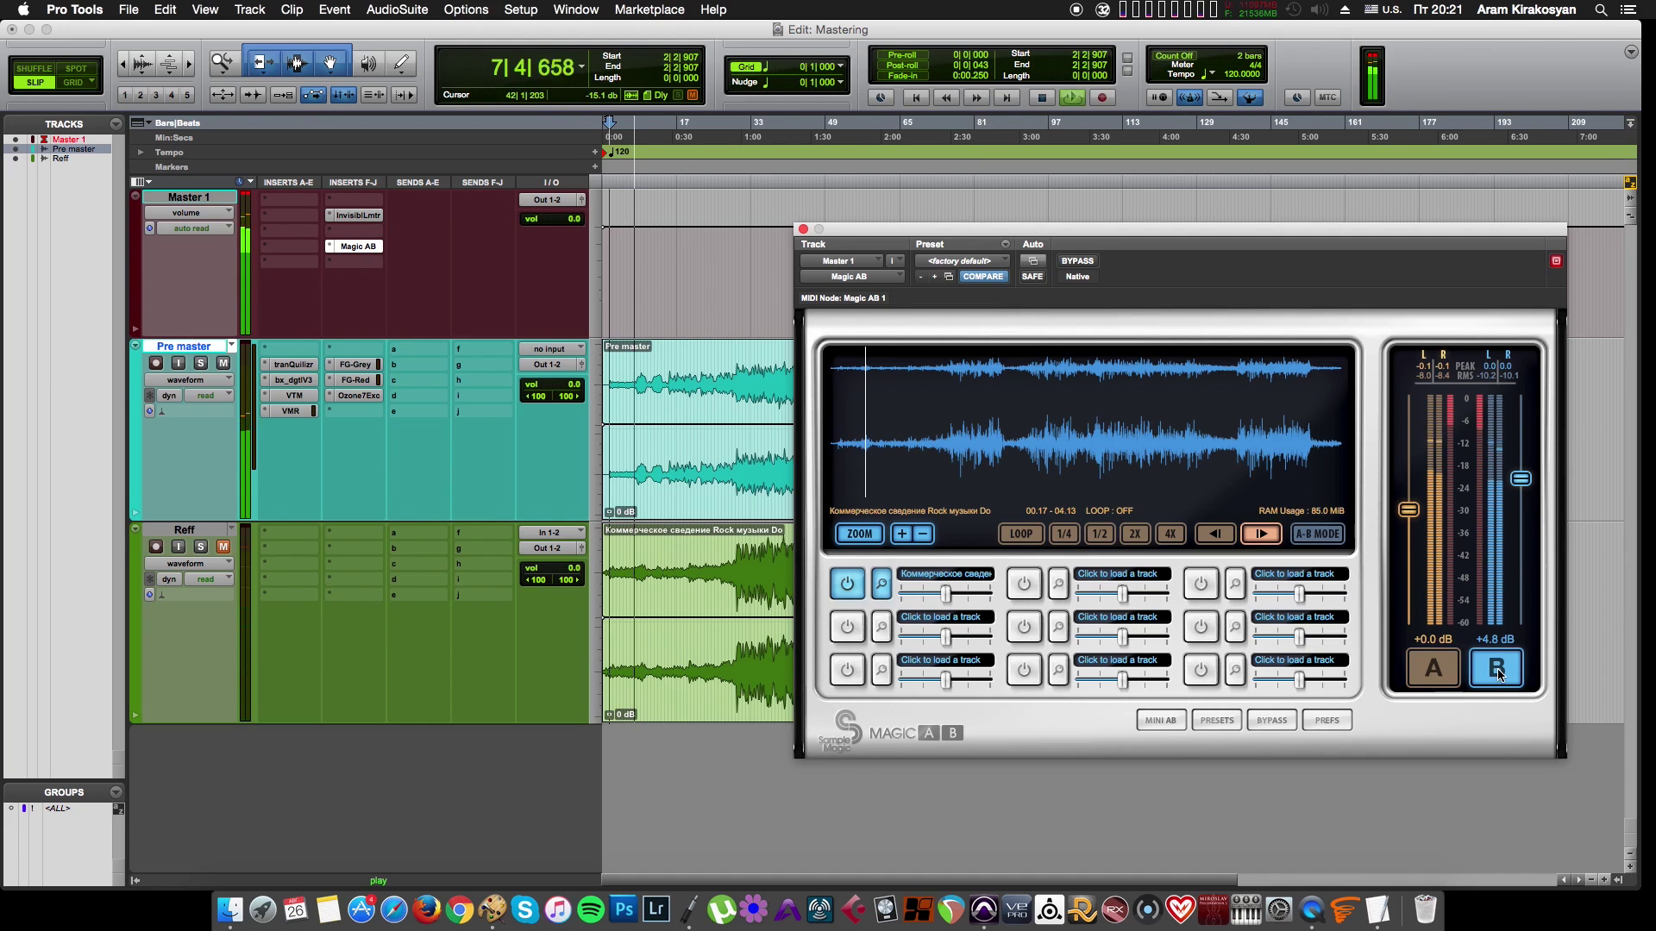
pyautogui.click(1451, 684)
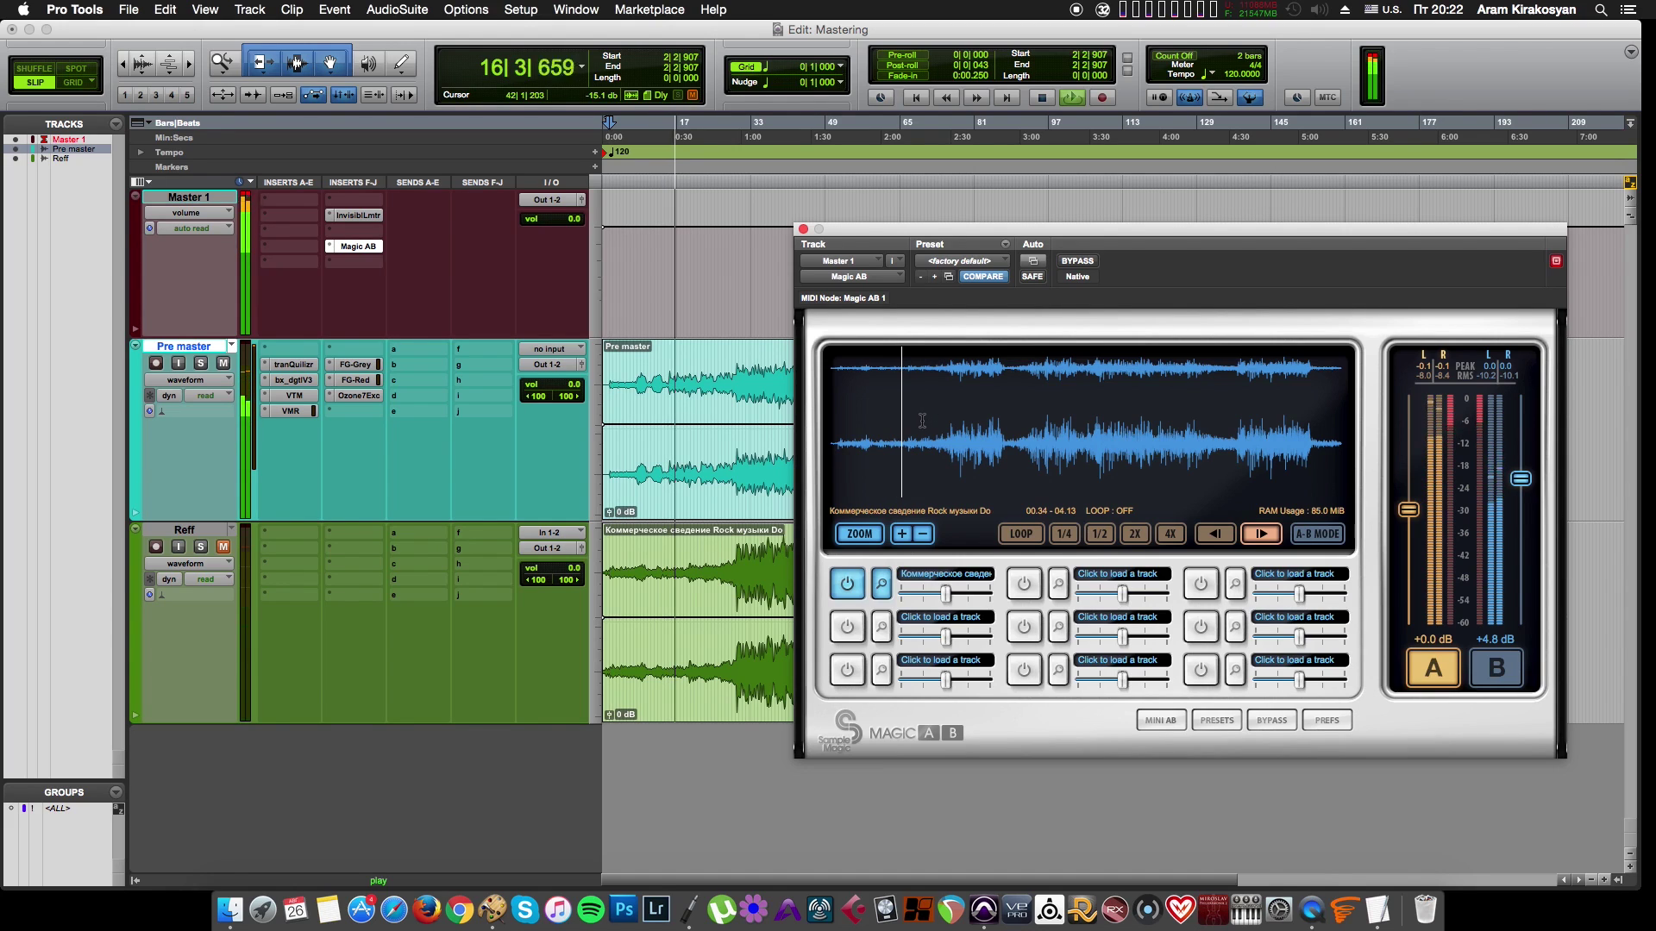
pyautogui.click(1494, 681)
# Step: Move the reference playback to about 00:58, raise the B level to +5.4 dB and switch to signal A
pyautogui.click(950, 425)
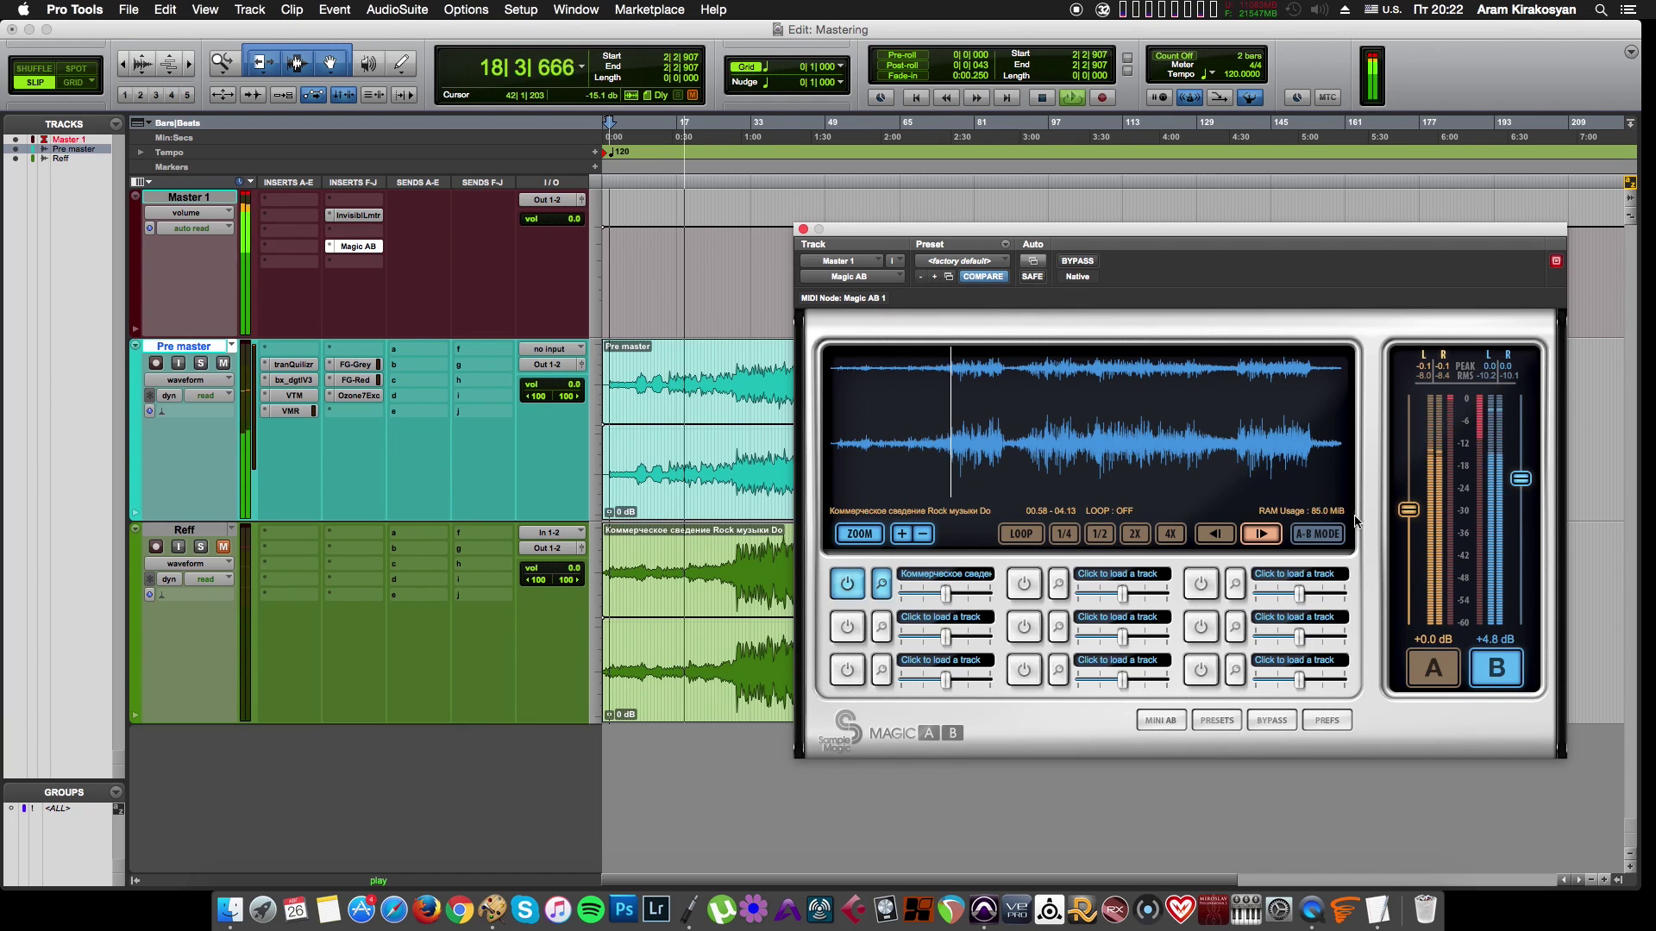
pyautogui.moveTo(1525, 477); pyautogui.dragTo(1525, 475)
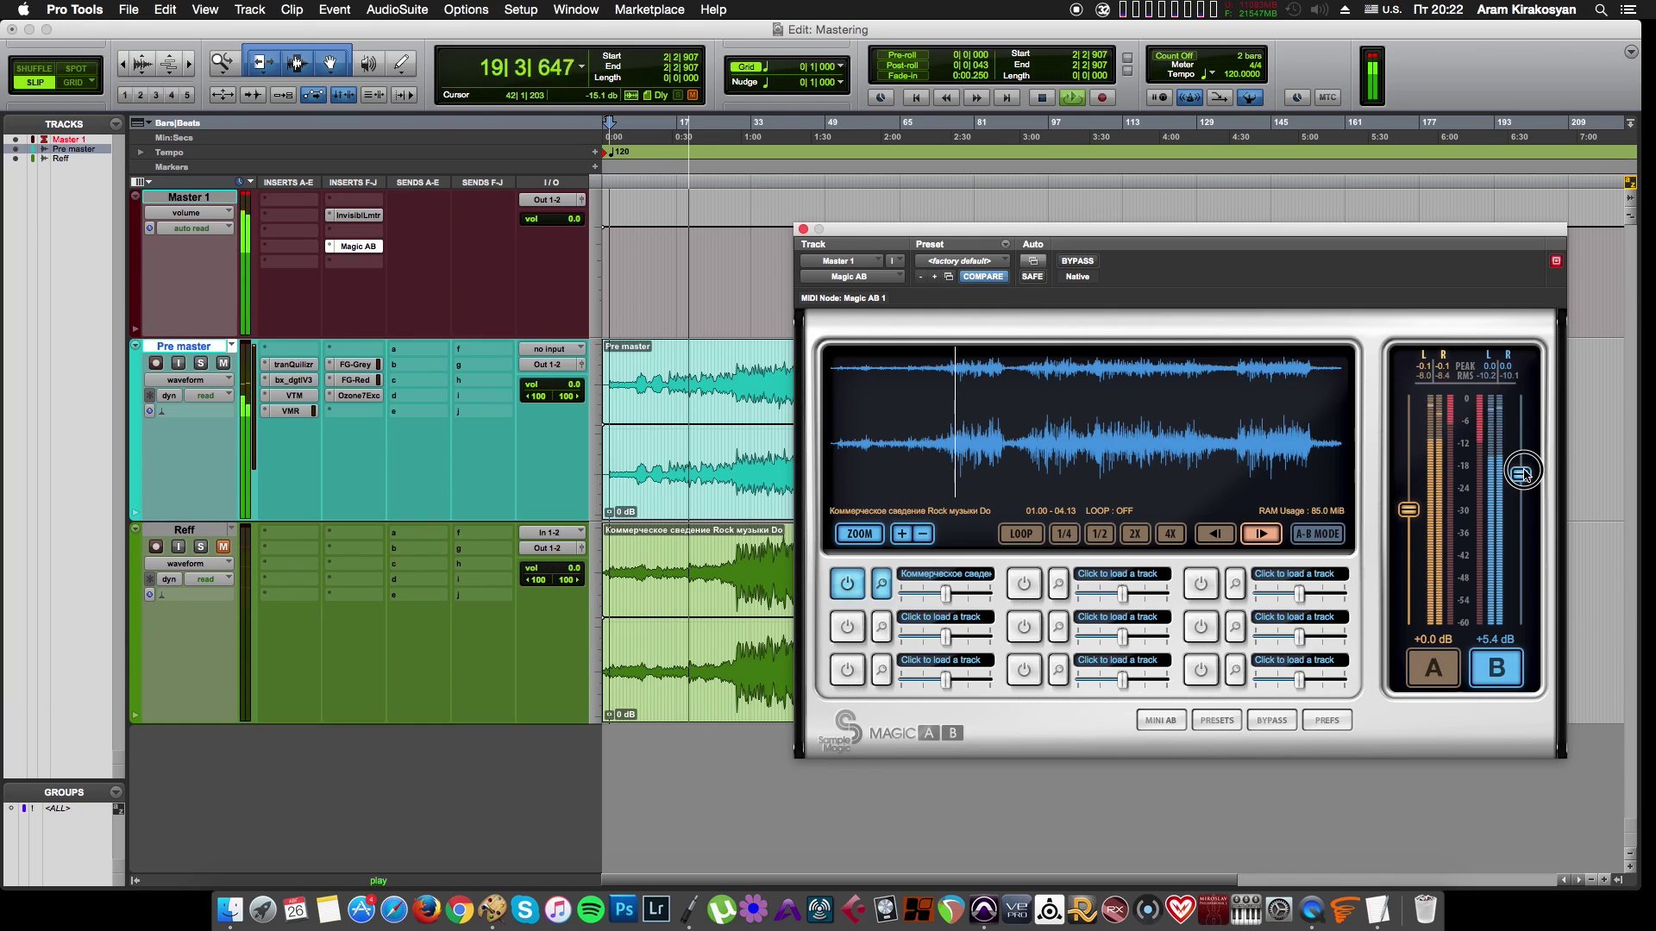
pyautogui.click(1431, 685)
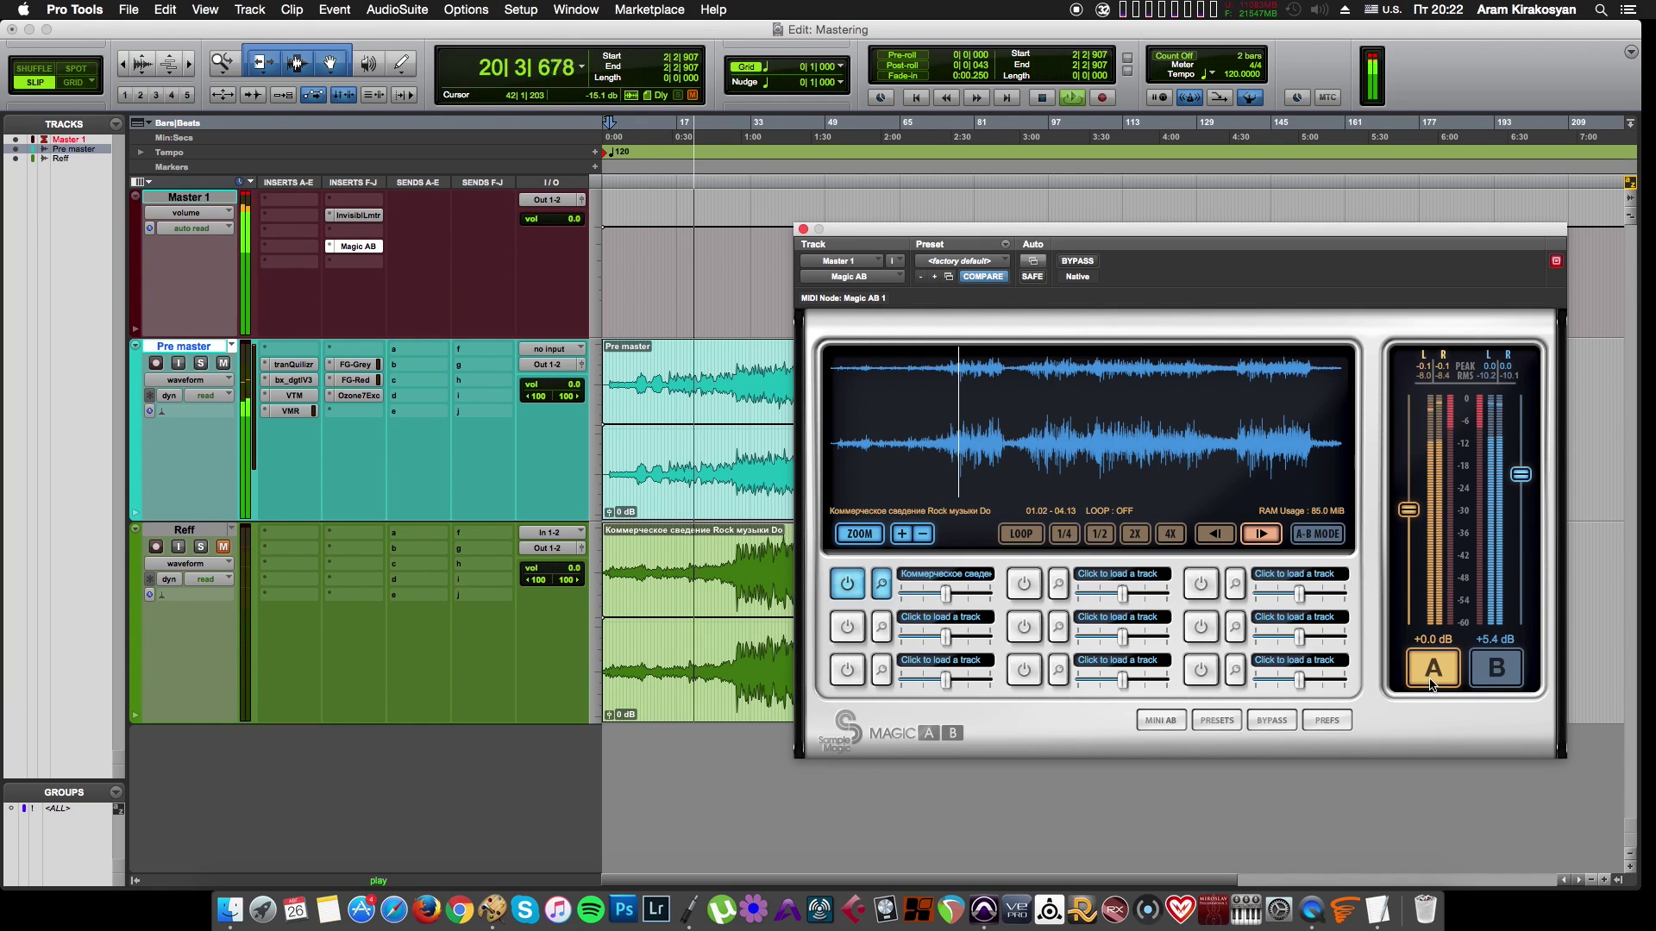
# Step: Compare signals B and A in Magic AB while playing from bar 28, and close the plug-in
pyautogui.click(731, 372)
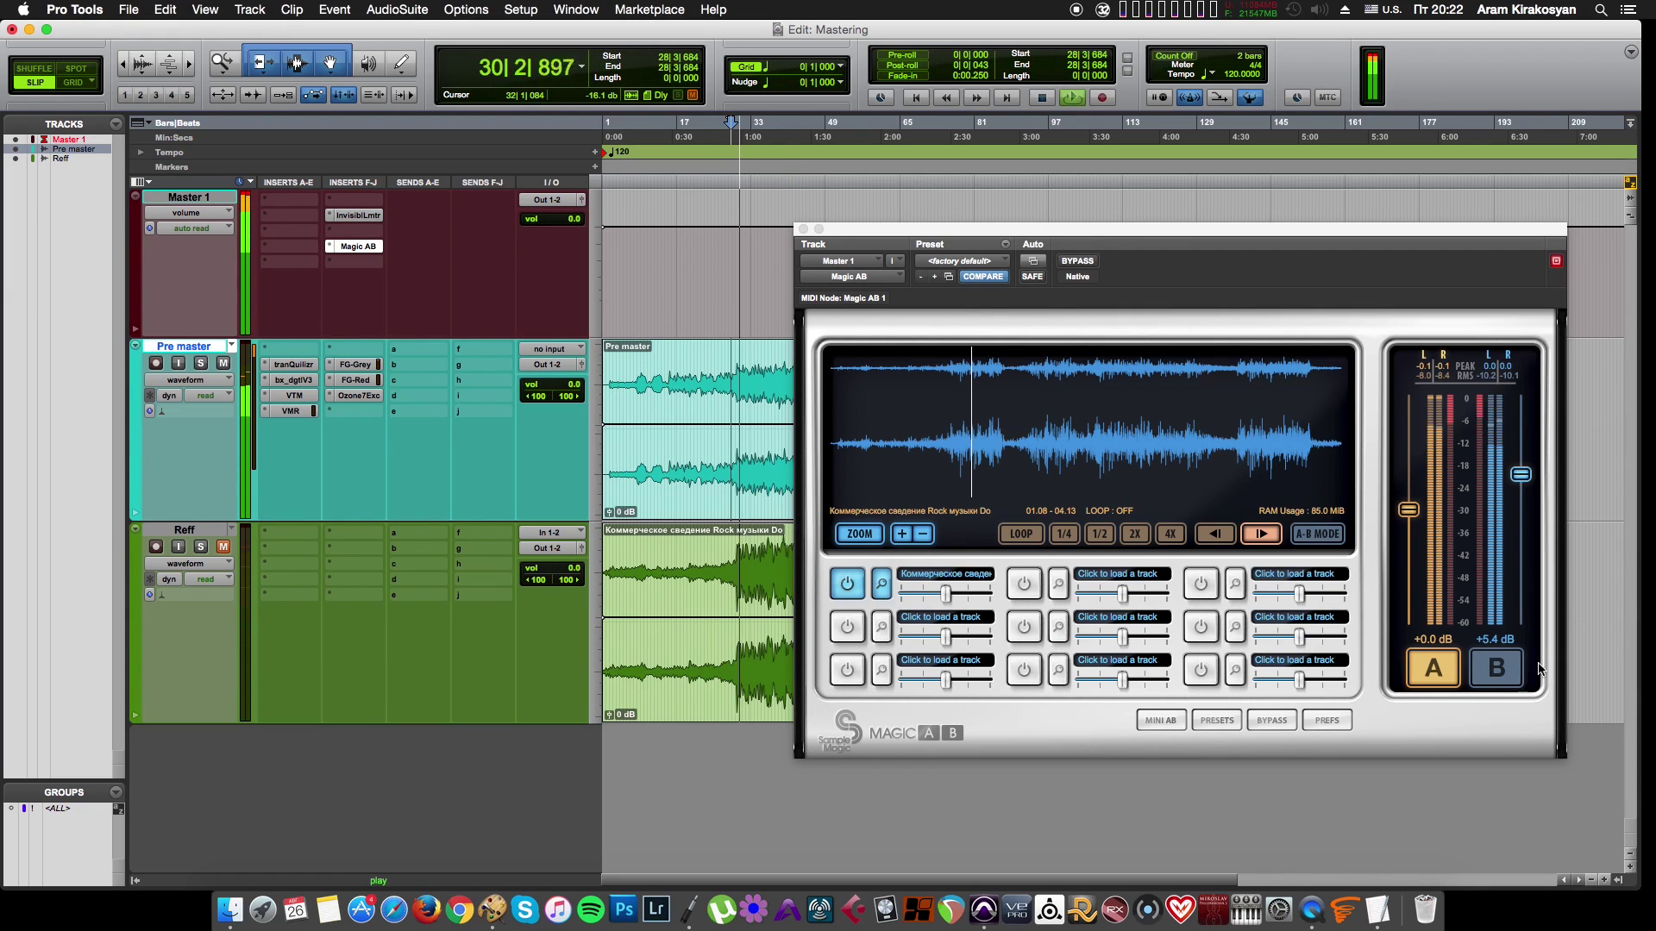
pyautogui.click(1490, 664)
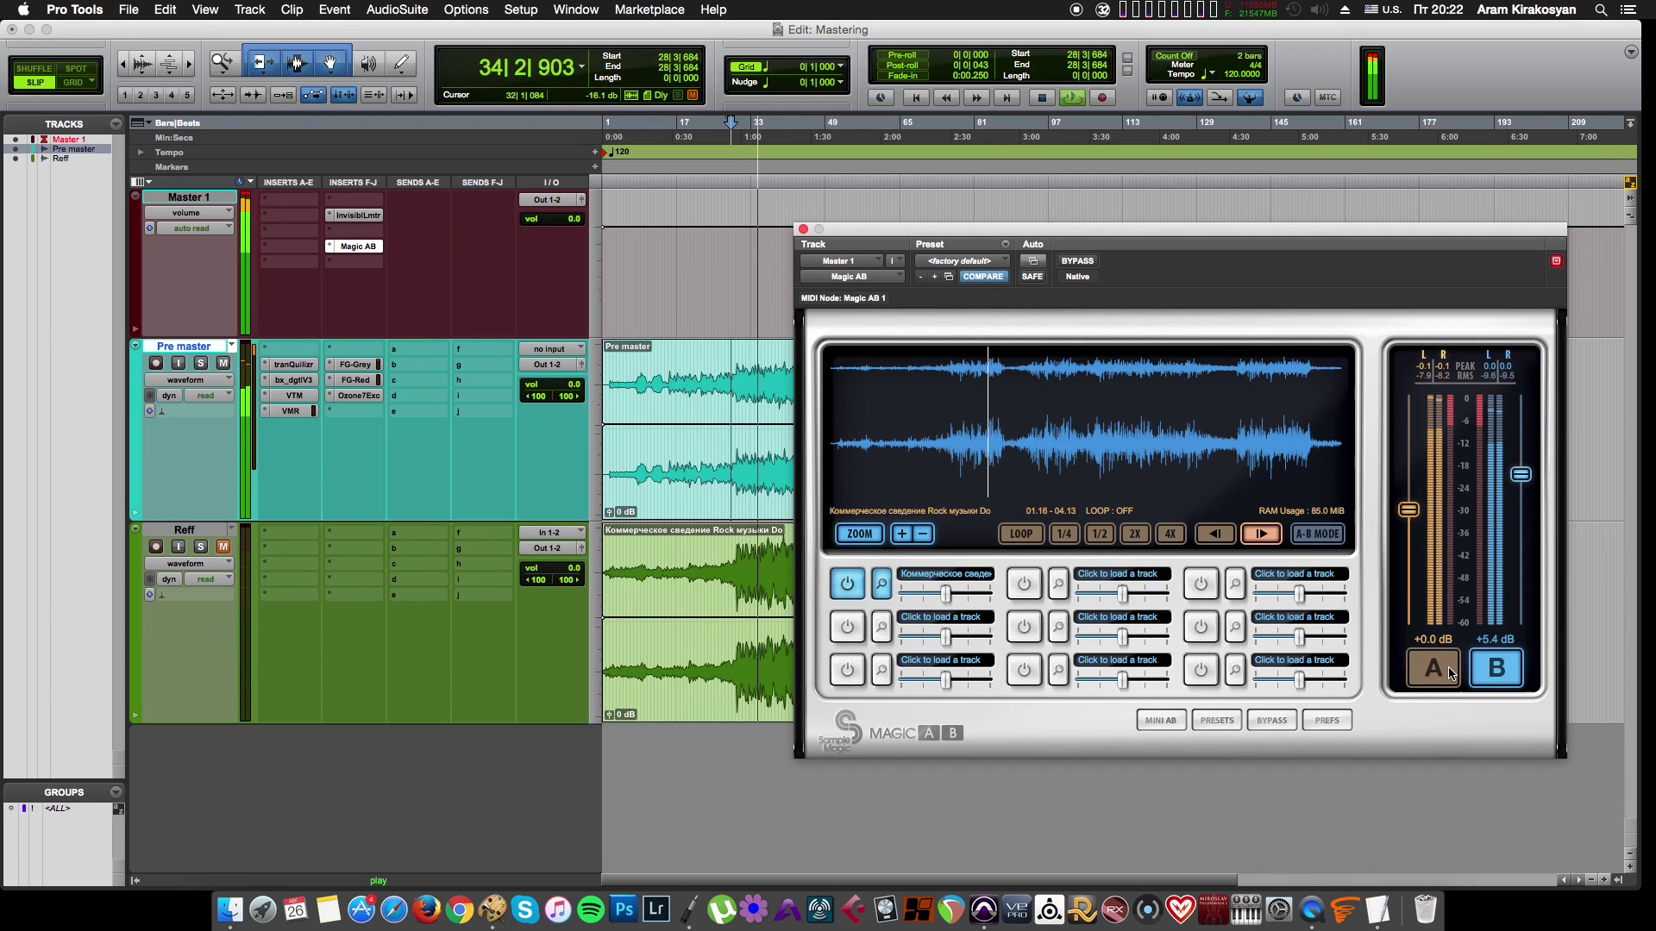
pyautogui.click(1451, 674)
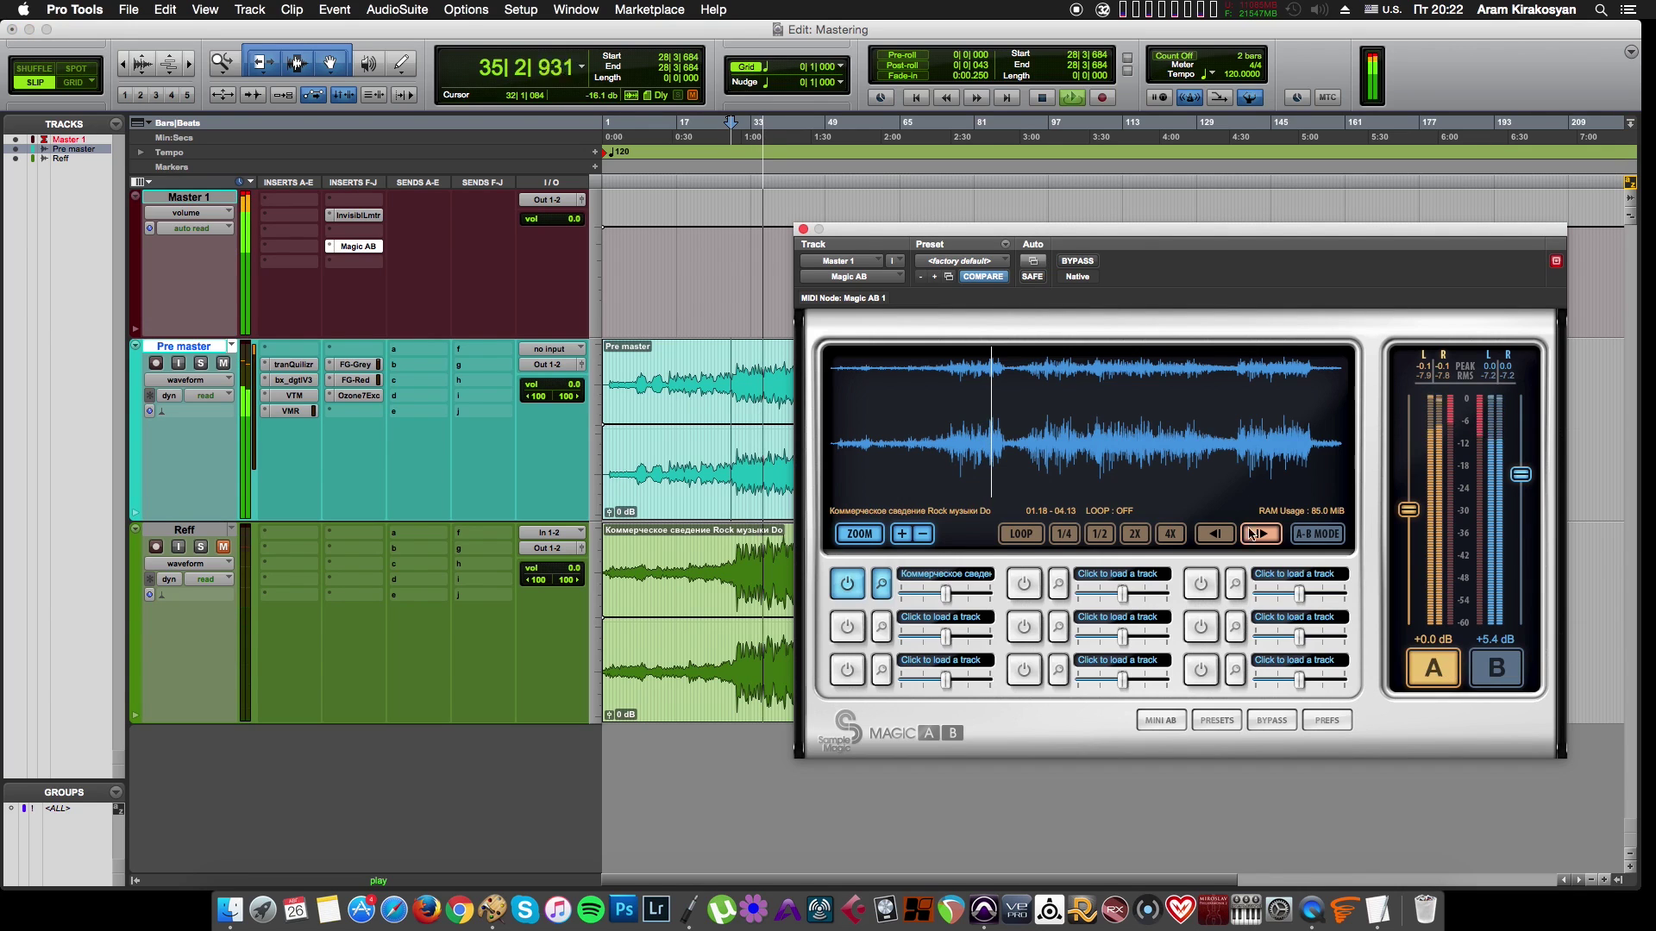
pyautogui.click(803, 231)
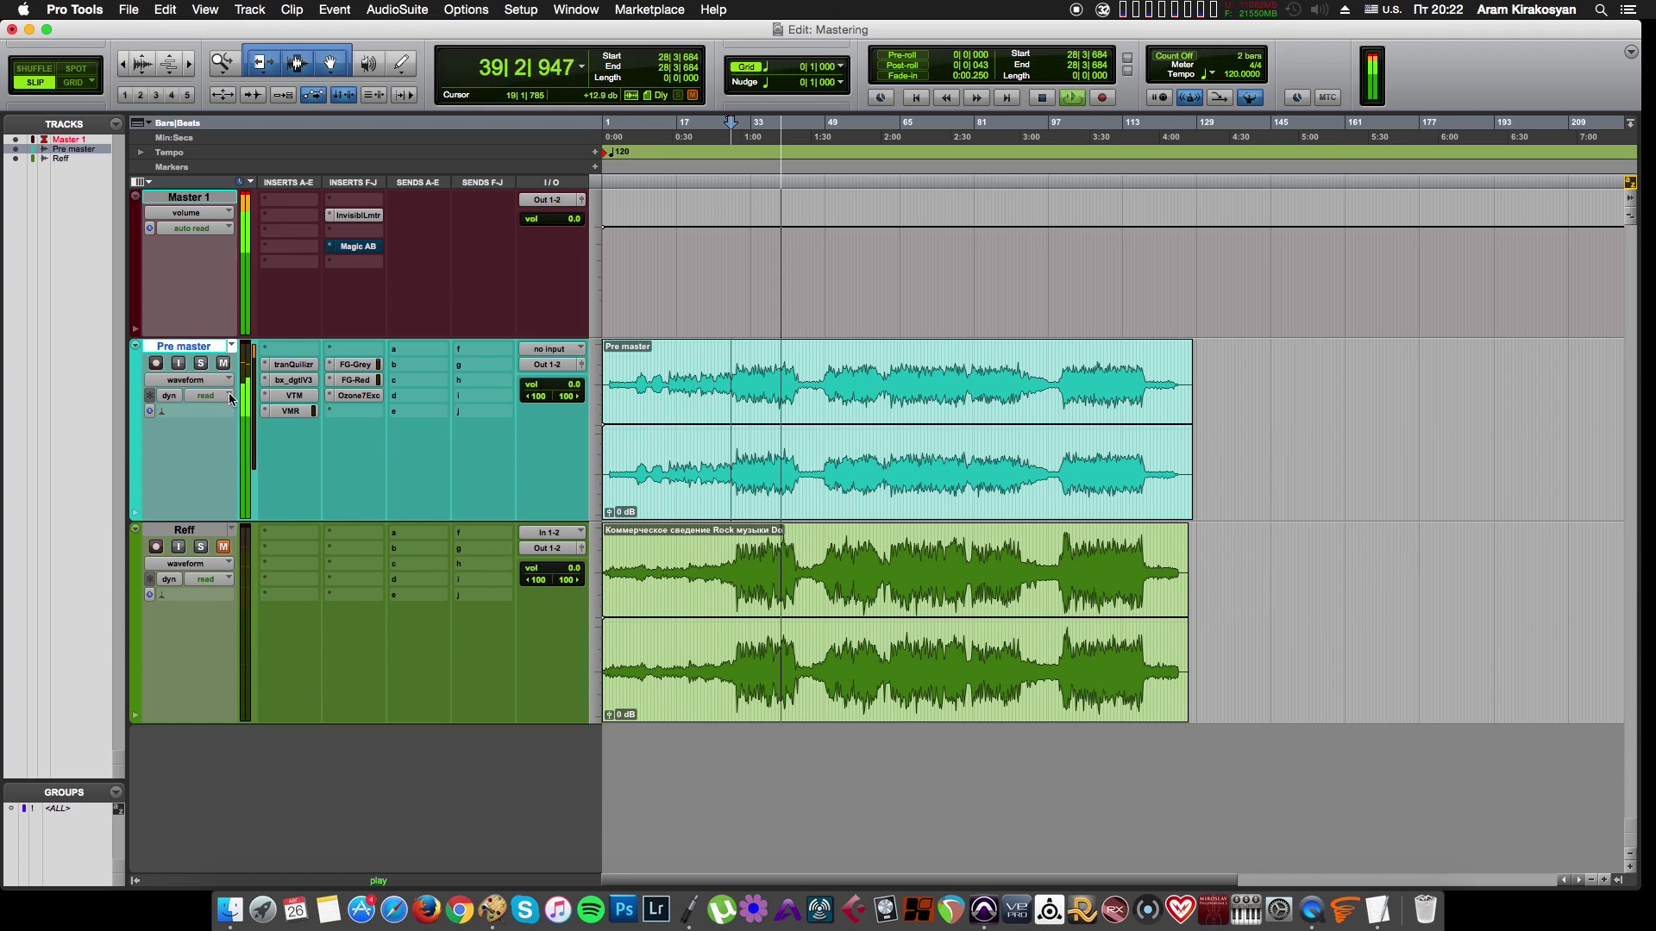
# Step: Clear the Master 1 clip indicator and review the Invisible Limiter while replaying from bar 29
pyautogui.click(246, 199)
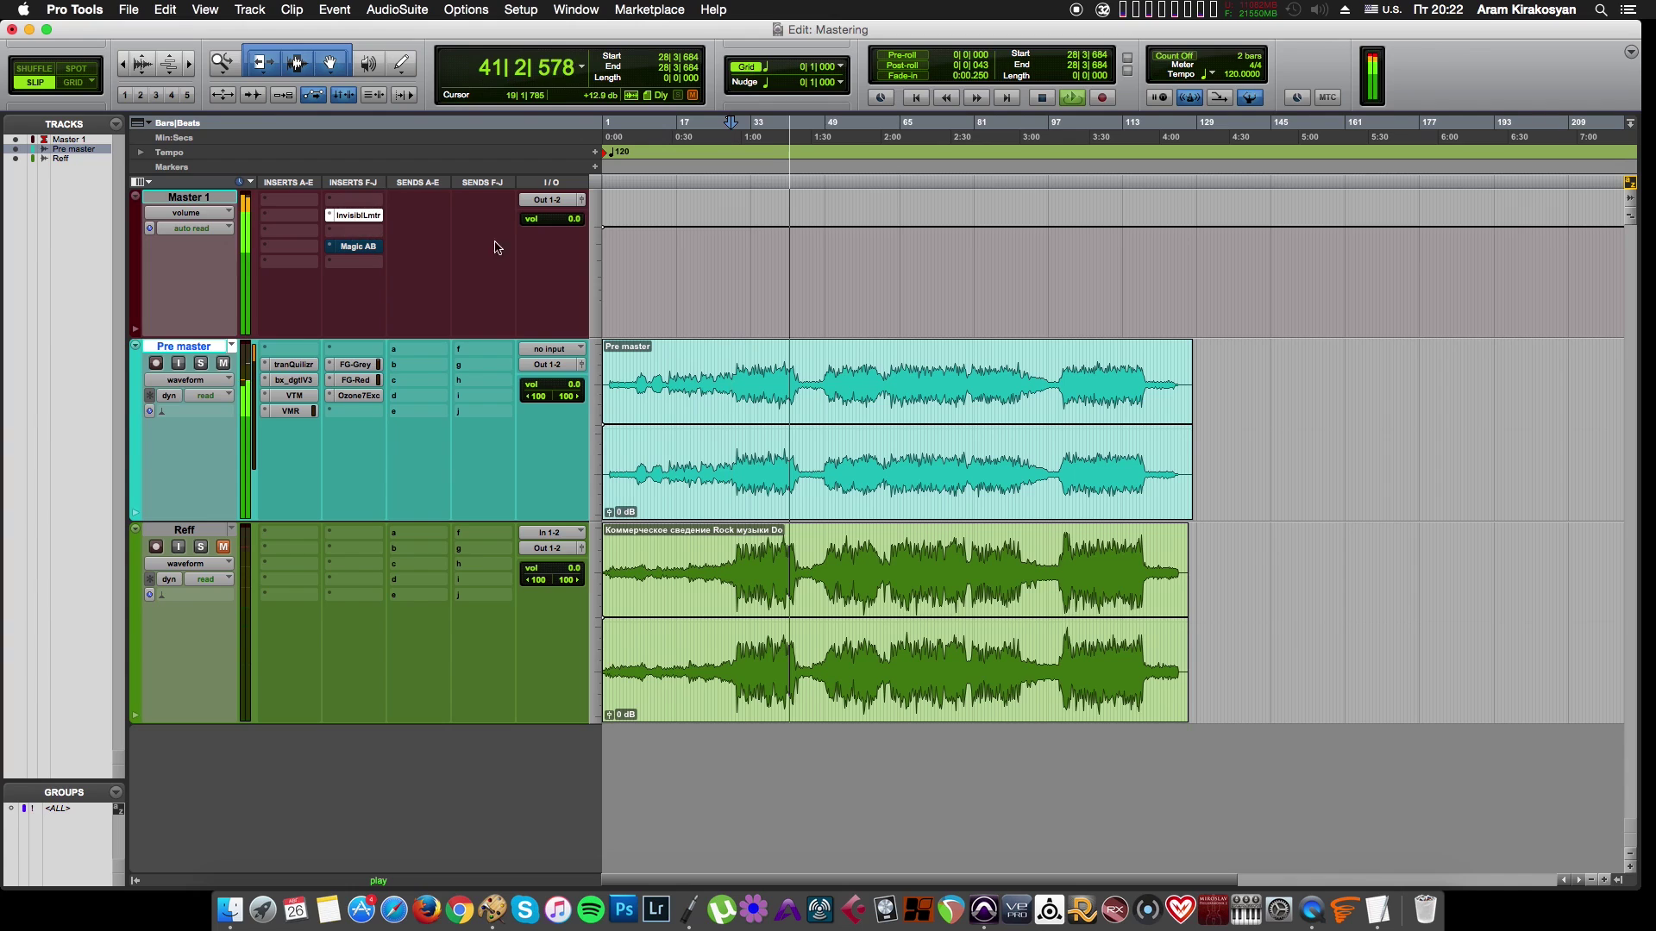
pyautogui.press('ctrl+alt+super+w')
pyautogui.moveTo(1037, 470); pyautogui.dragTo(1037, 472)
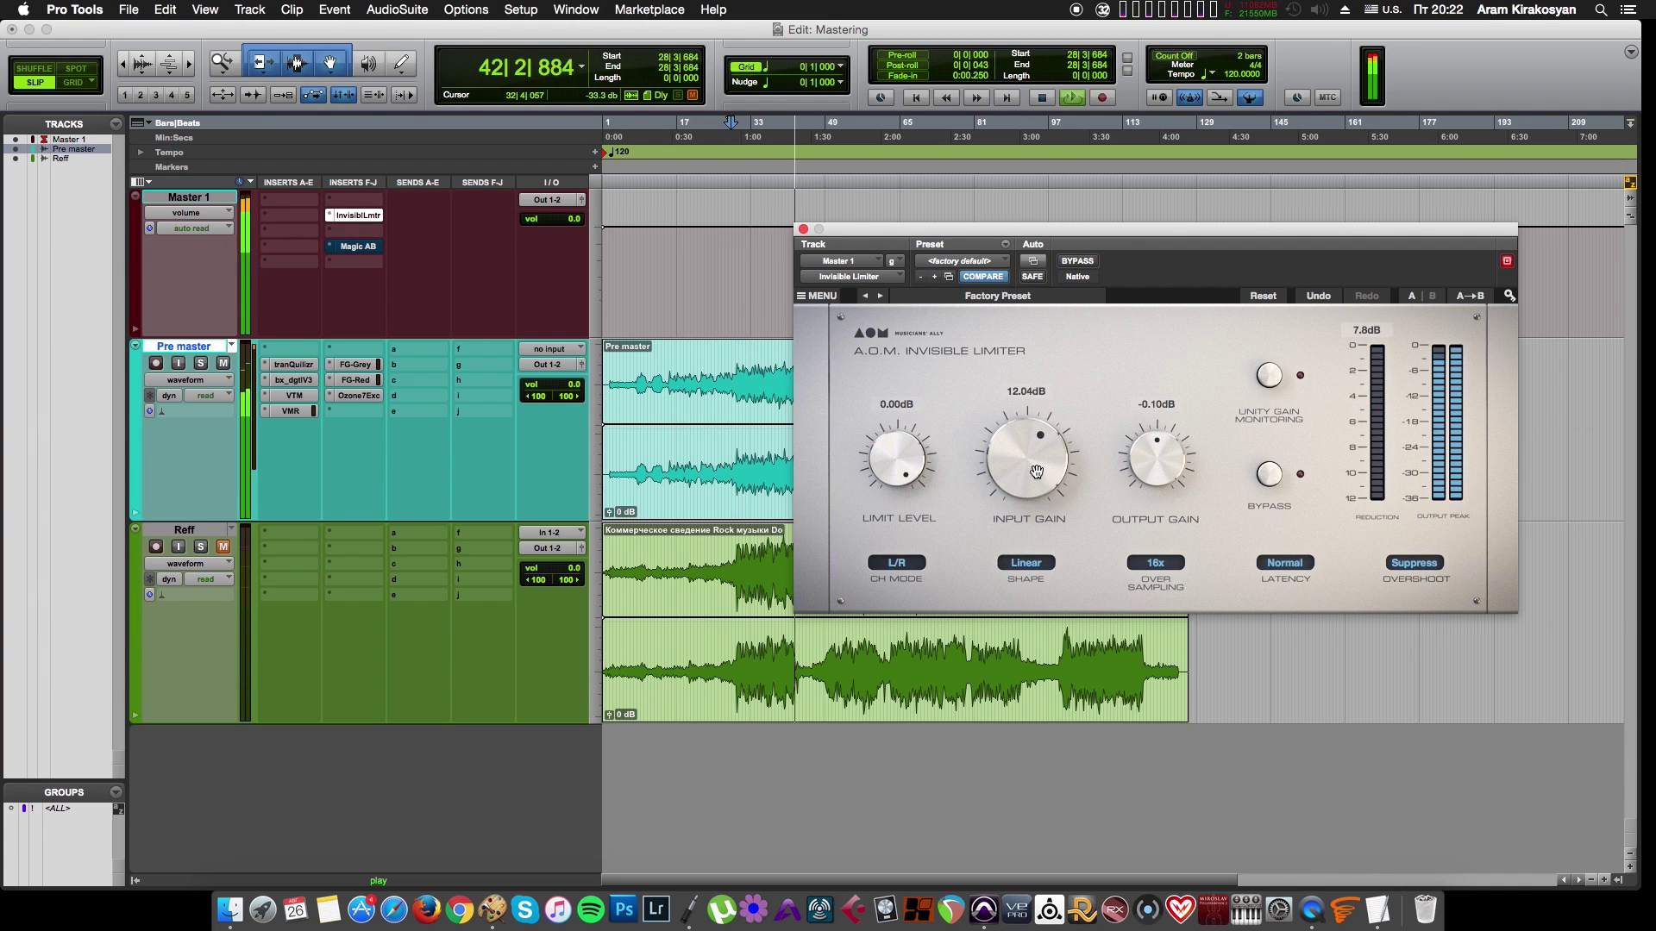
pyautogui.press('space')
pyautogui.click(736, 217)
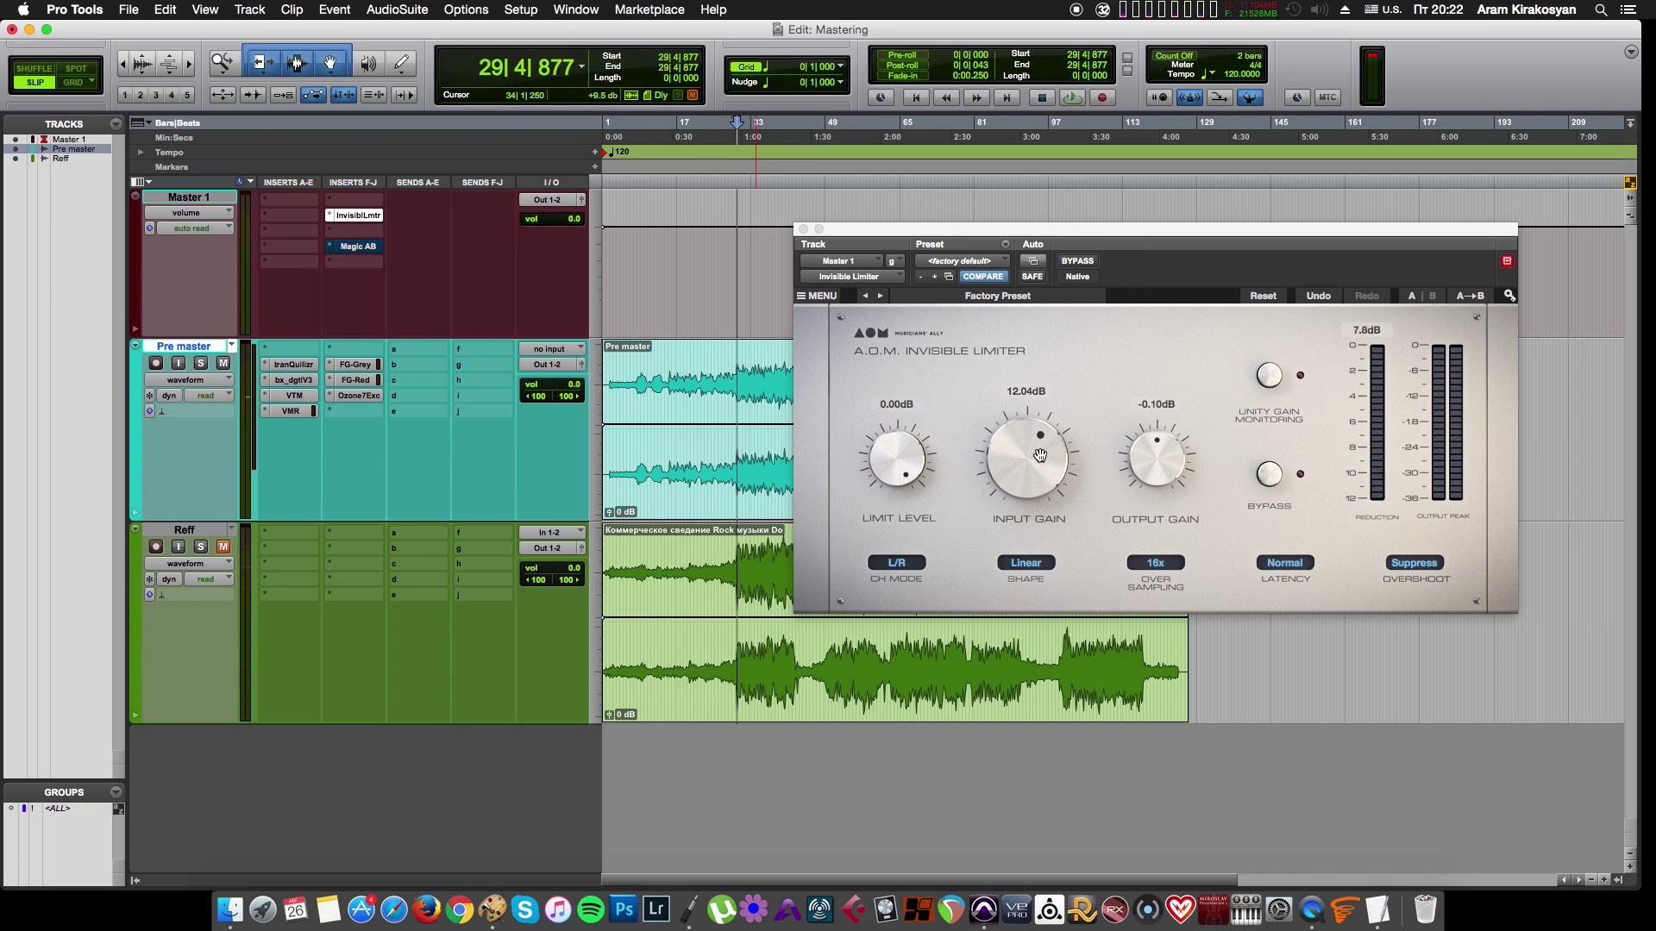
pyautogui.press('space')
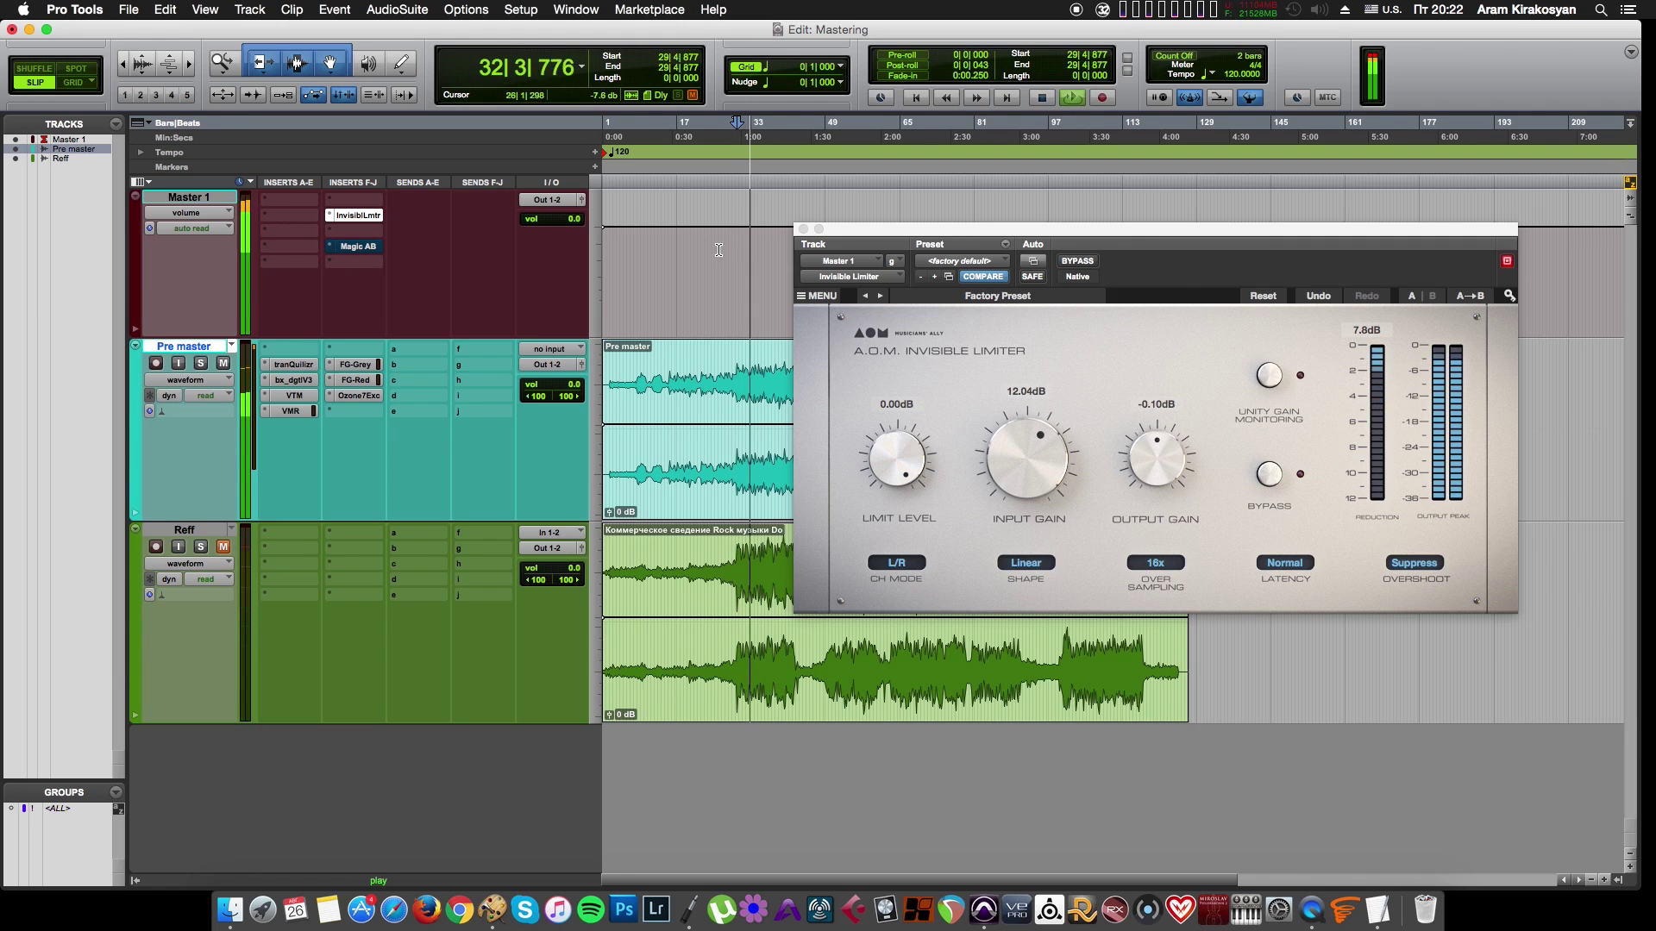
pyautogui.click(803, 229)
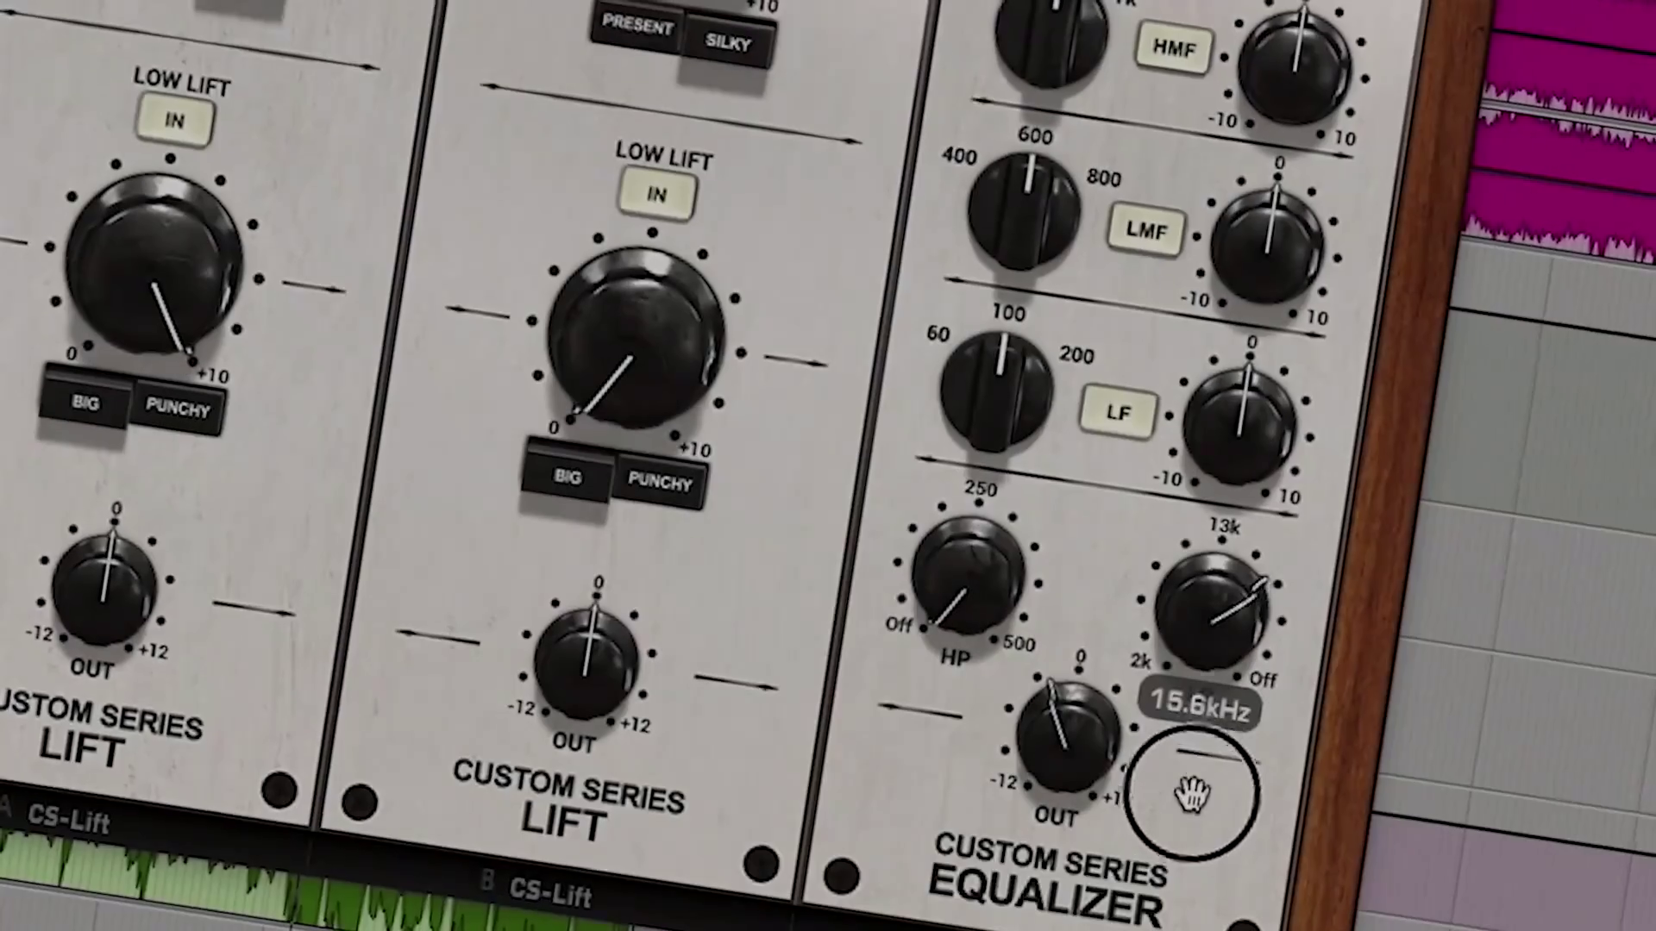
# Step: Adjust the low-pass filter on the Custom Series Equalizer and open PanMan's preset choices
pyautogui.moveTo(1192, 789); pyautogui.dragTo(1249, 603)
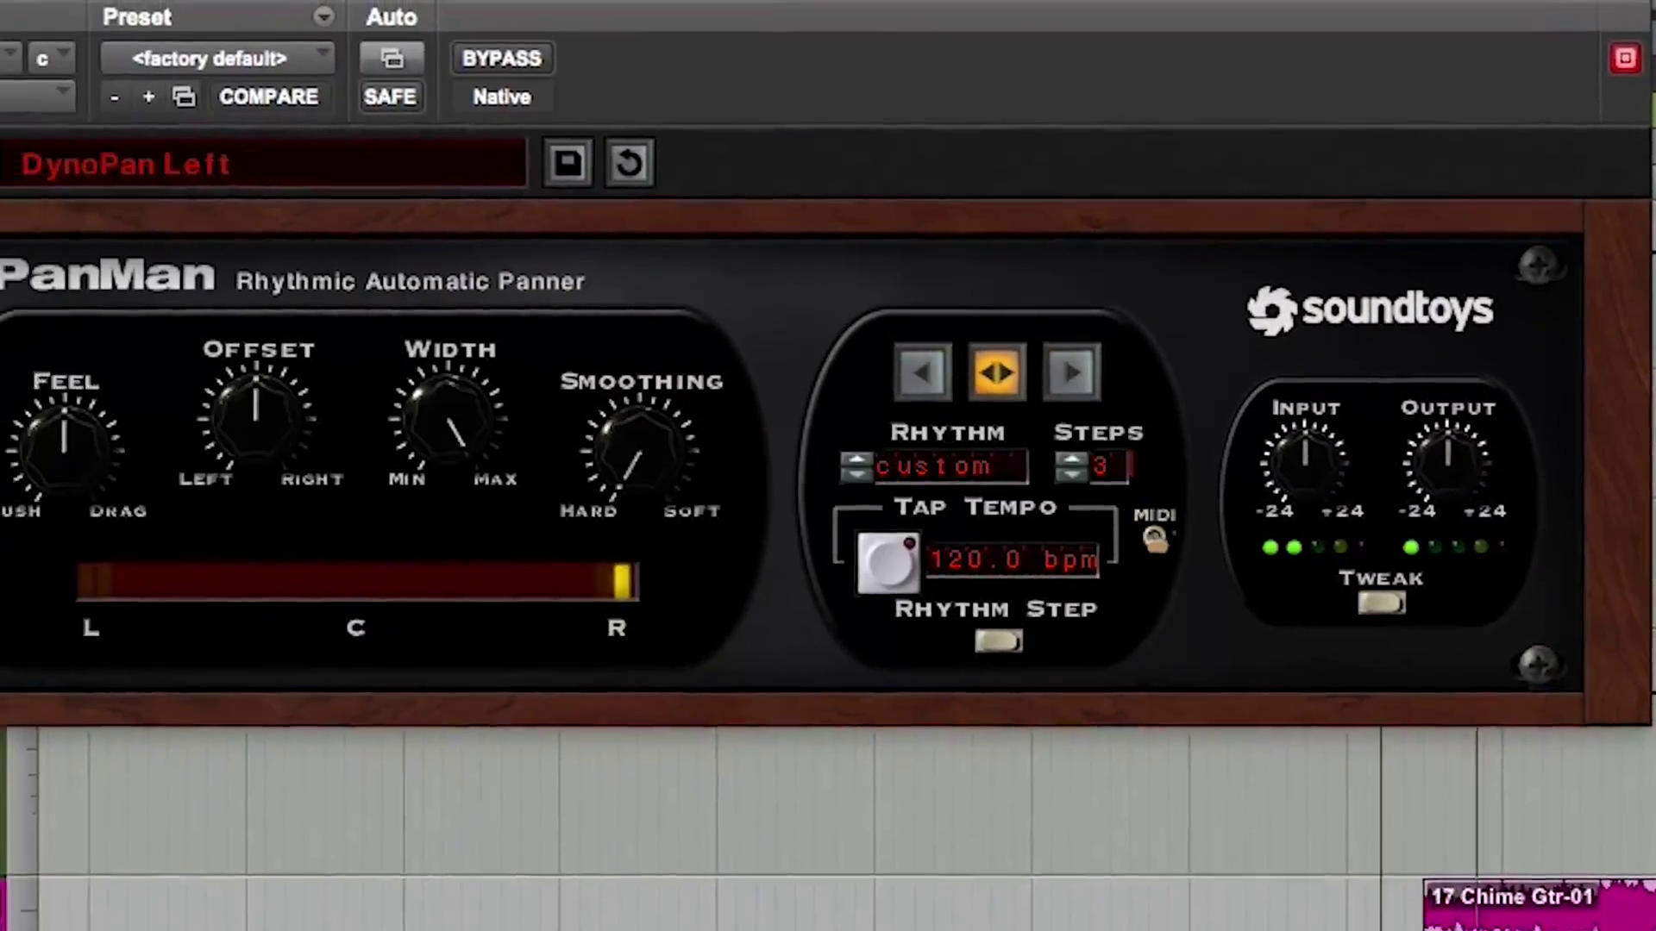
pyautogui.click(163, 170)
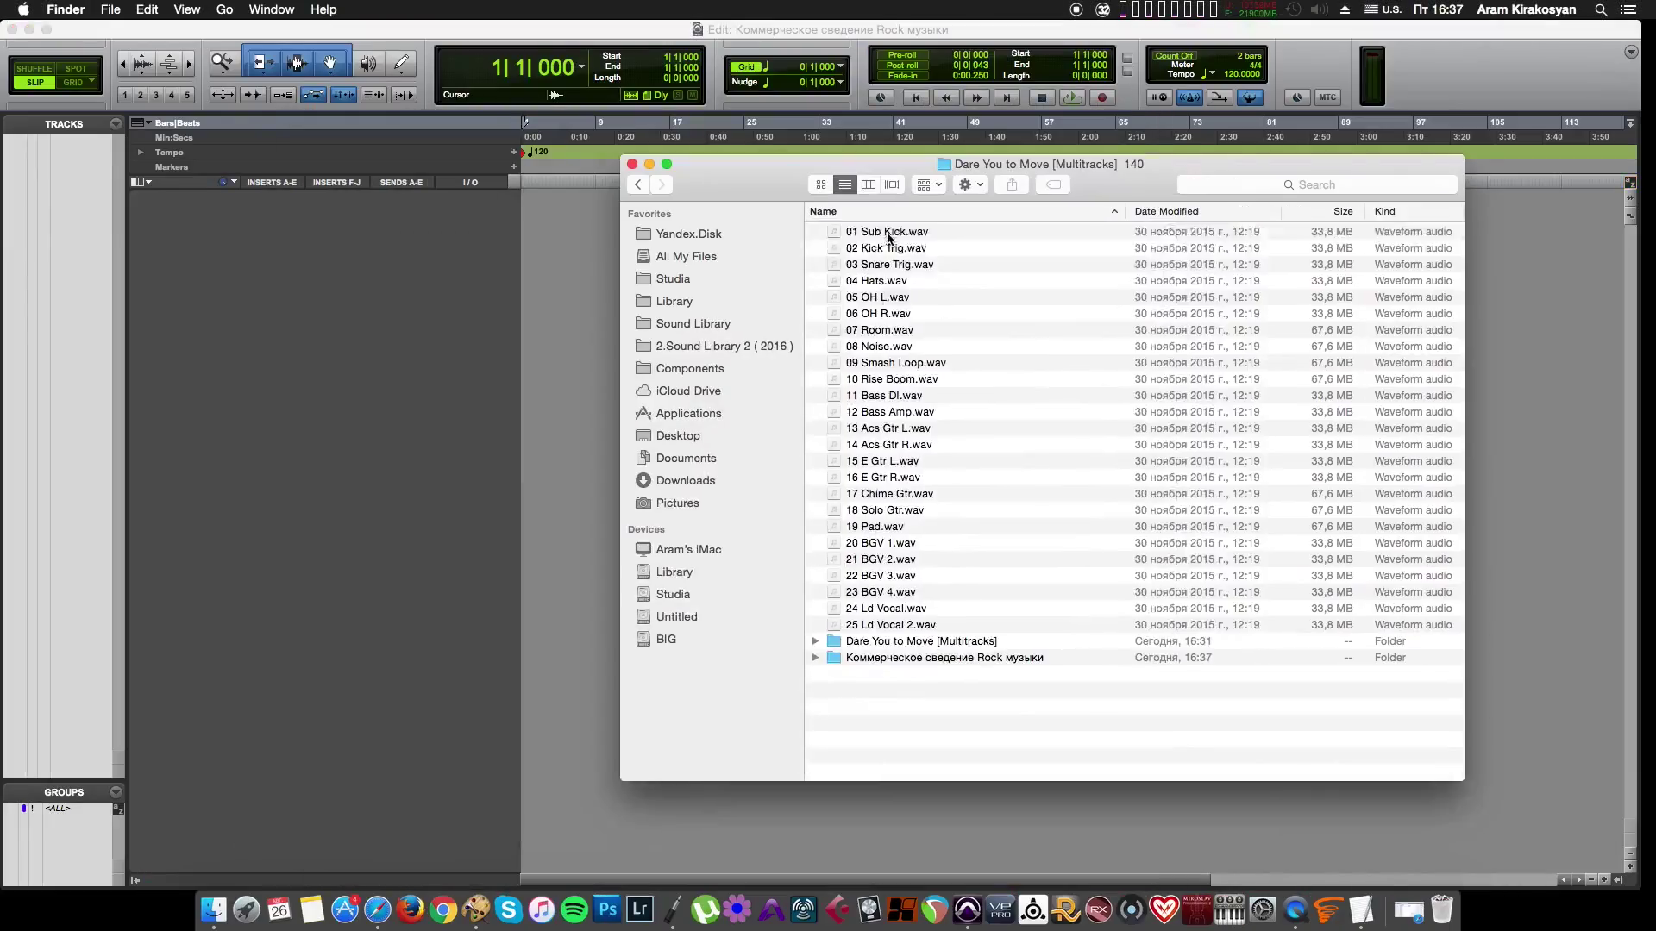
# Step: Select everything in the Dare You to Move [Multitracks] folder
pyautogui.click(949, 347)
pyautogui.press('super+a')
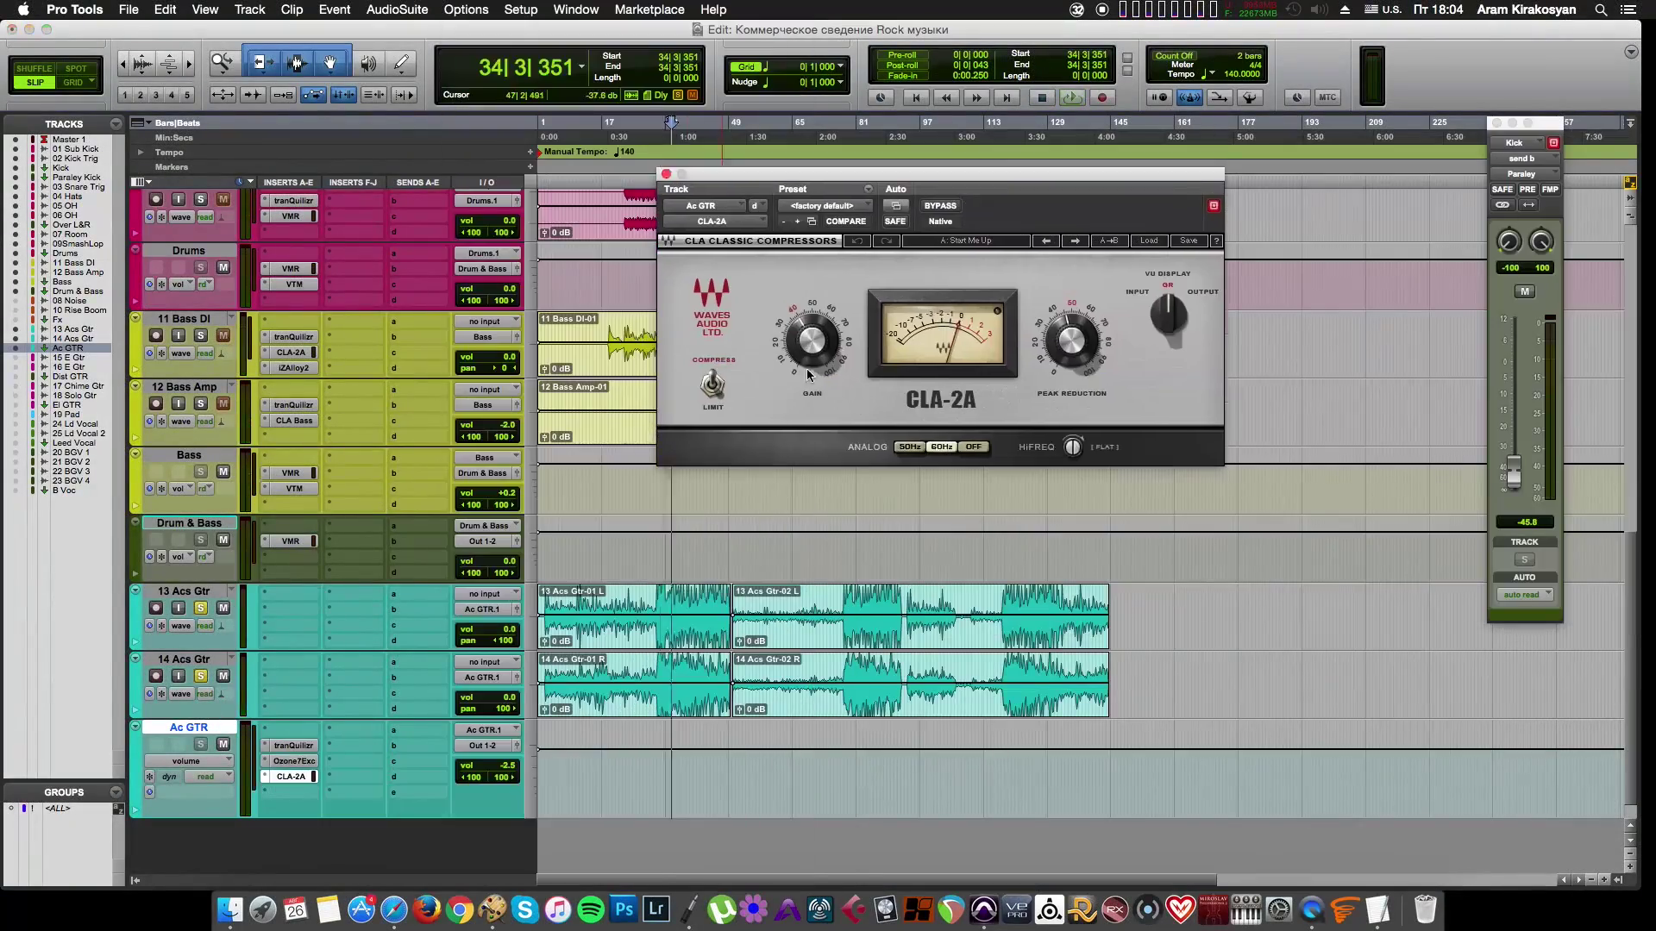
pyautogui.click(368, 843)
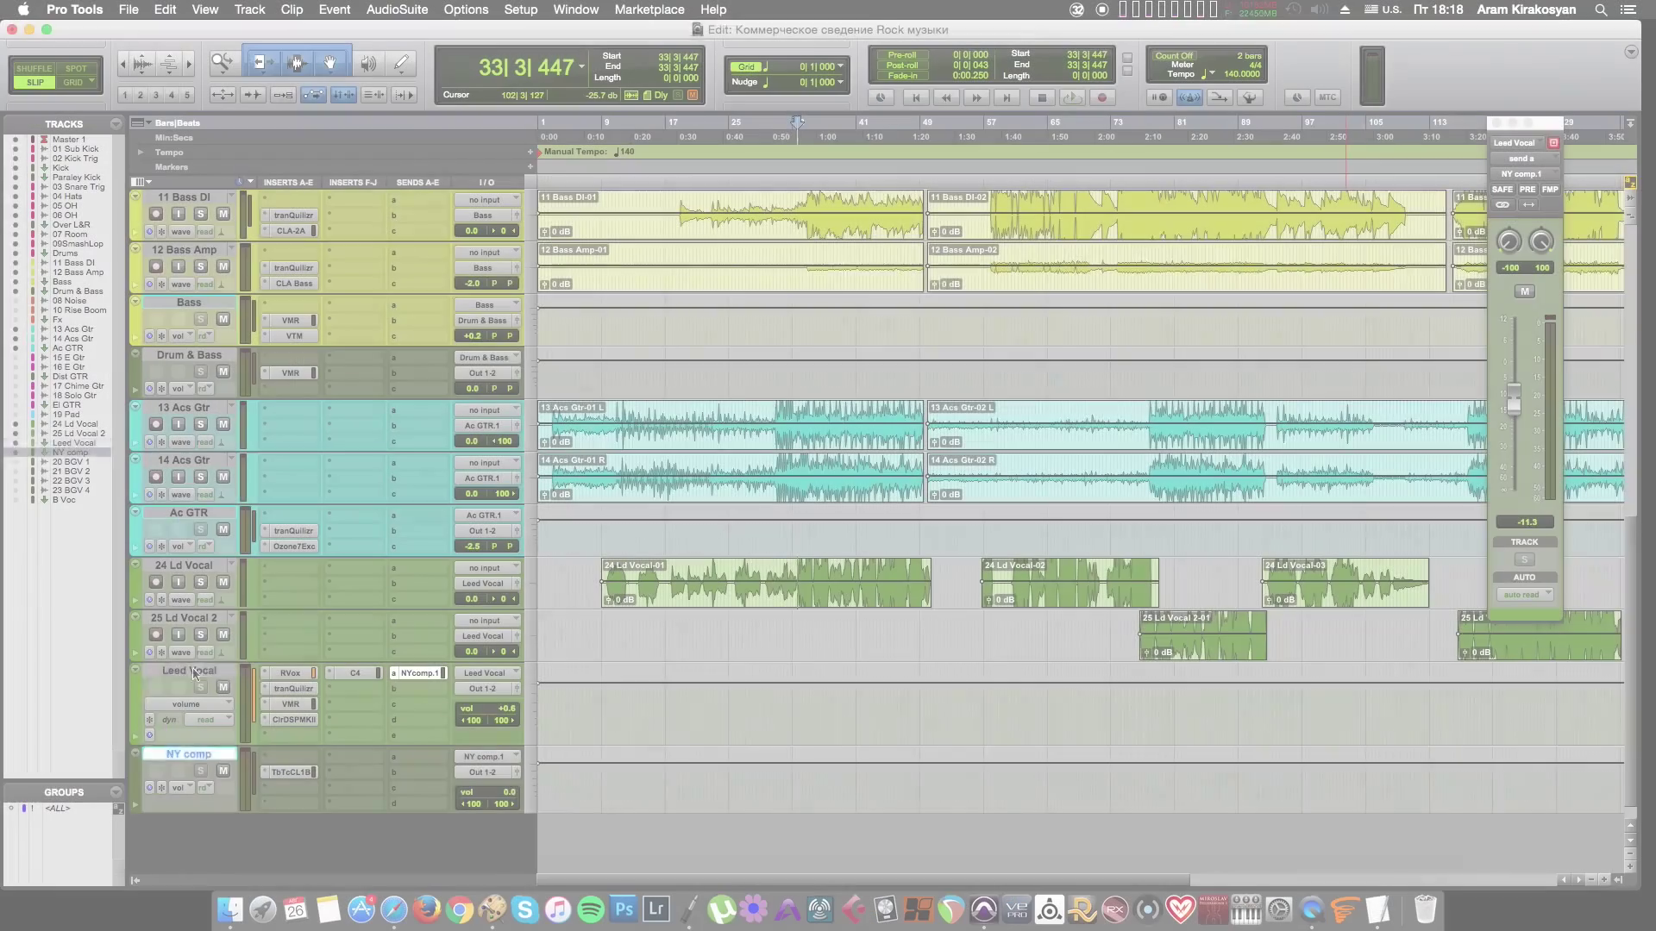
pyautogui.click(972, 439)
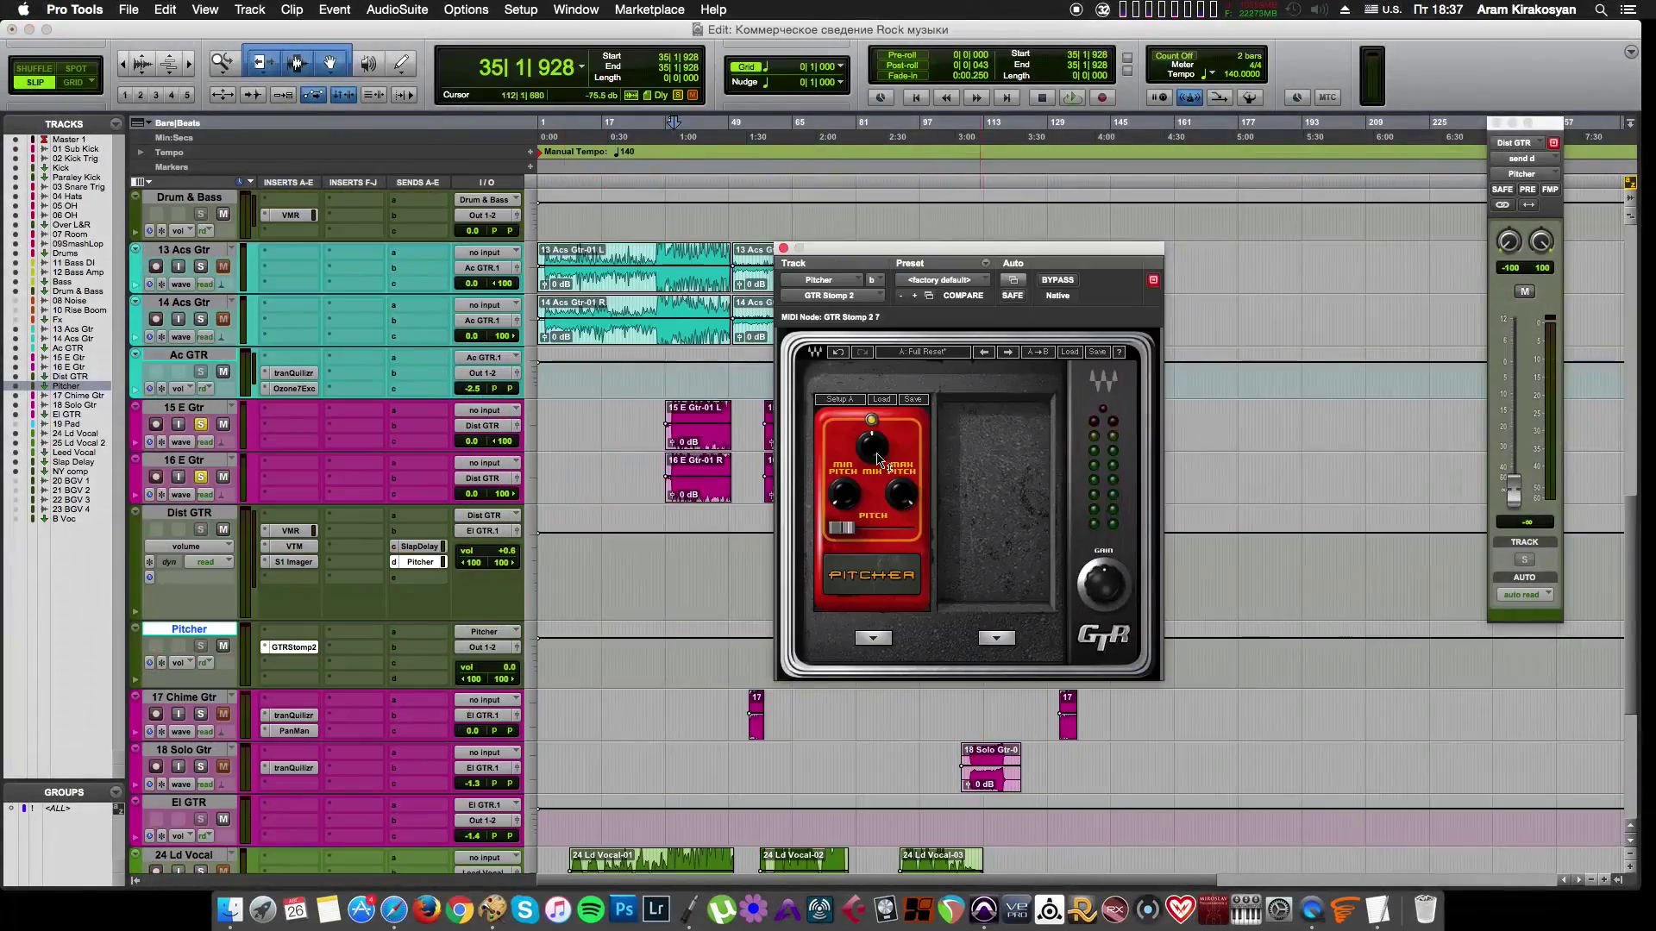
# Step: Raise the level of the Dist GTR track's send to Pitcher
pyautogui.moveTo(1513, 493); pyautogui.dragTo(1515, 450)
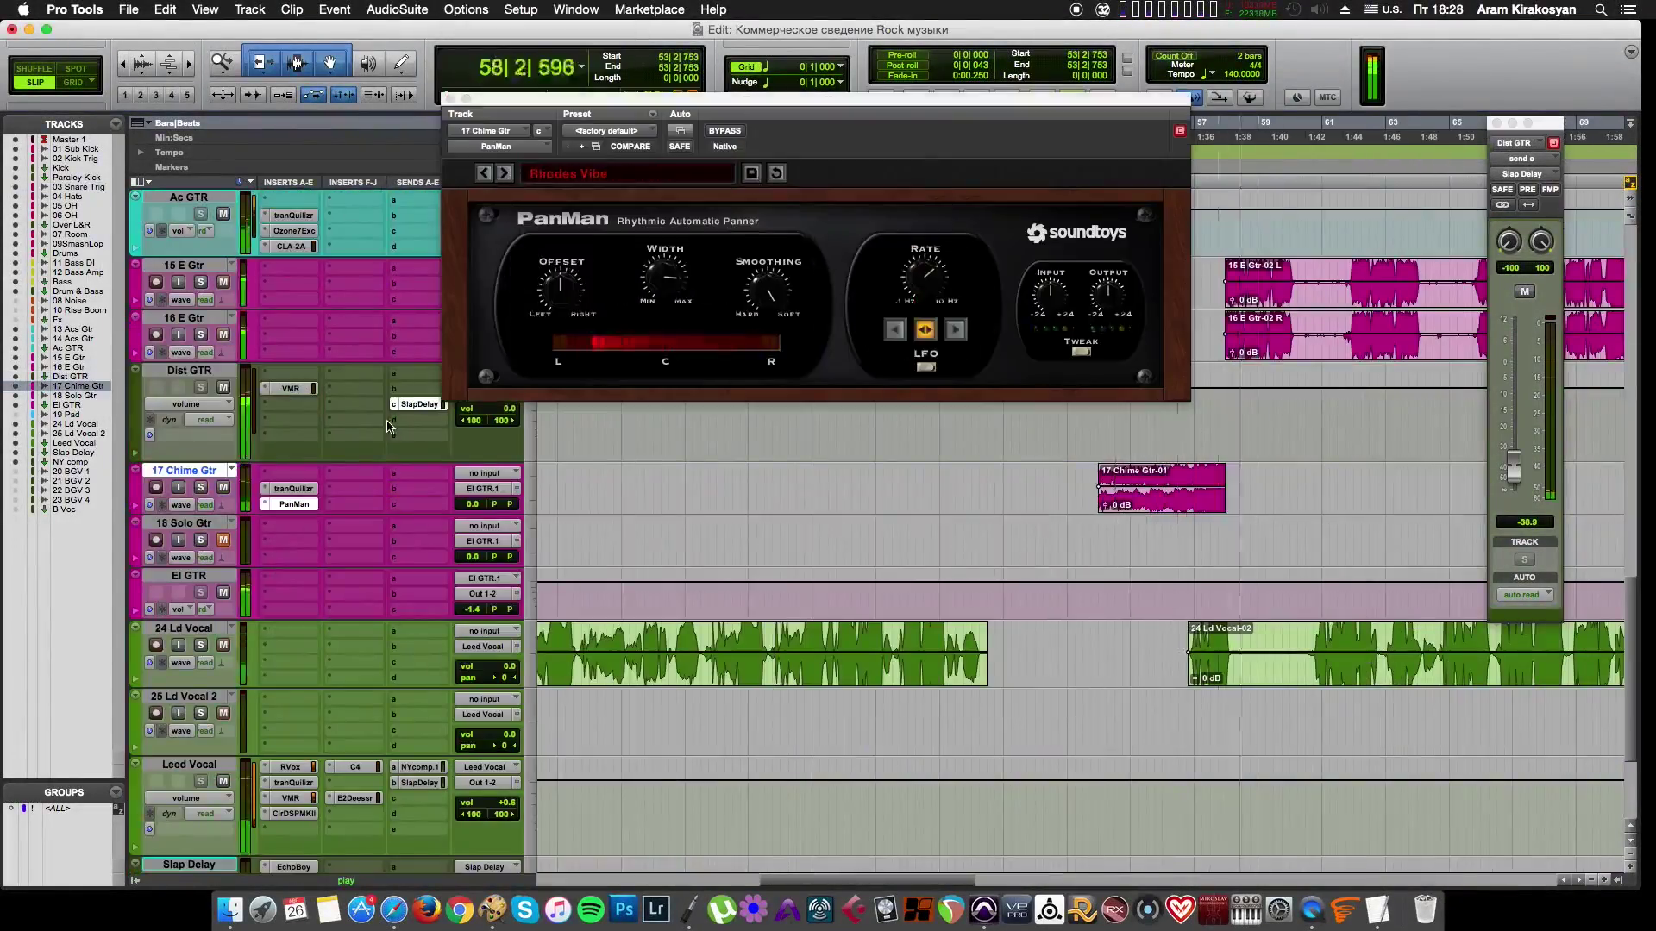
pyautogui.click(201, 266)
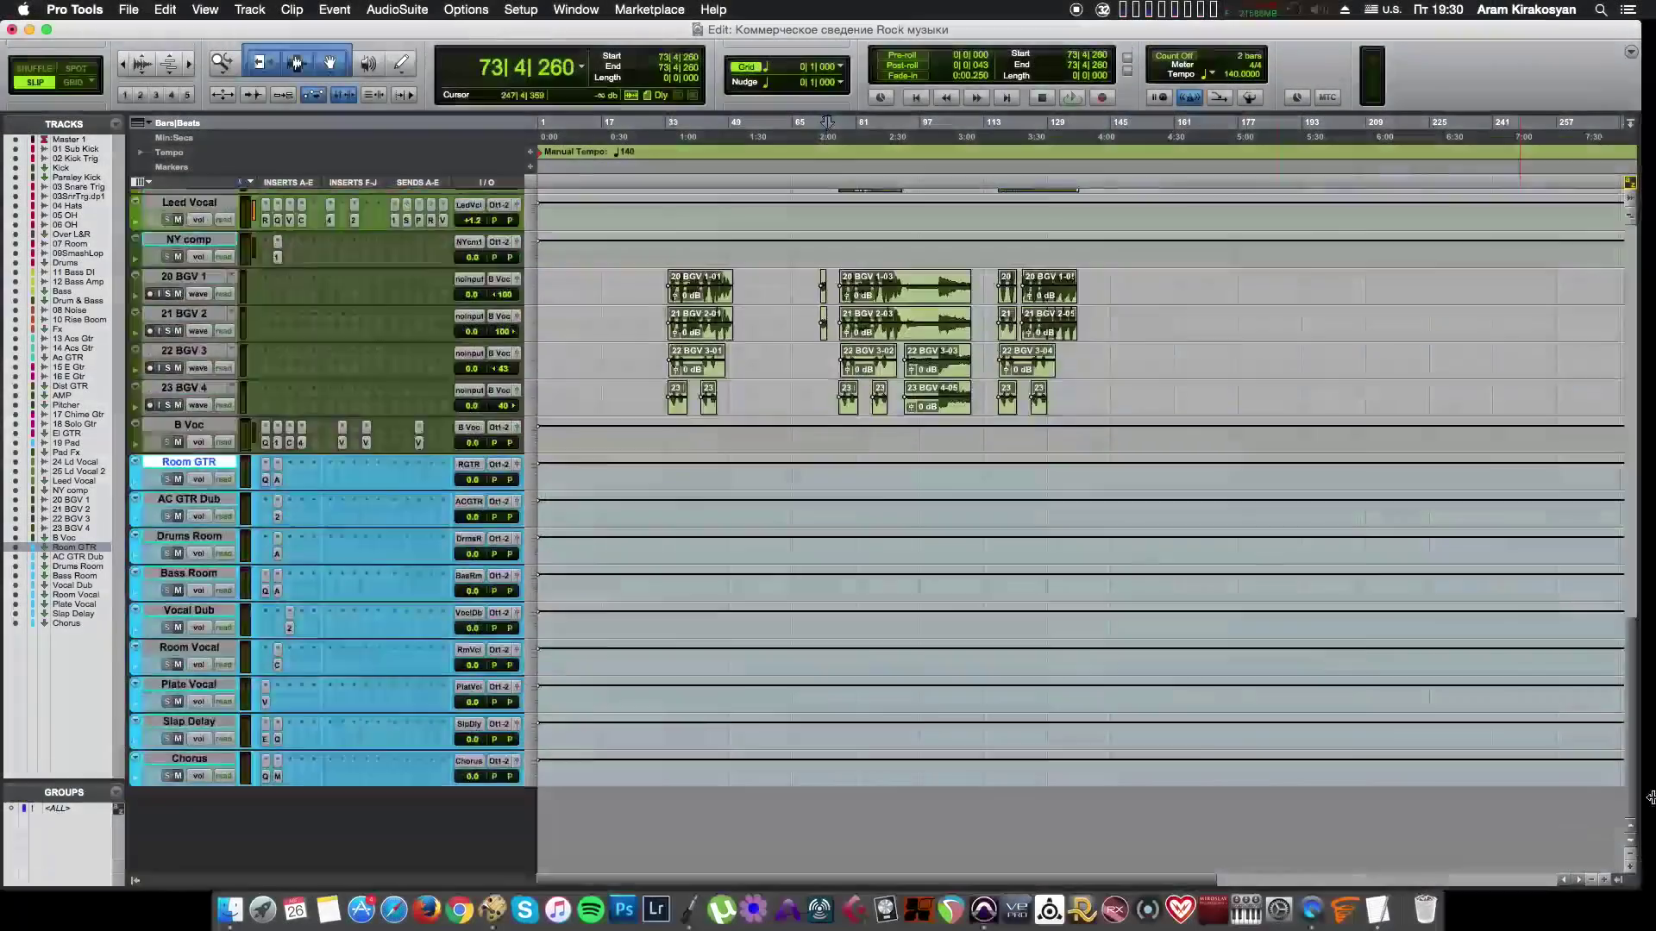
# Step: Show the Cab A settings of AmpliTube 4 on the AMP track
pyautogui.scroll(-10, 270, 303)
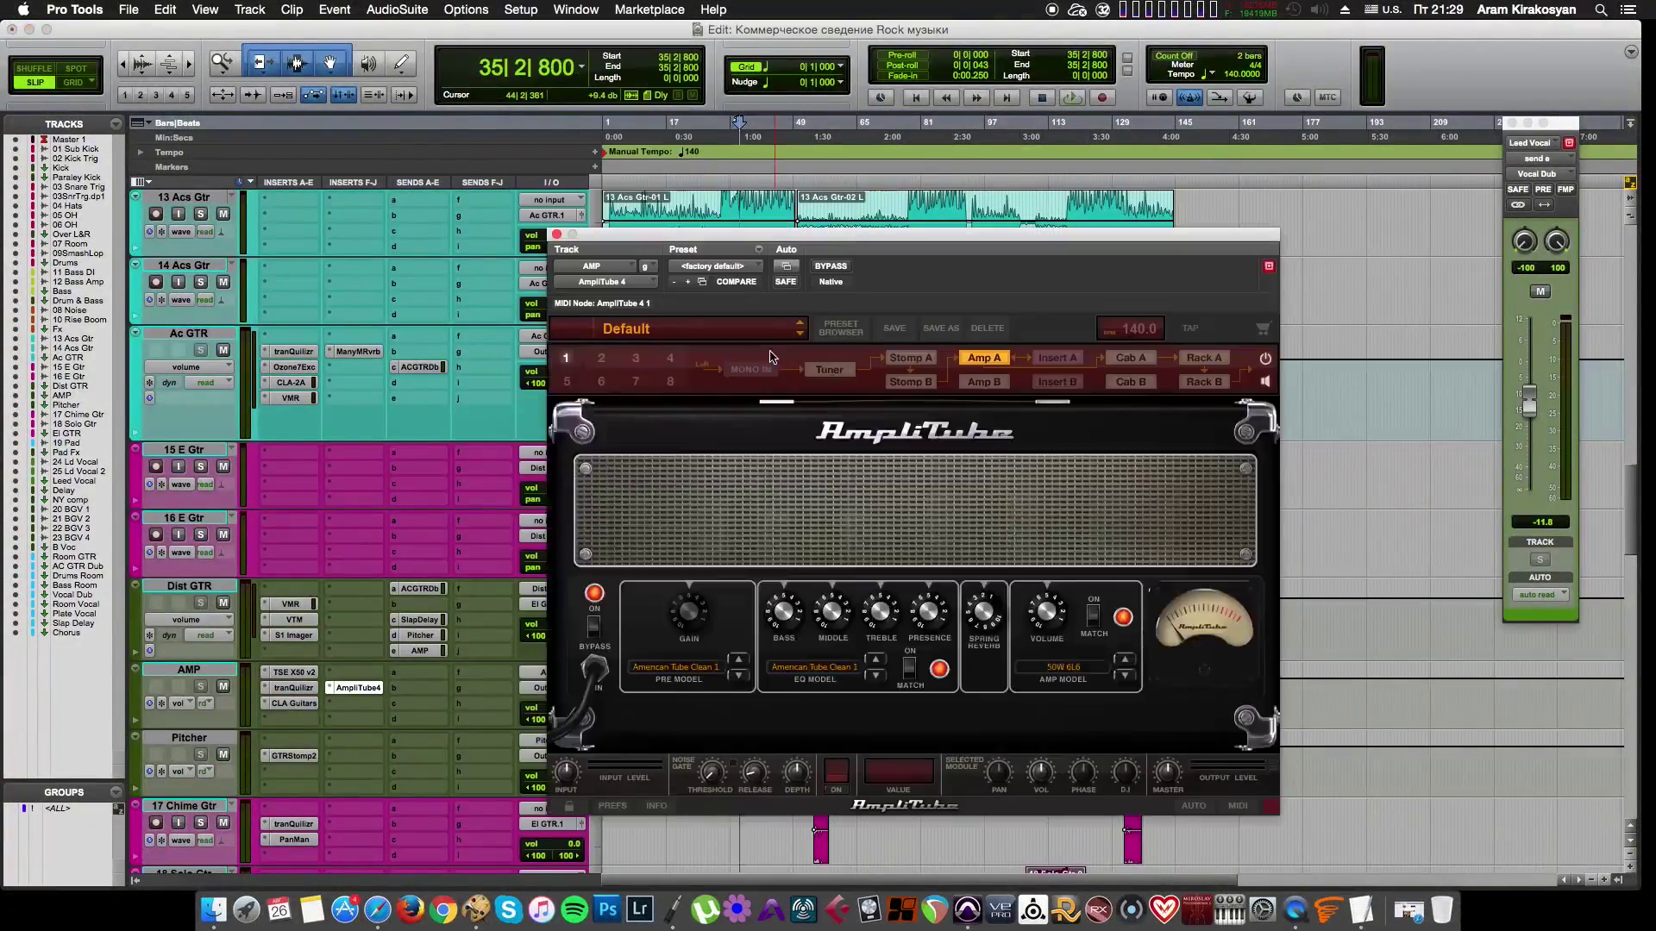
pyautogui.click(1130, 357)
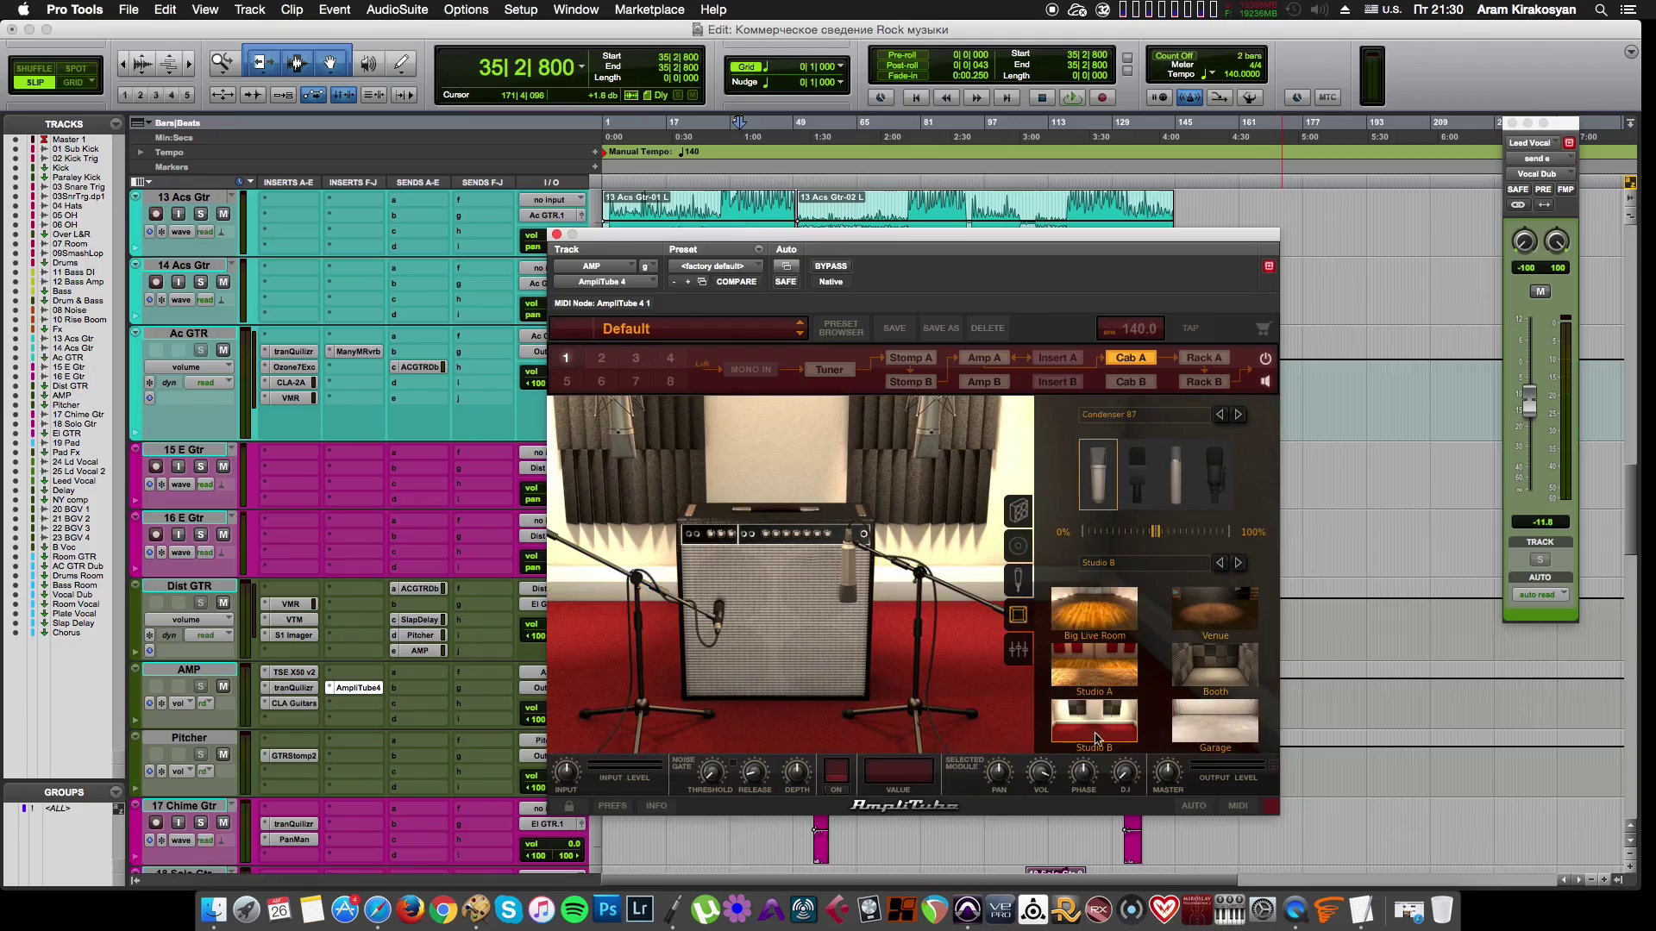
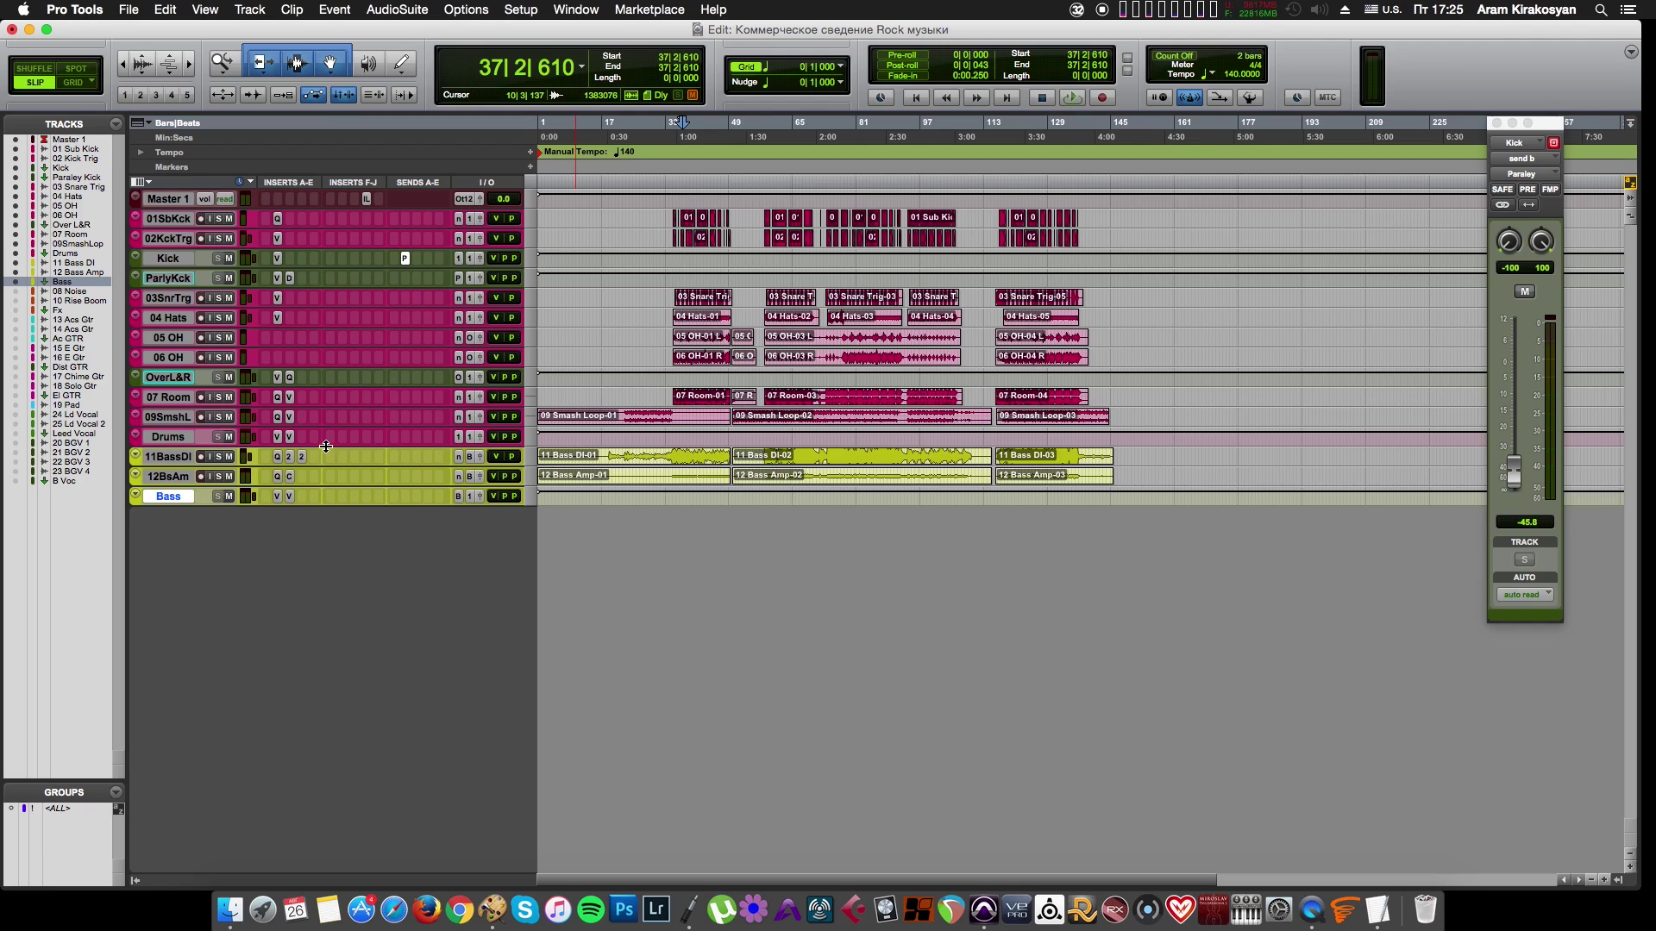
# Step: Route the Drums track's output to a new stereo aux input track named Drum & Bass
pyautogui.click(212, 439)
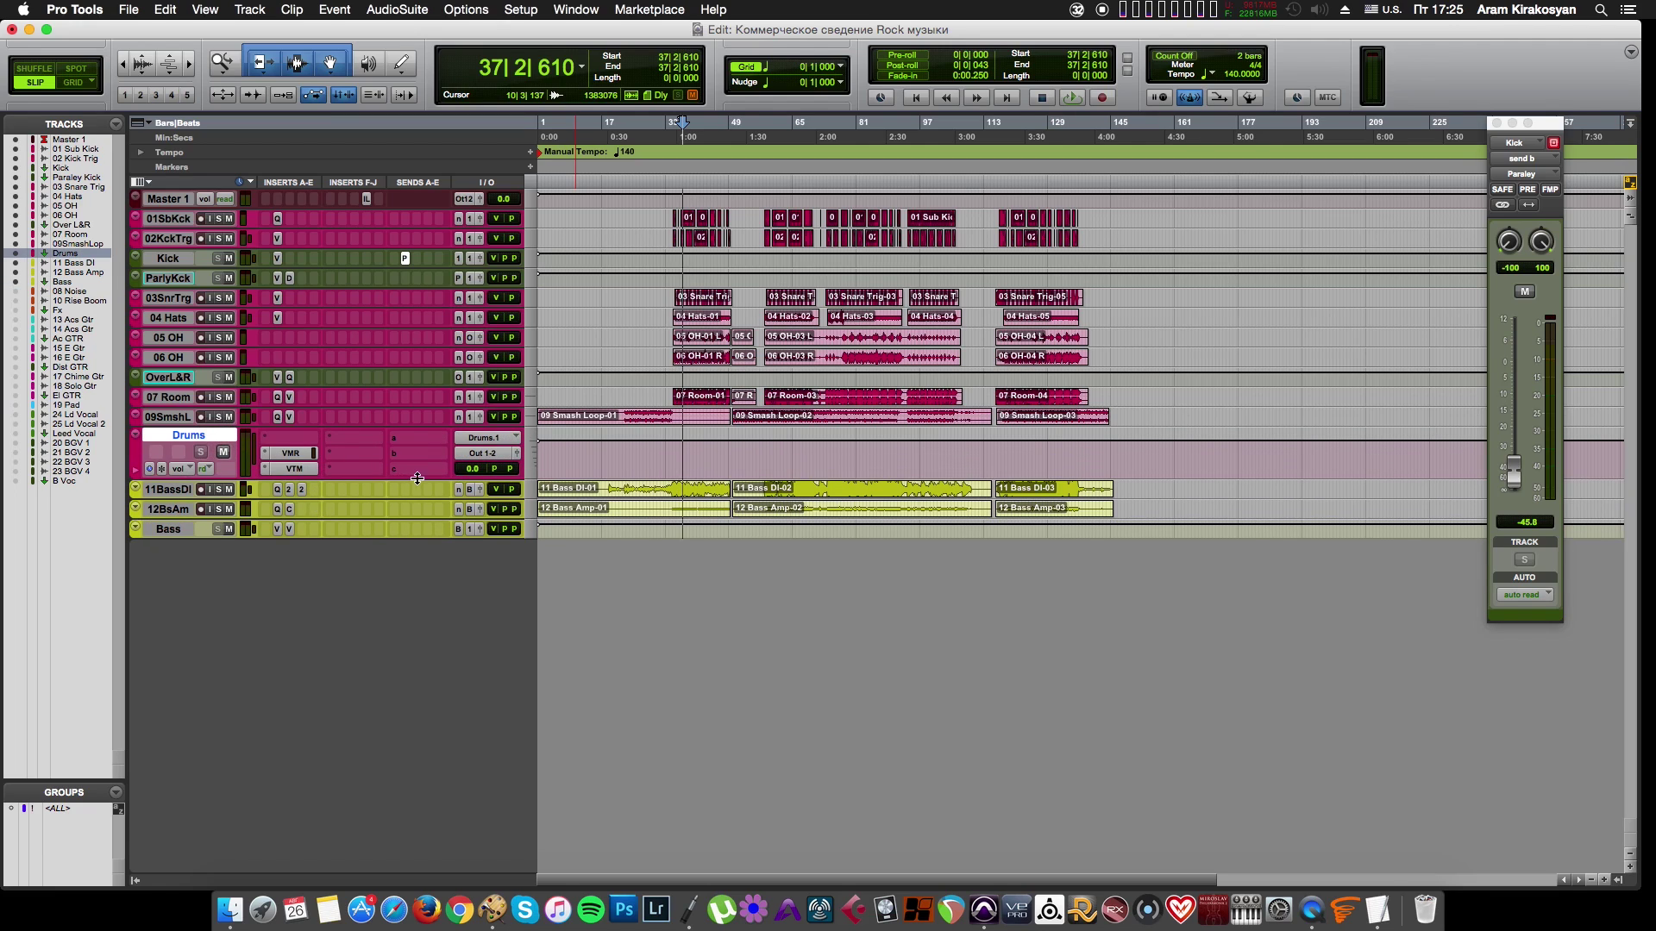
pyautogui.click(460, 457)
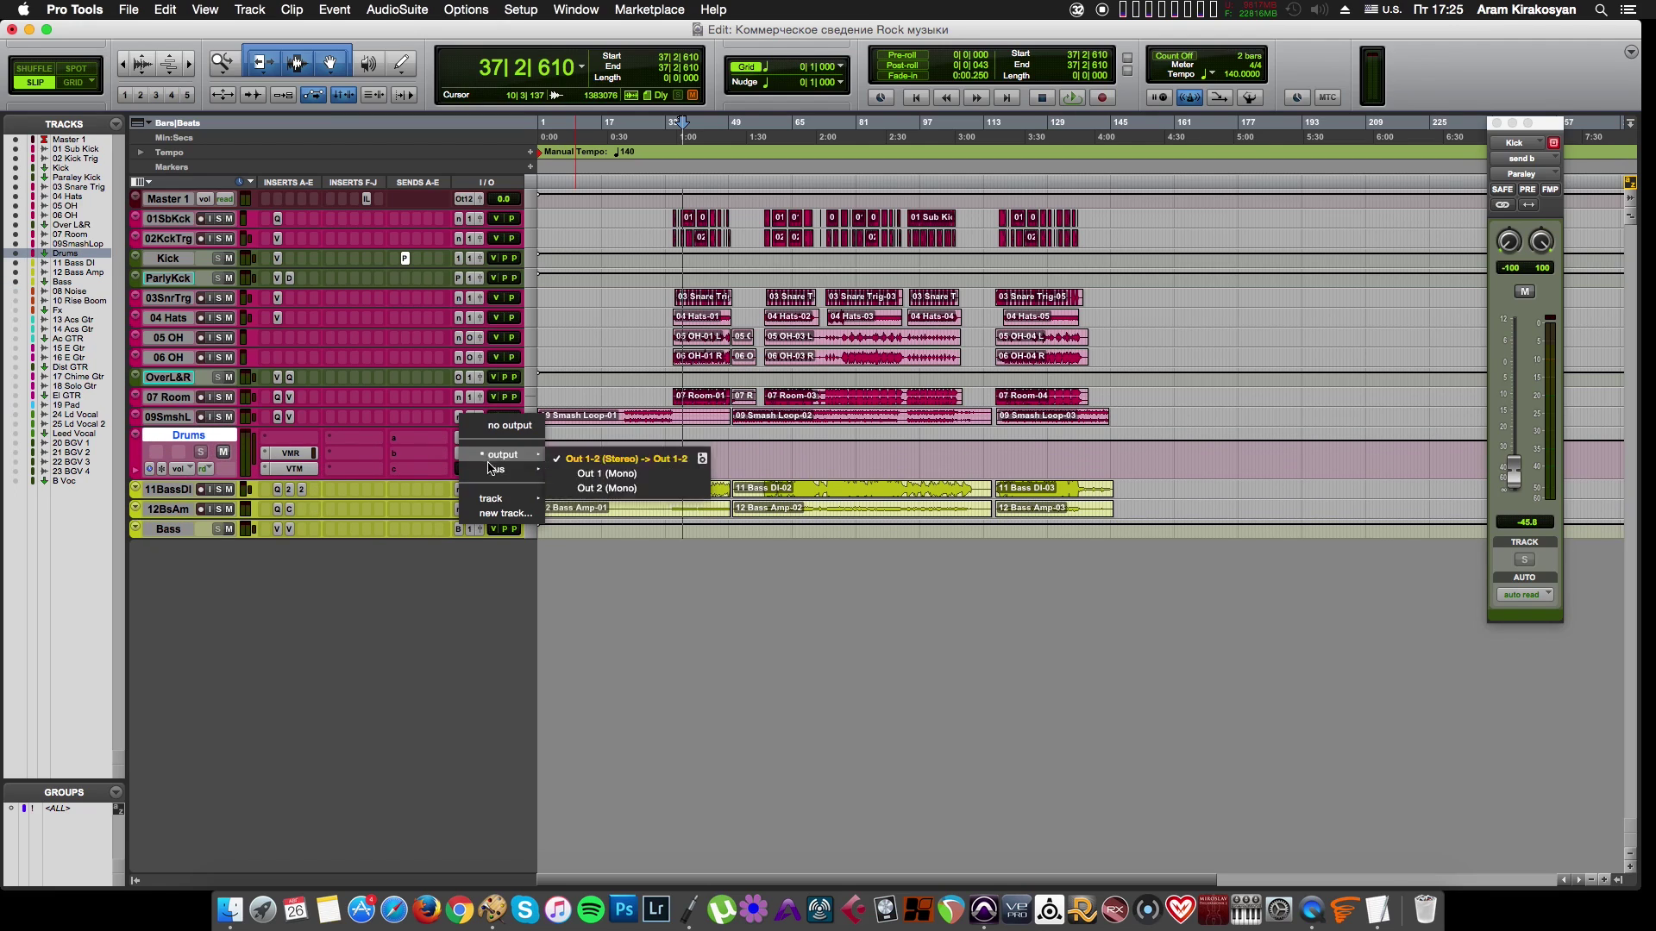
pyautogui.click(498, 517)
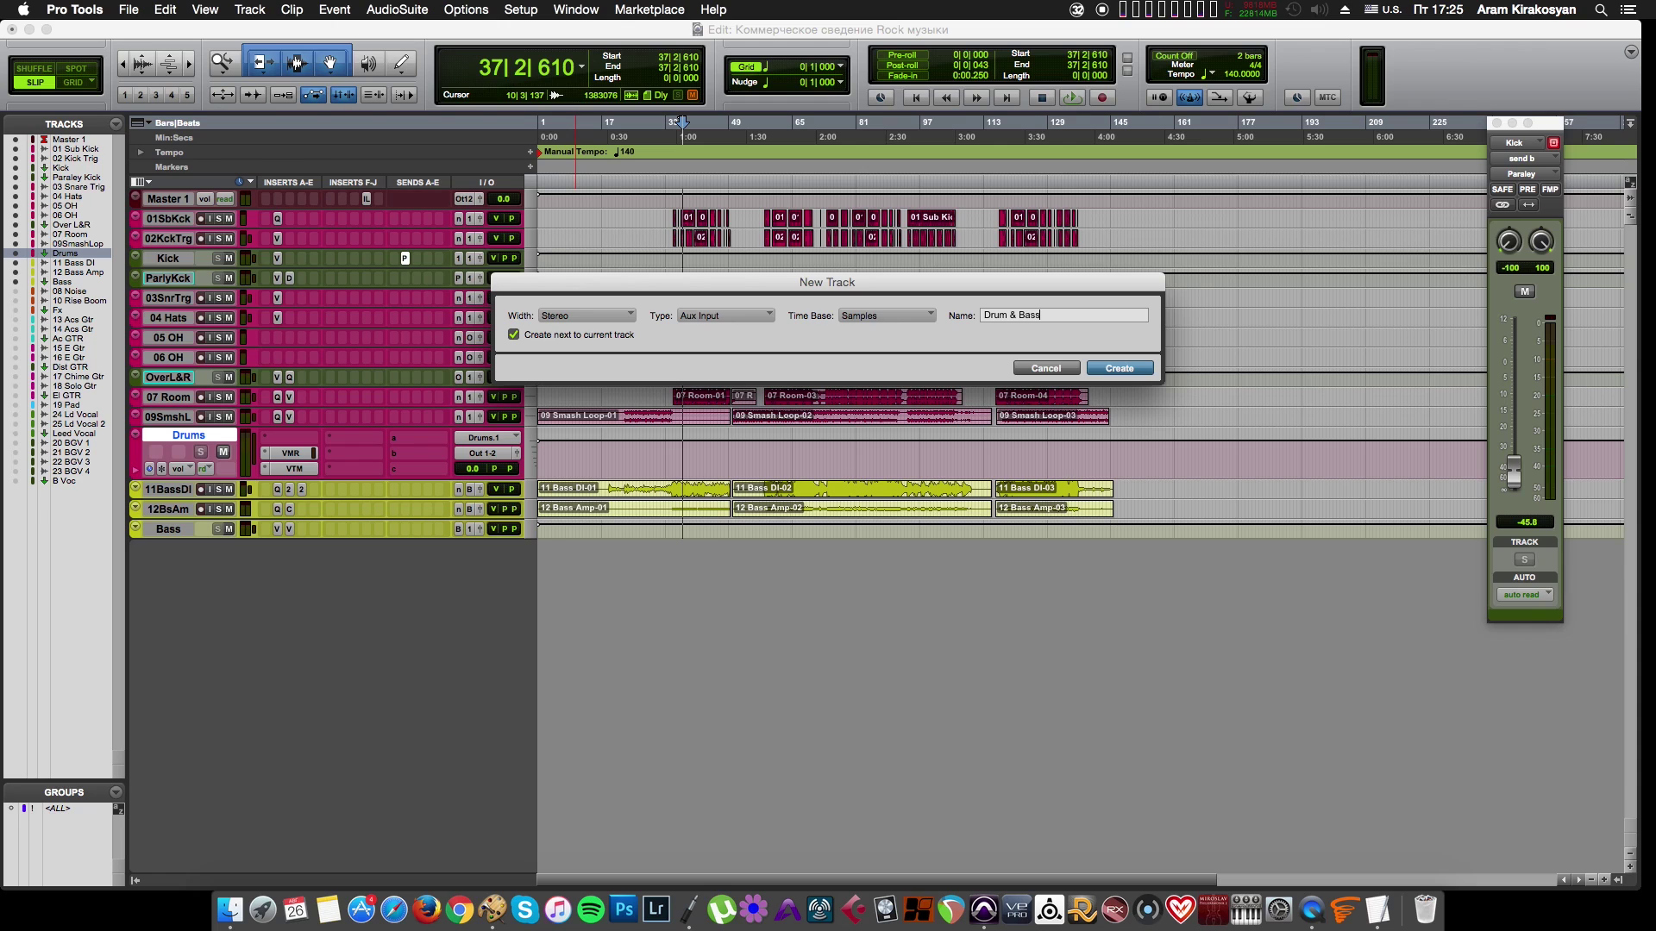
pyautogui.press('Return')
# Step: Move the Drum & Bass track below the Bass track and enlarge the Bass track's height
pyautogui.moveTo(218, 488); pyautogui.dragTo(239, 565)
pyautogui.hotkey('ctrl', 'Down')
pyautogui.doubleClick(187, 531)
pyautogui.press('Return')
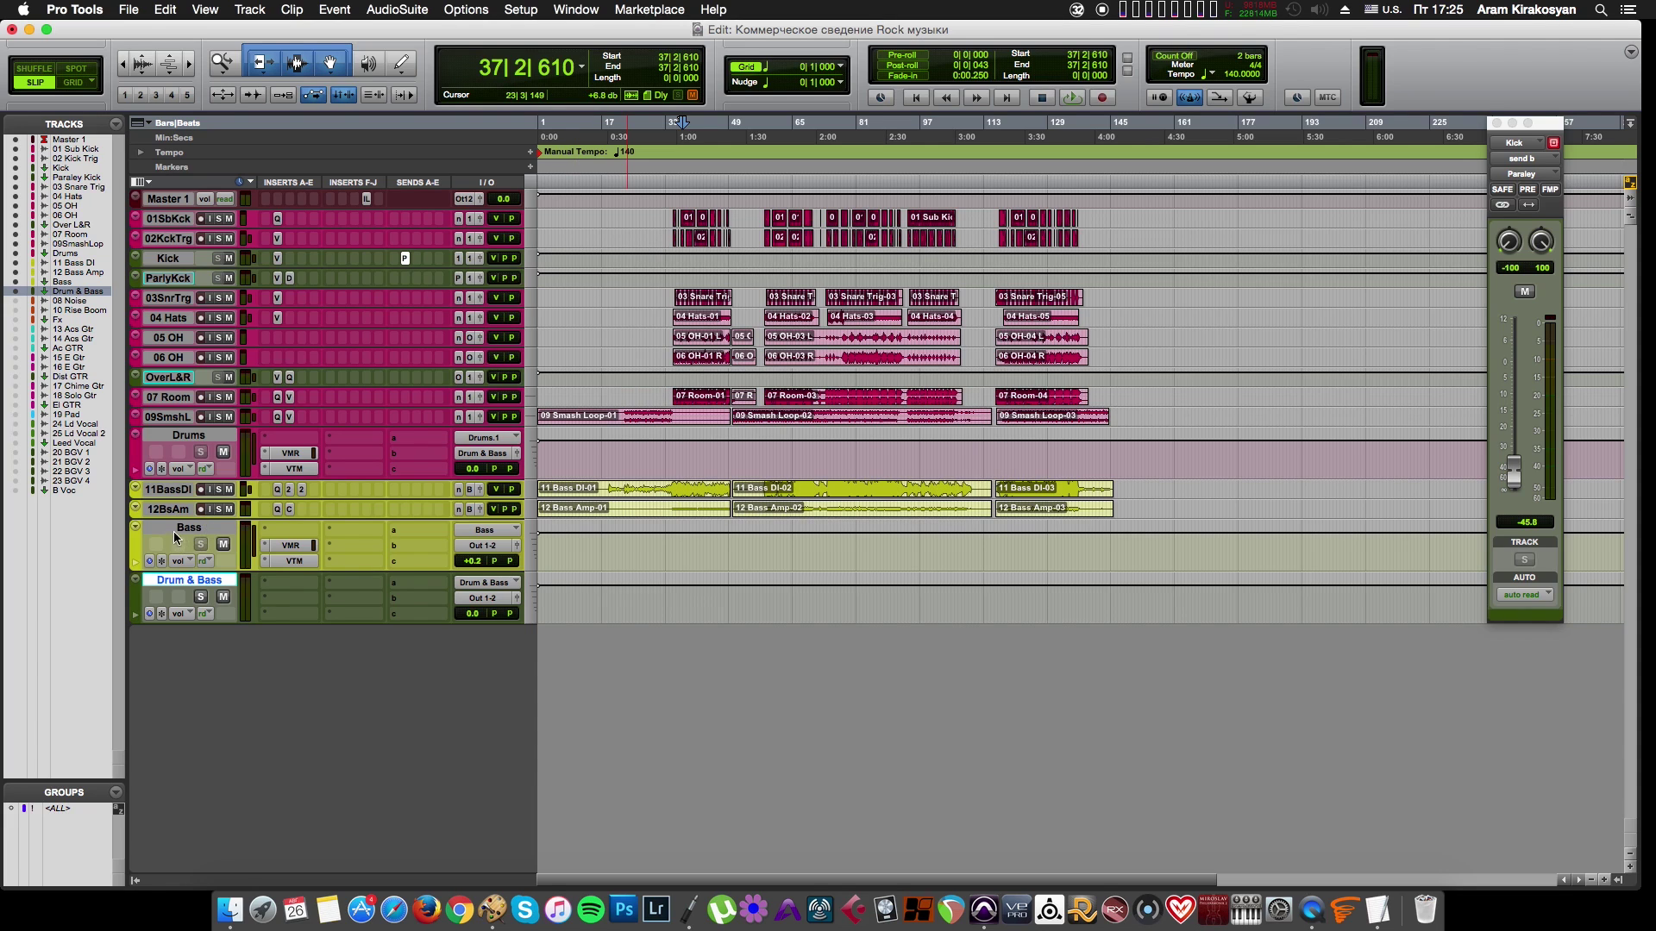
# Step: Route the Bass track's output to the Drum & Bass bus and enlarge the Drum & Bass track's height
pyautogui.click(189, 528)
pyautogui.click(484, 545)
pyautogui.moveTo(510, 562)
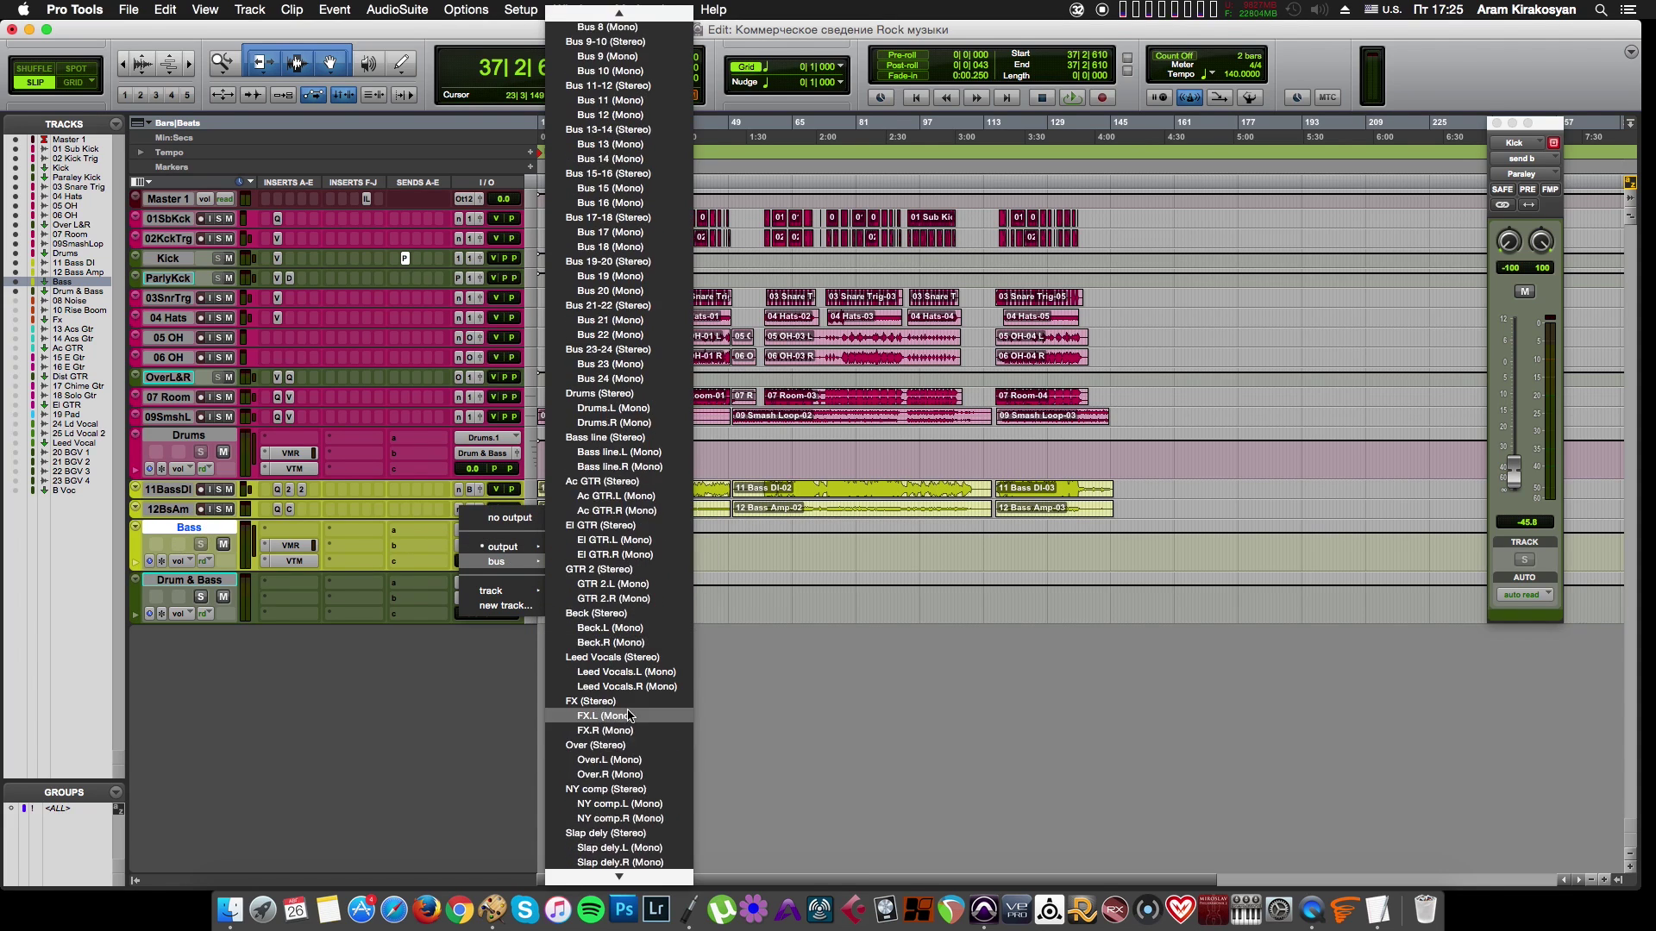
pyautogui.click(604, 845)
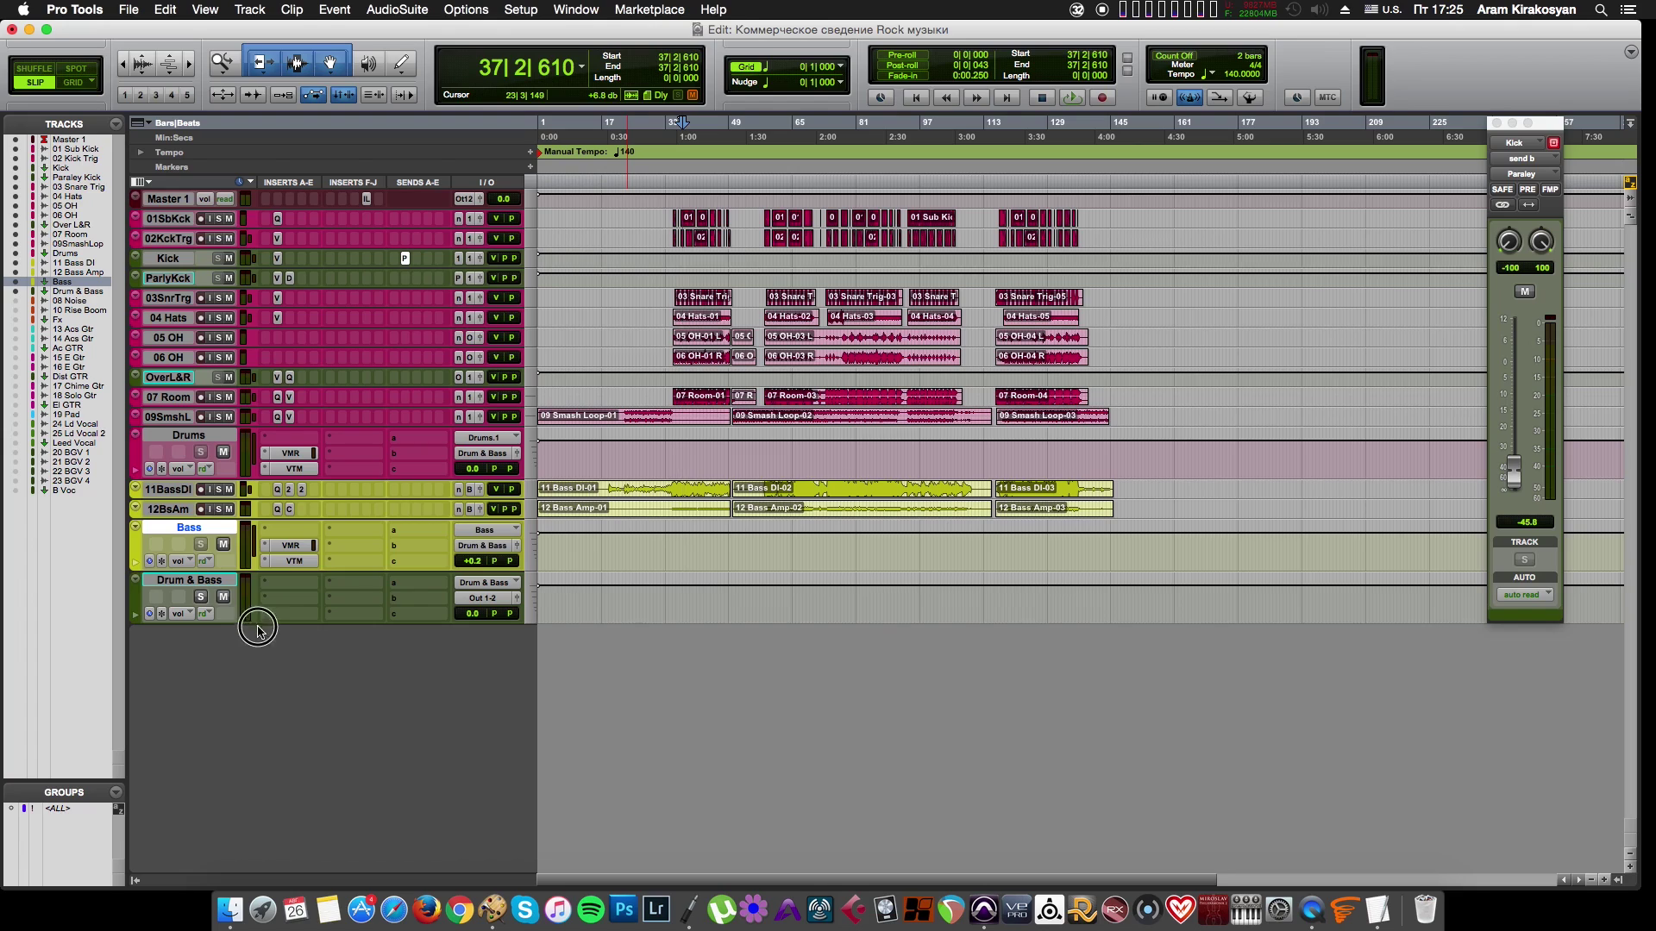
pyautogui.hotkey('ctrl', 'Down')
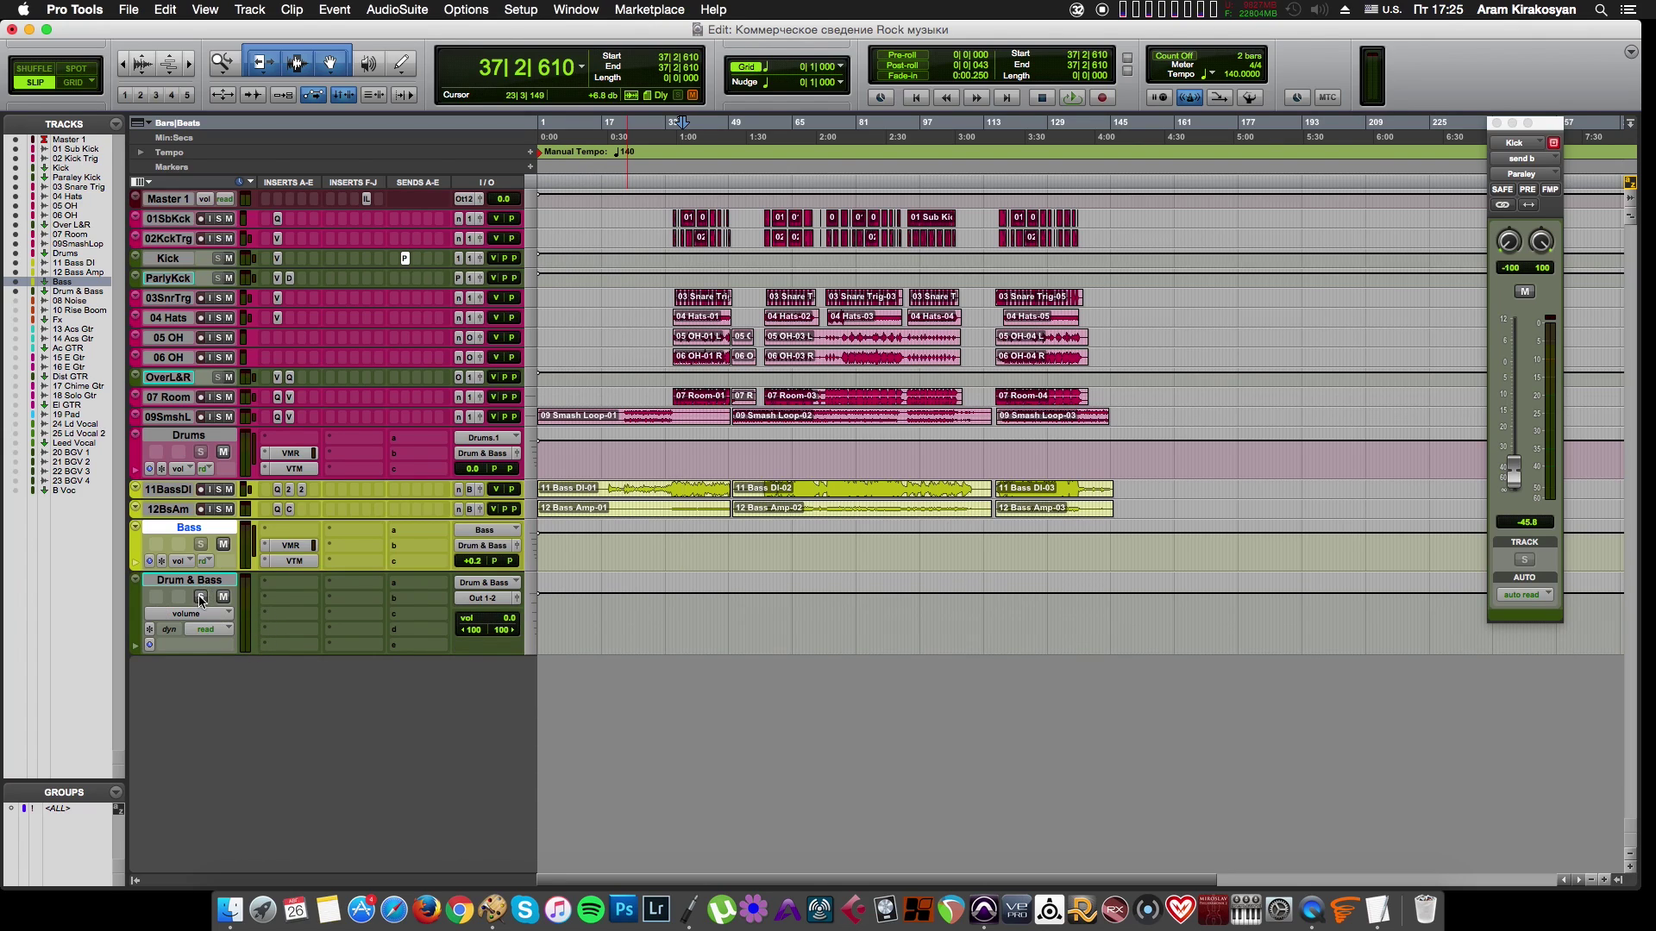
# Step: Insert Virtual Mix Rack with the FG-401 compressor on the Drum & Bass track and move its window clear of the track controls
pyautogui.click(187, 580)
pyautogui.click(291, 582)
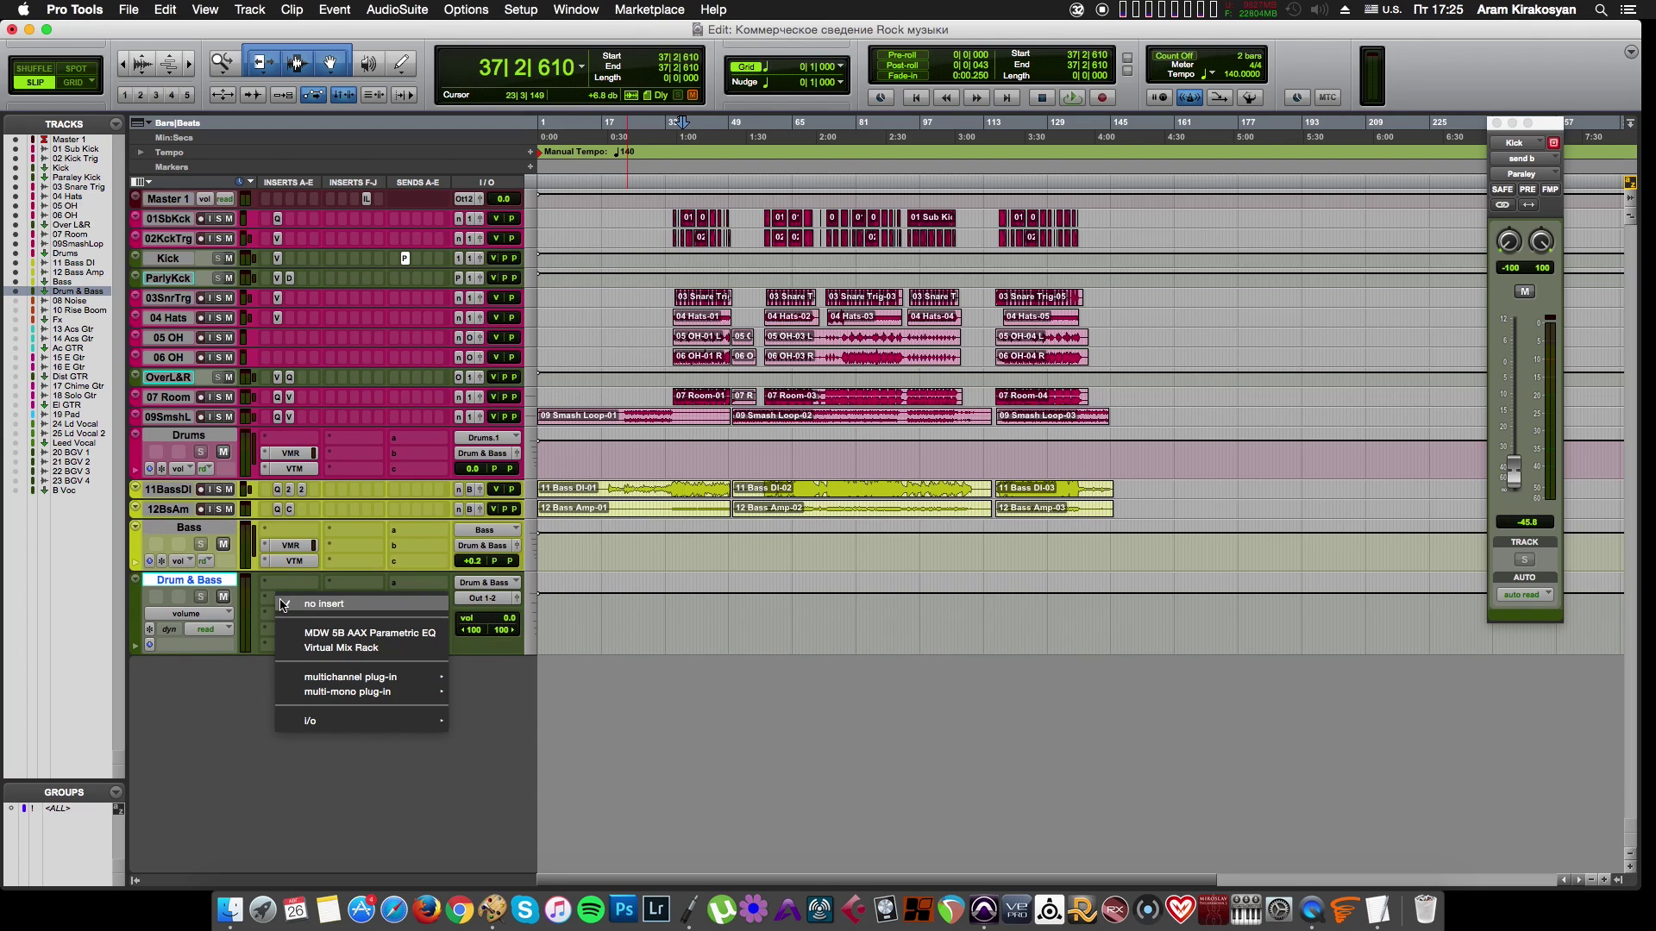
pyautogui.click(358, 647)
pyautogui.moveTo(645, 445); pyautogui.dragTo(863, 424)
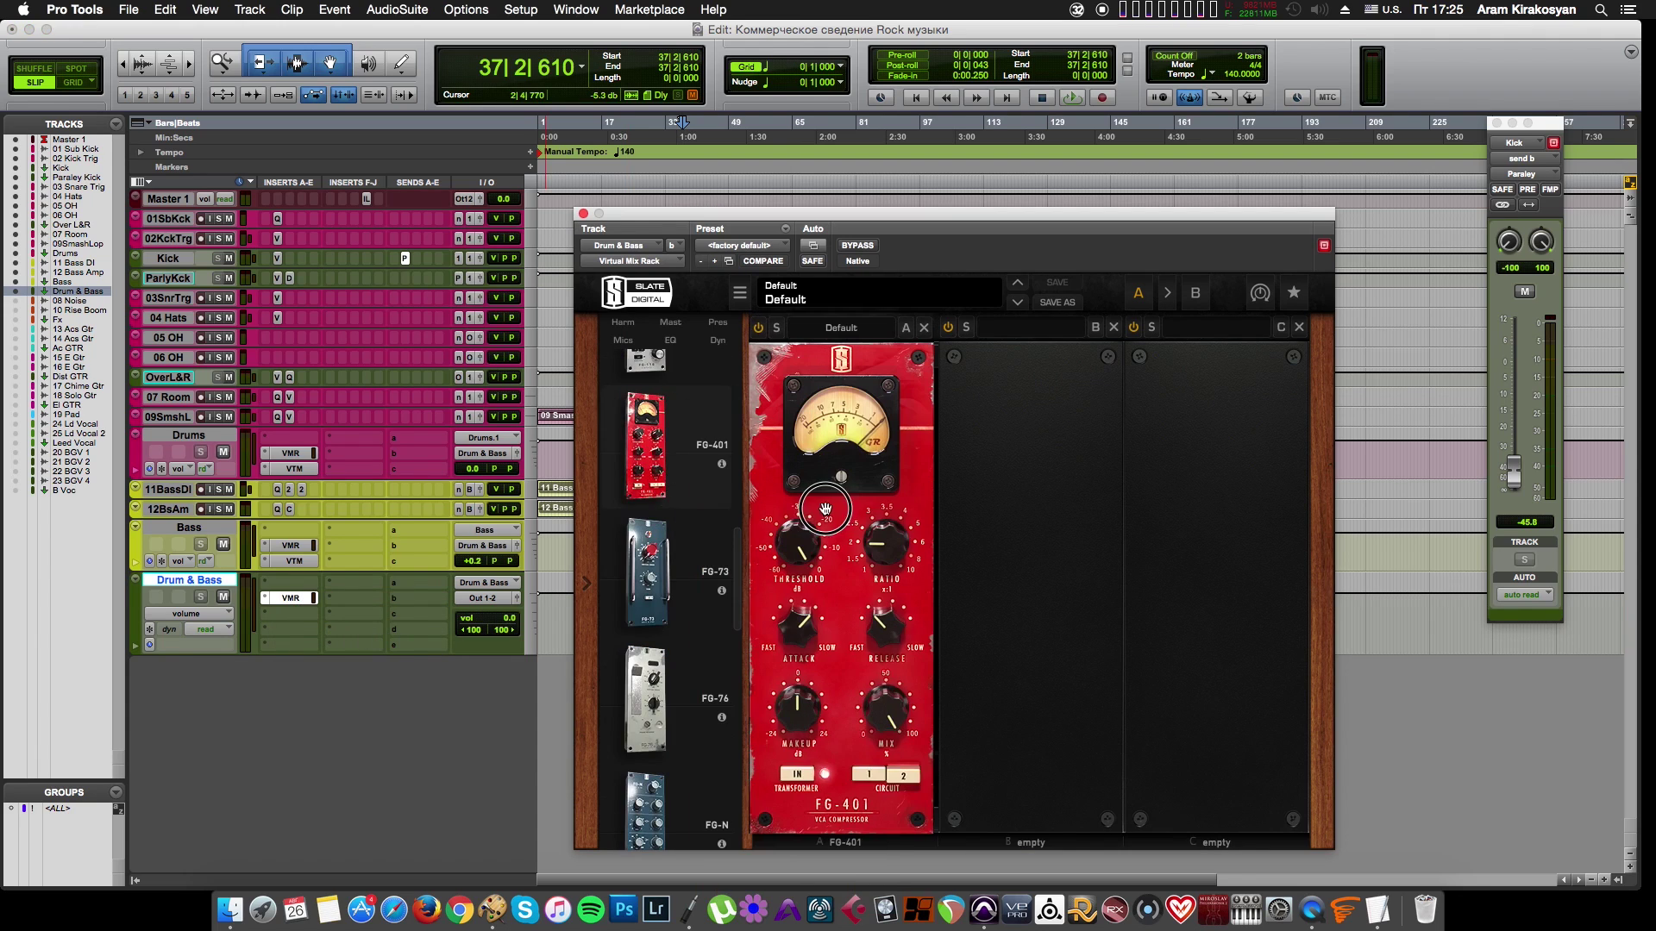
pyautogui.moveTo(806, 214); pyautogui.dragTo(917, 198)
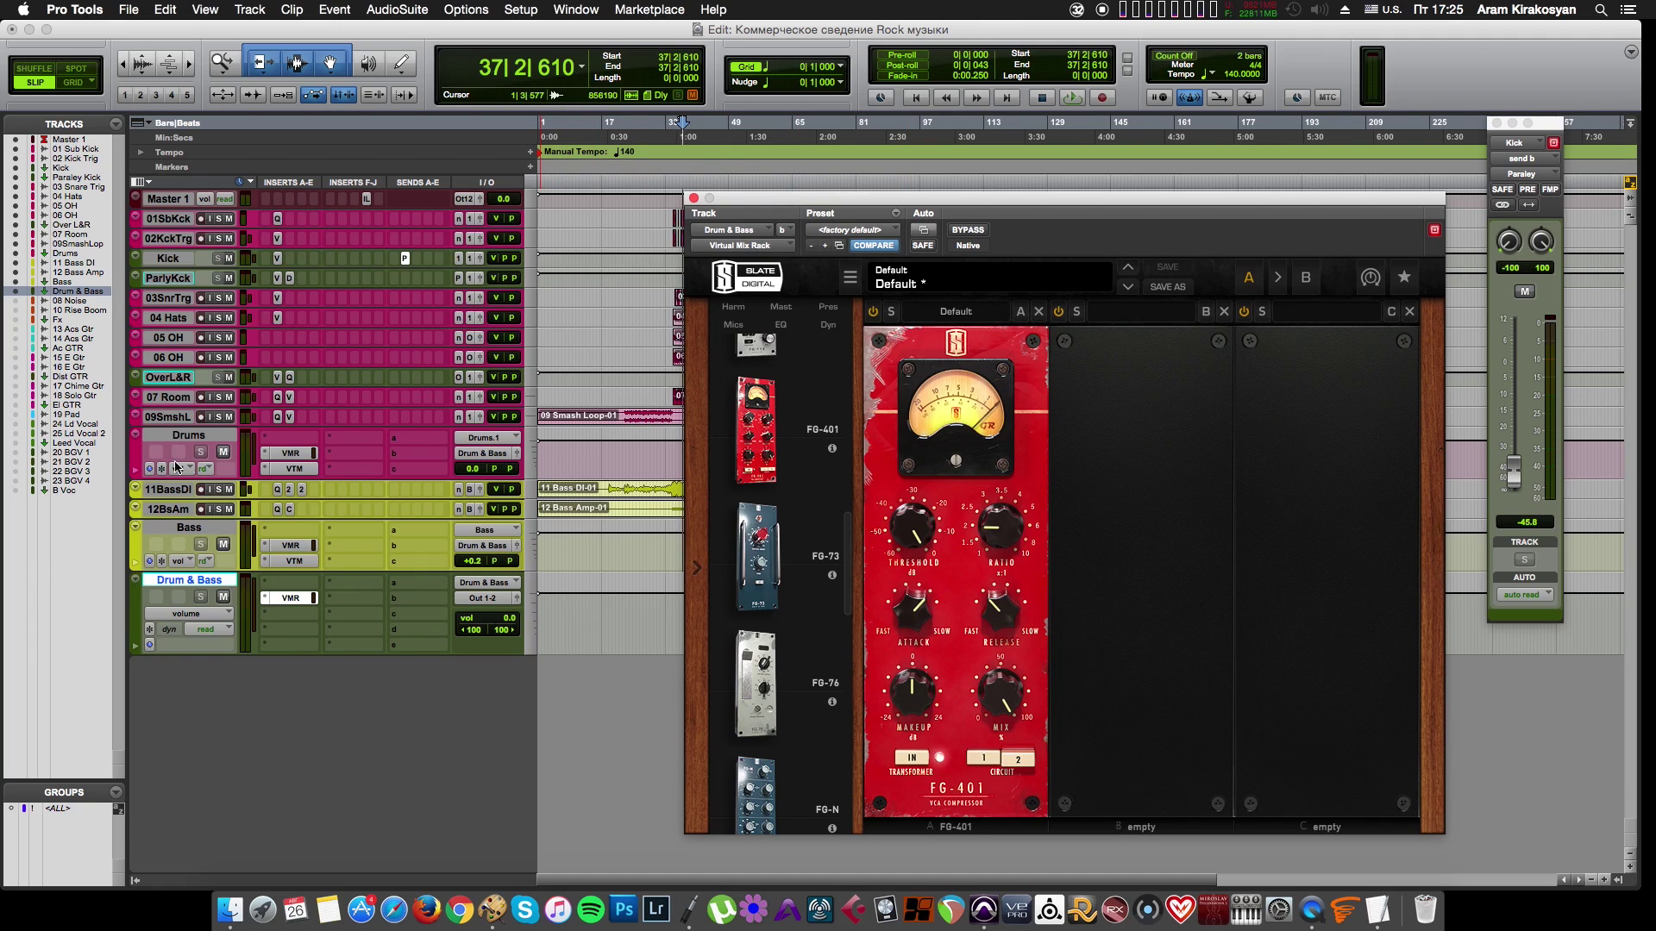
# Step: Adjust the FG-401 threshold on the Drum & Bass track during playback, then close the plug-in window
pyautogui.press('space')
pyautogui.moveTo(925, 552); pyautogui.dragTo(918, 535)
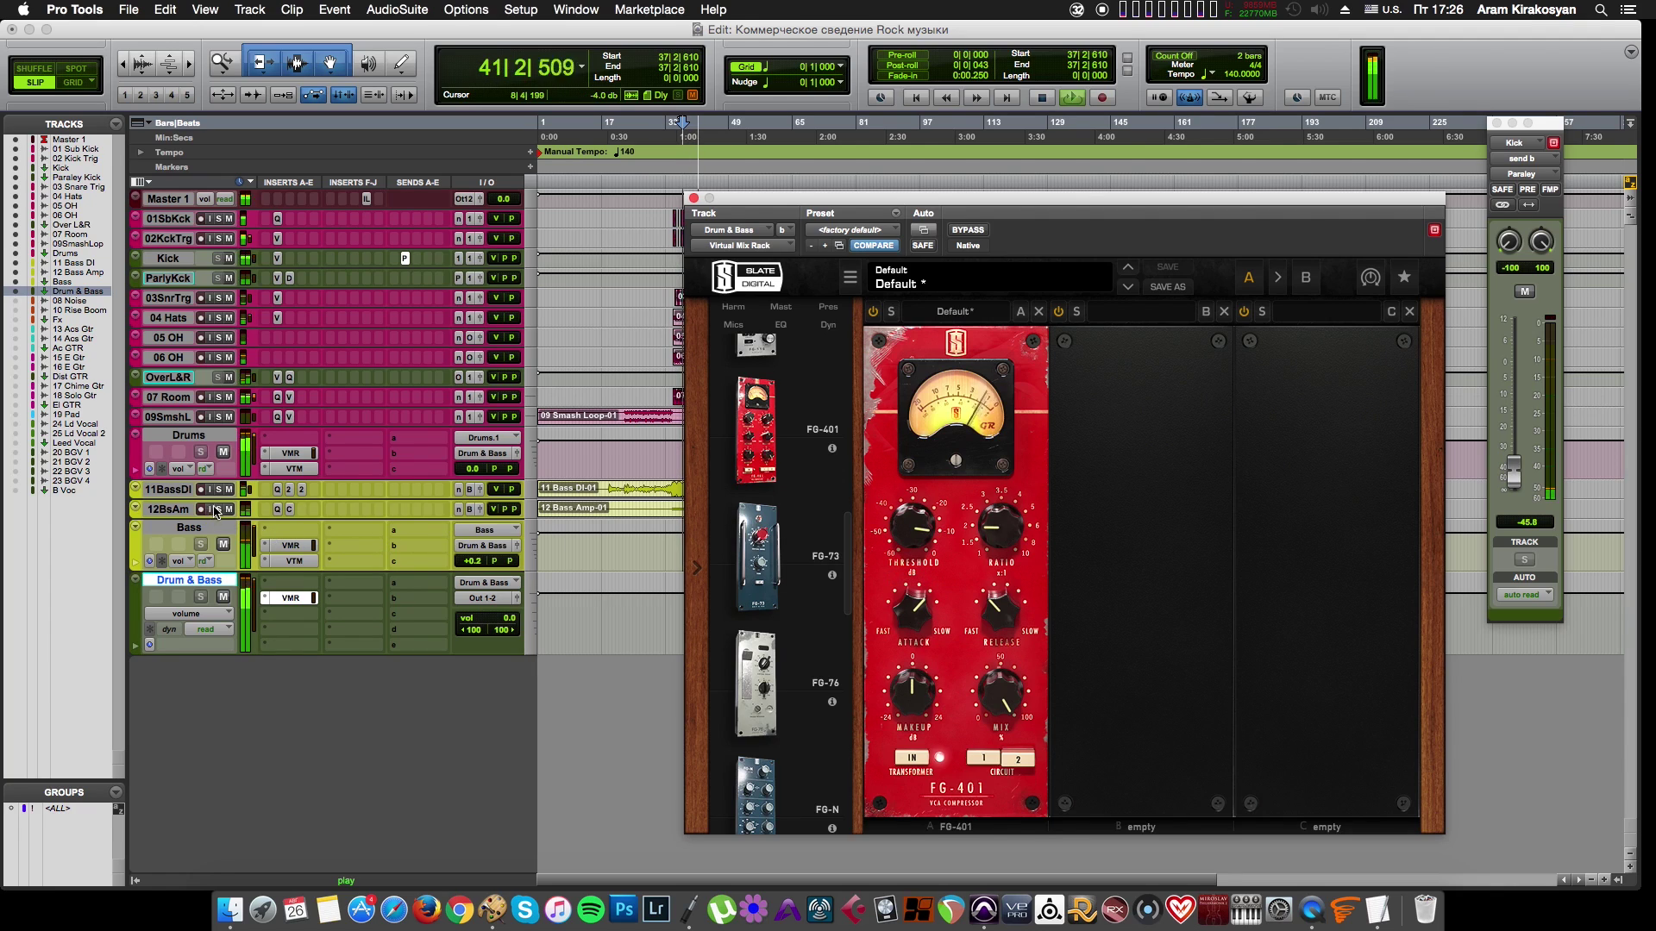
pyautogui.click(496, 508)
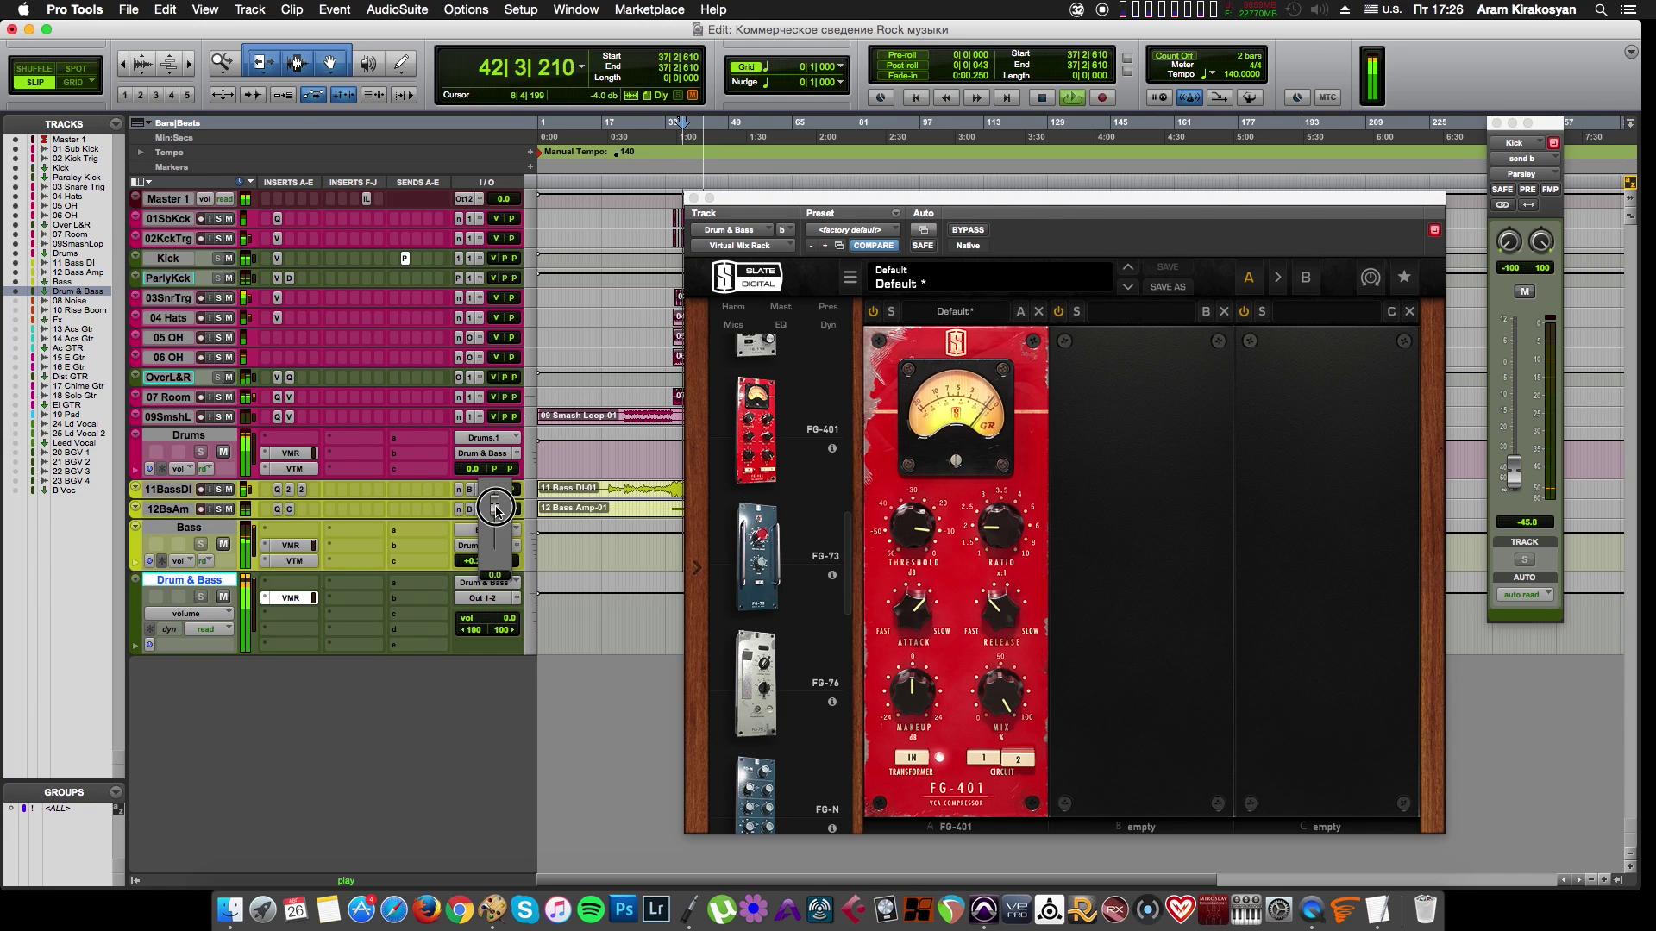
pyautogui.click(804, 371)
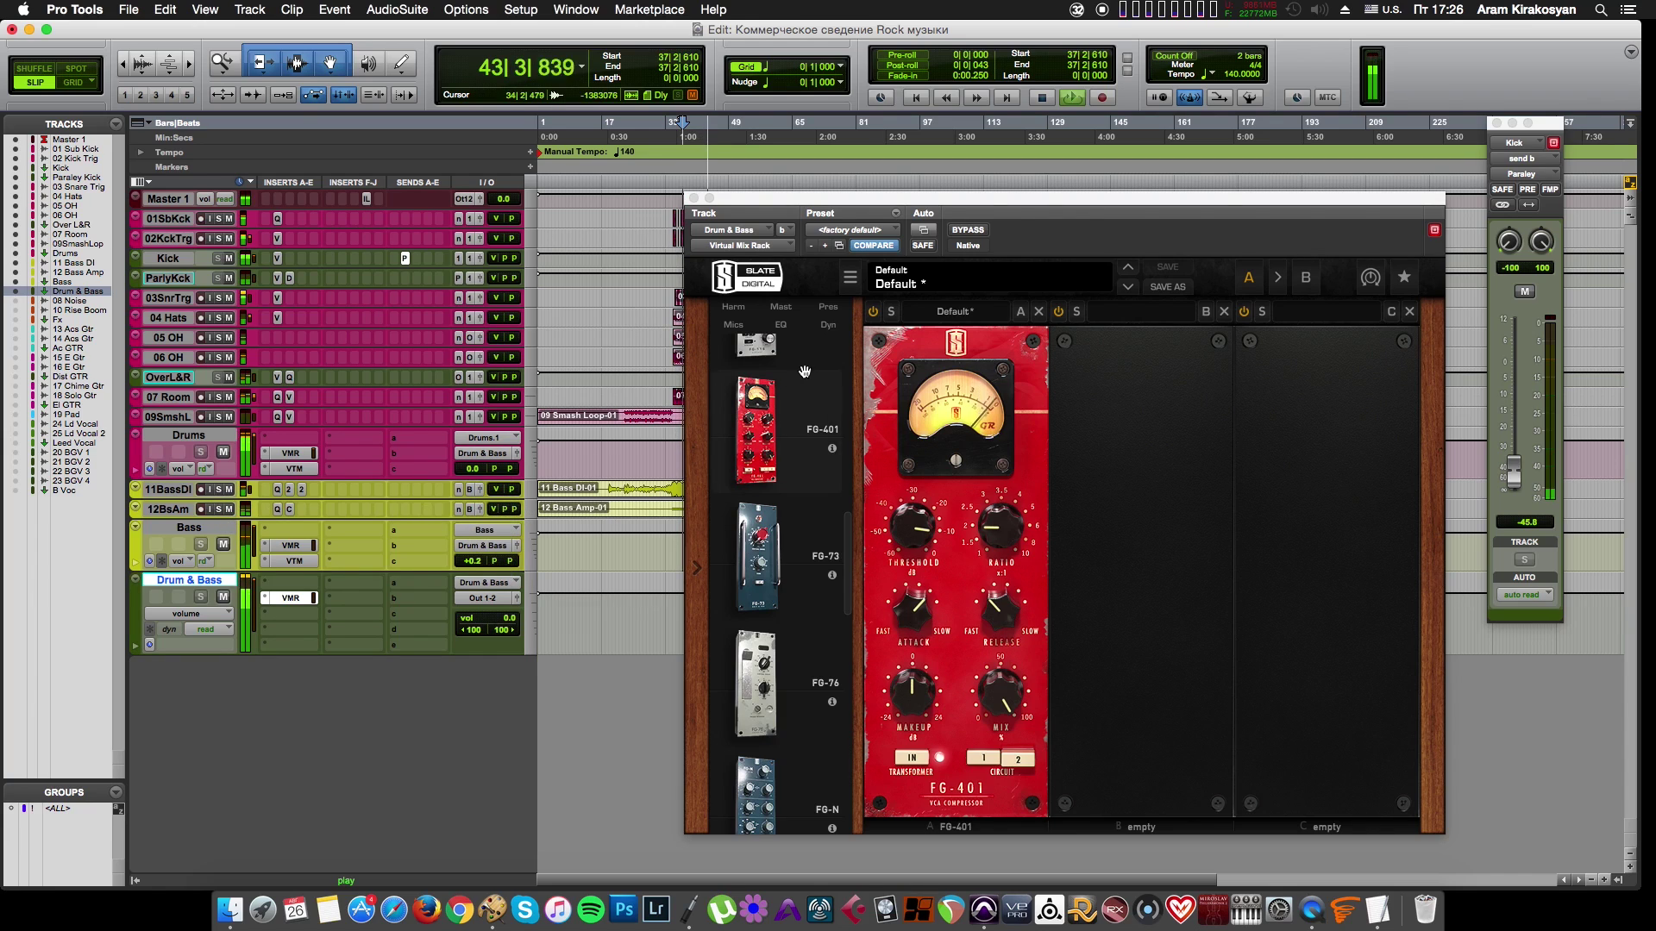
pyautogui.click(315, 597)
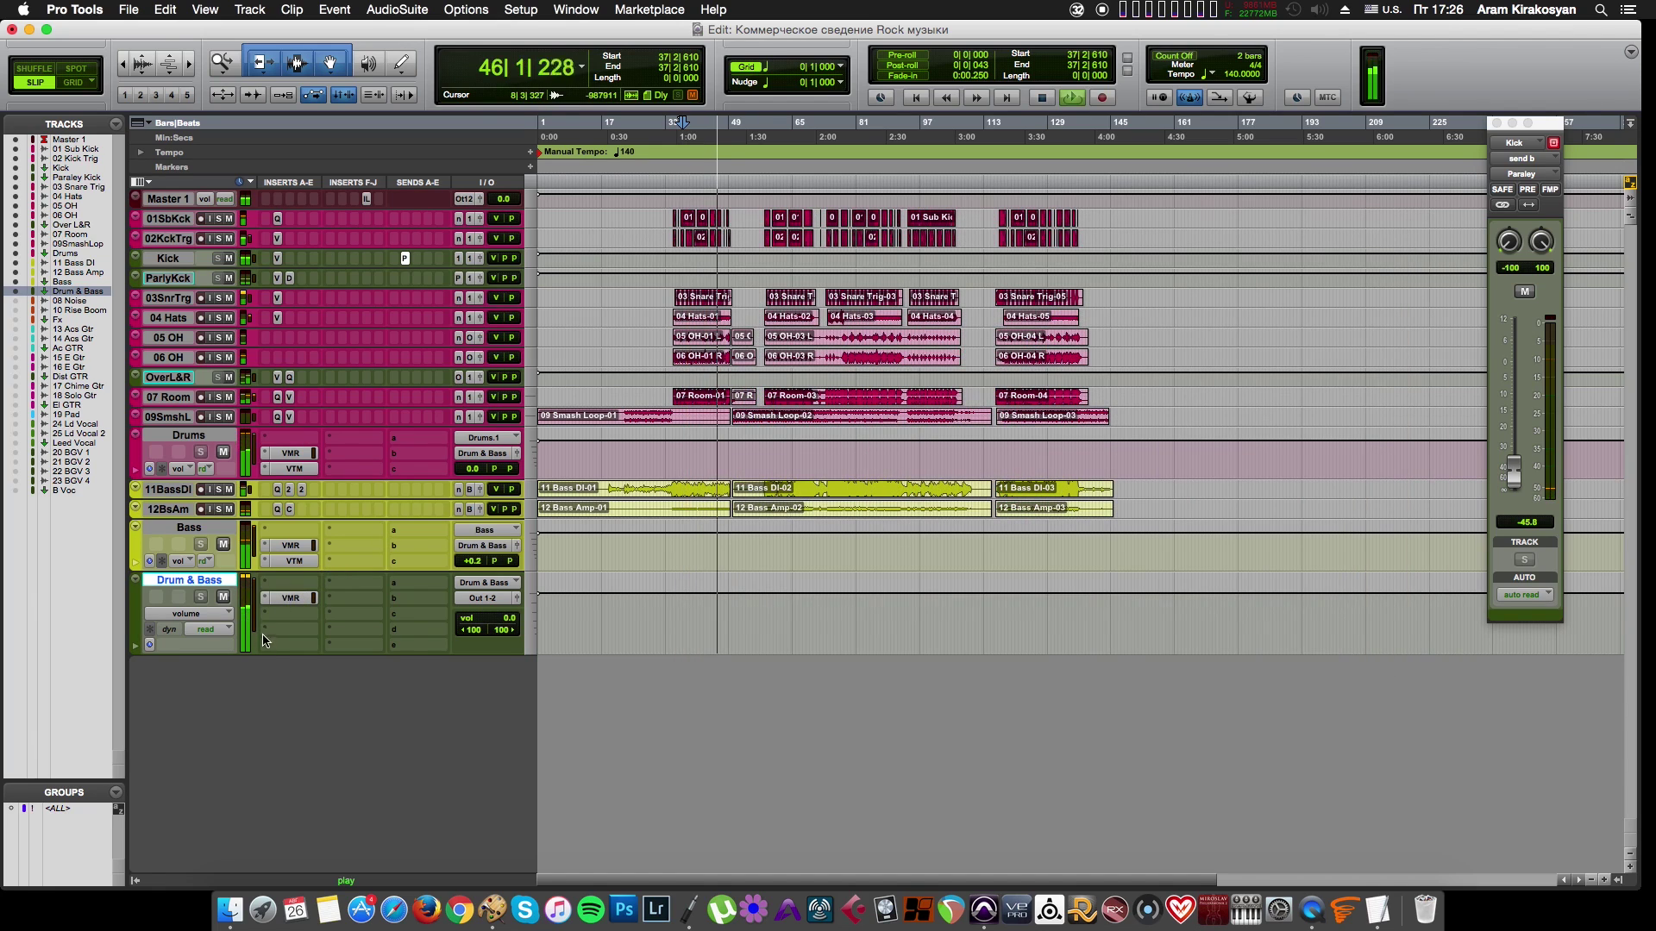
pyautogui.moveTo(271, 652); pyautogui.dragTo(276, 614)
pyautogui.press('space')
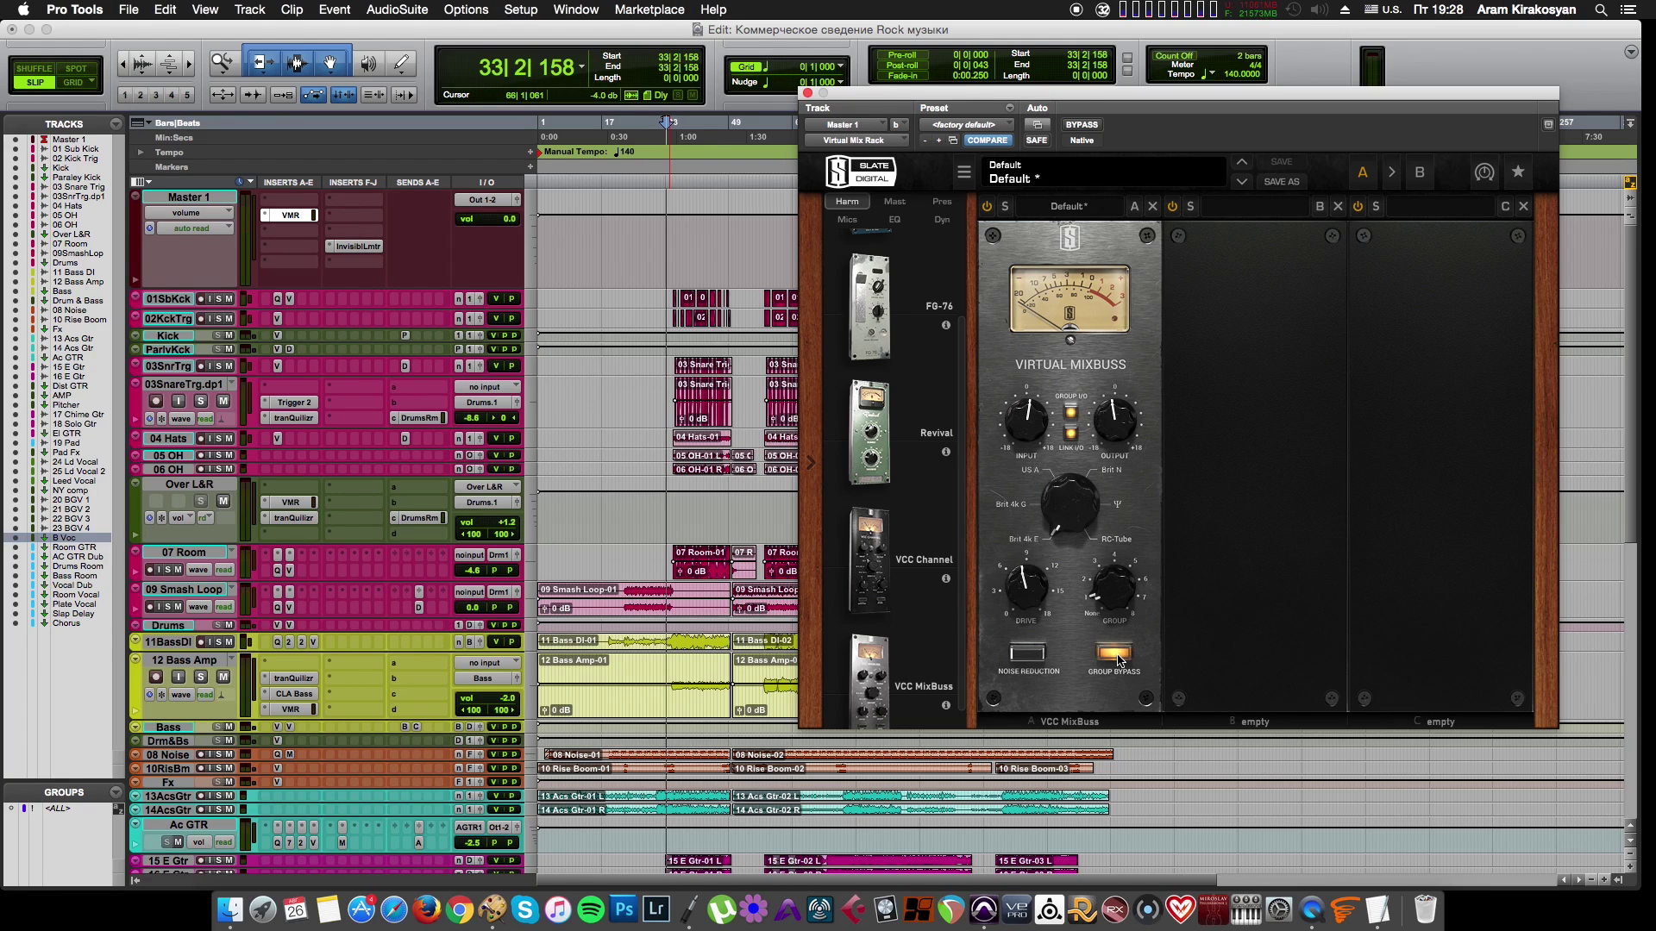
# Step: Compare the playing mix with Group Bypass on and off in Master 1's Virtual Mixbuss, ending with it off
pyautogui.click(1118, 657)
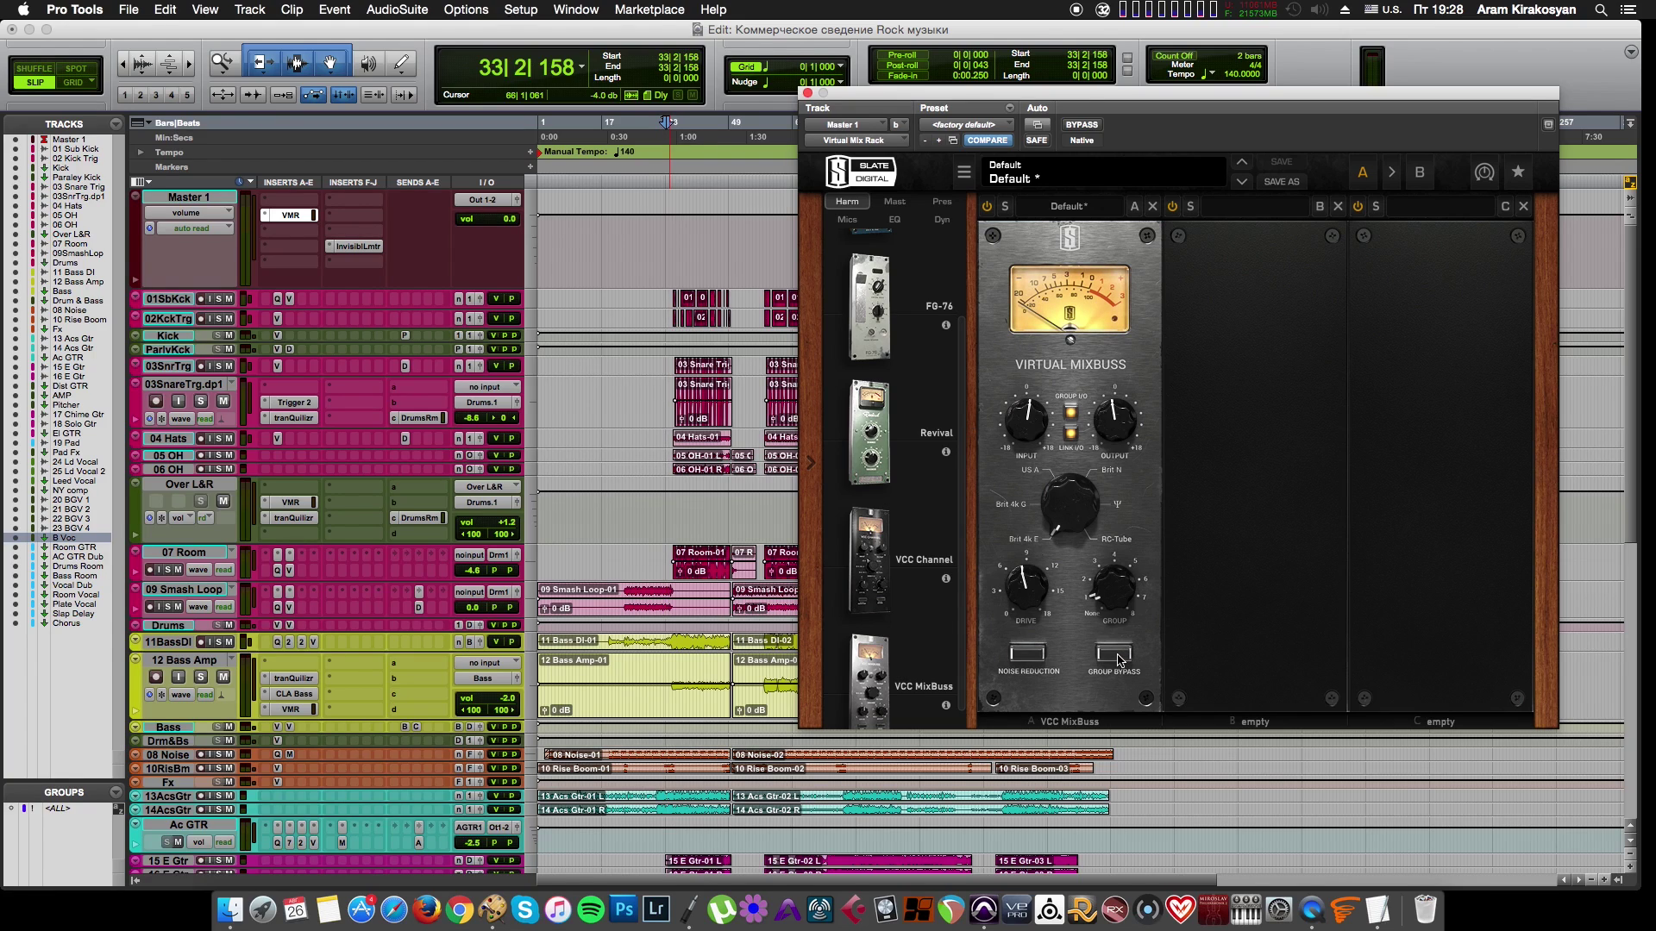
pyautogui.click(1117, 657)
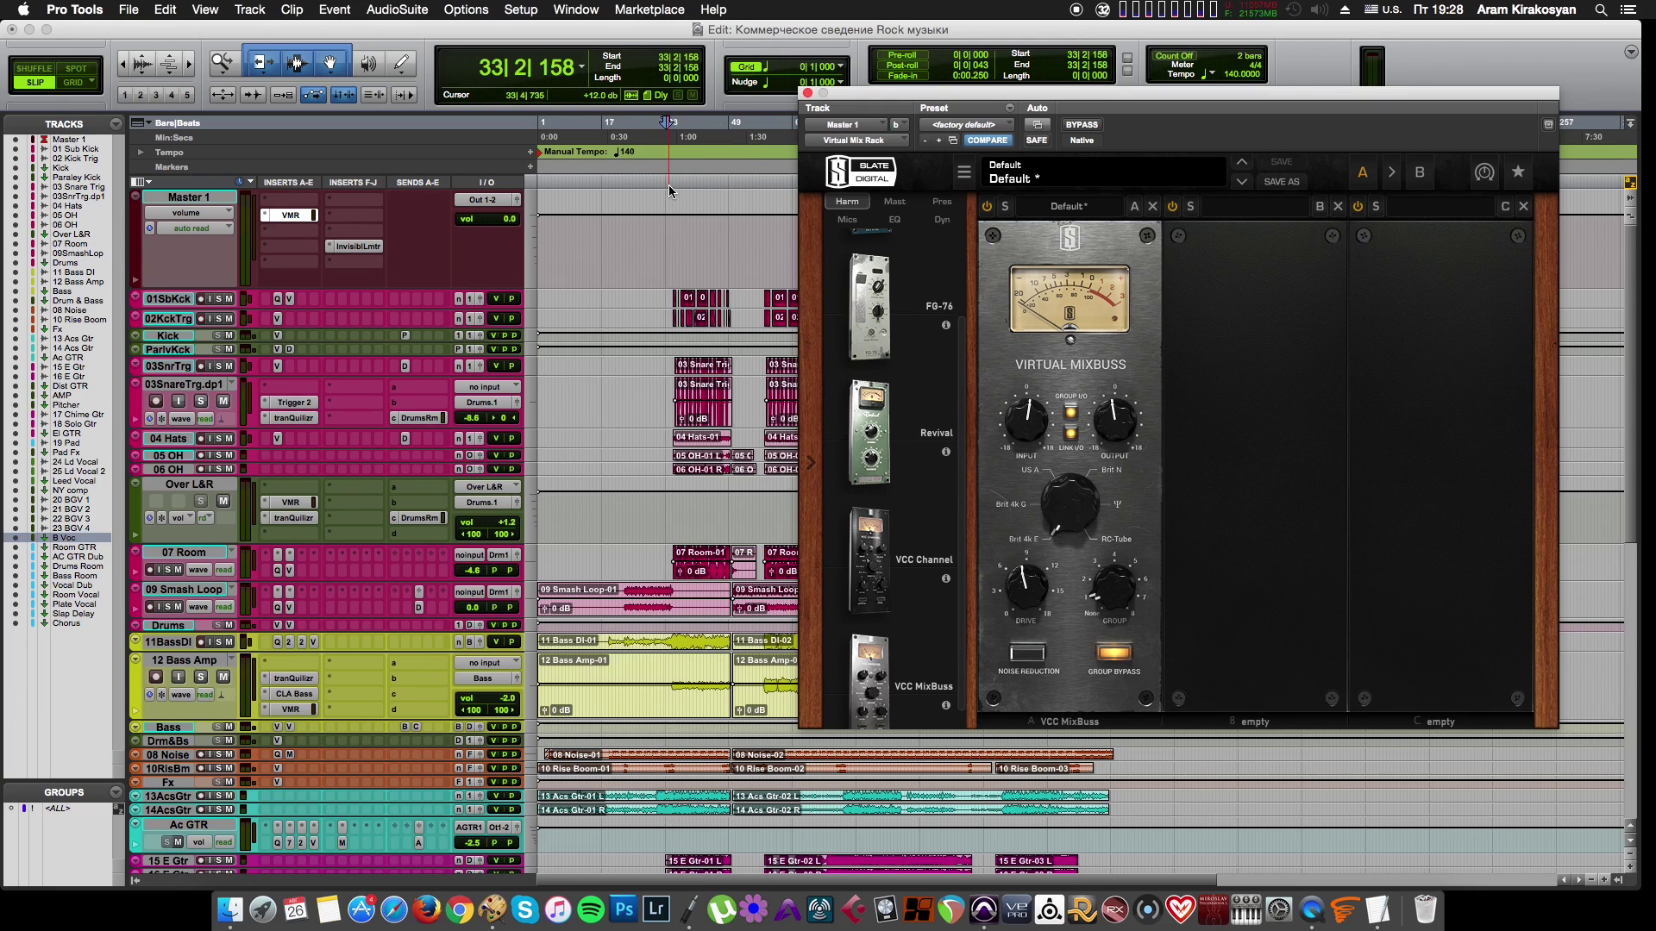
pyautogui.press('space')
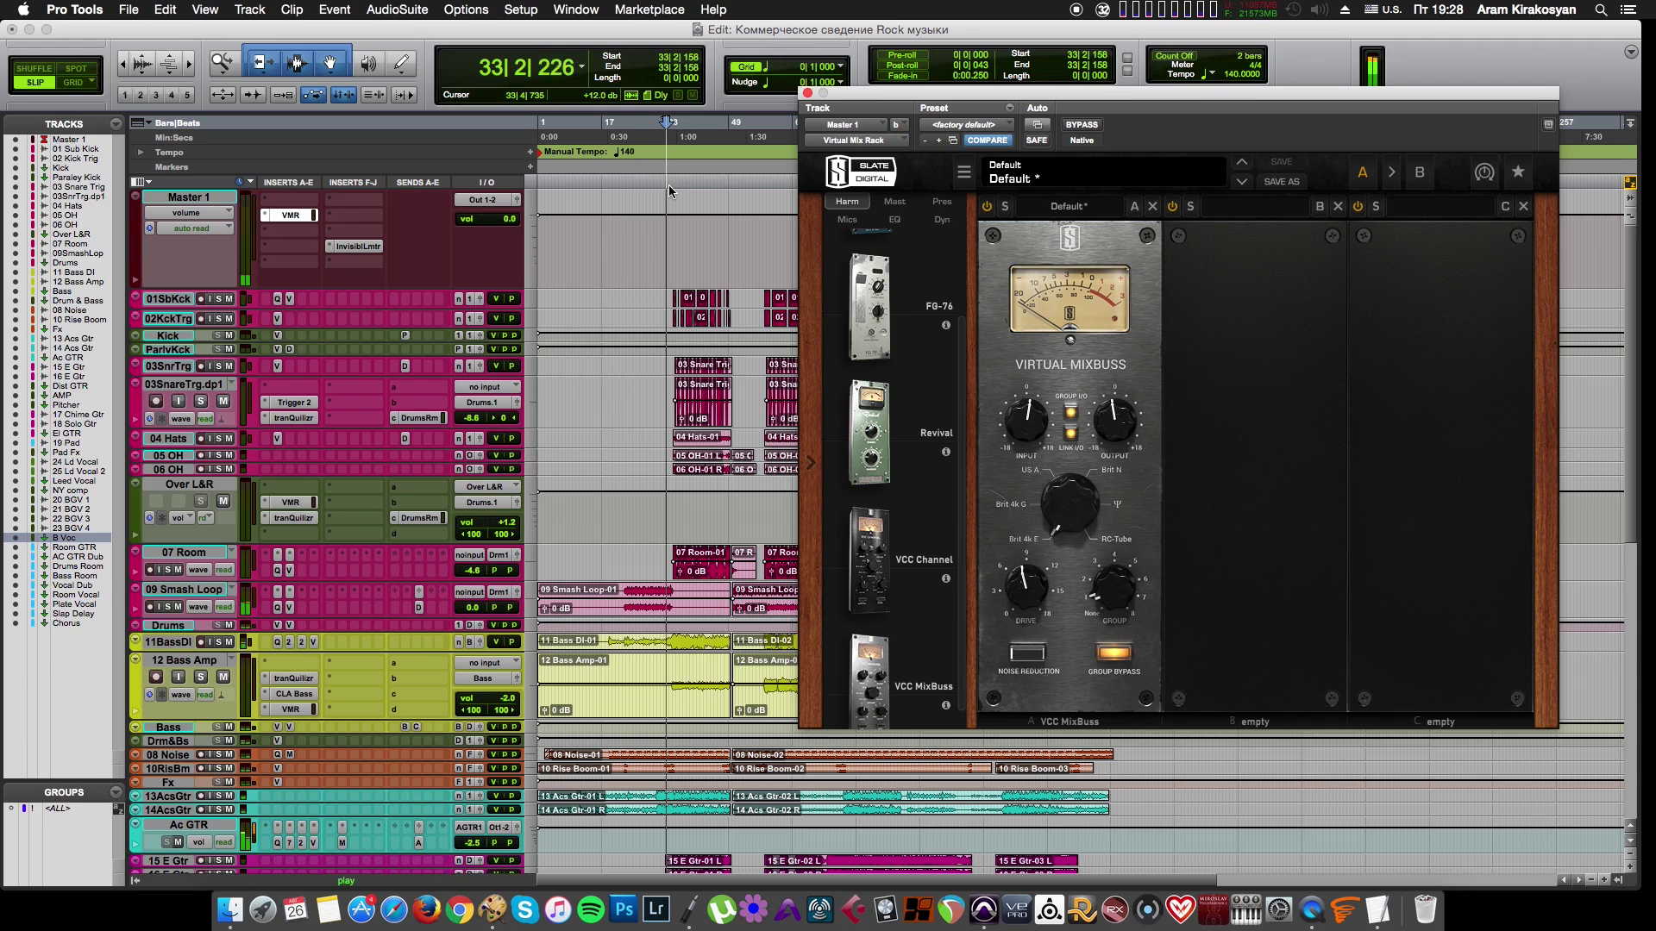
pyautogui.click(1111, 653)
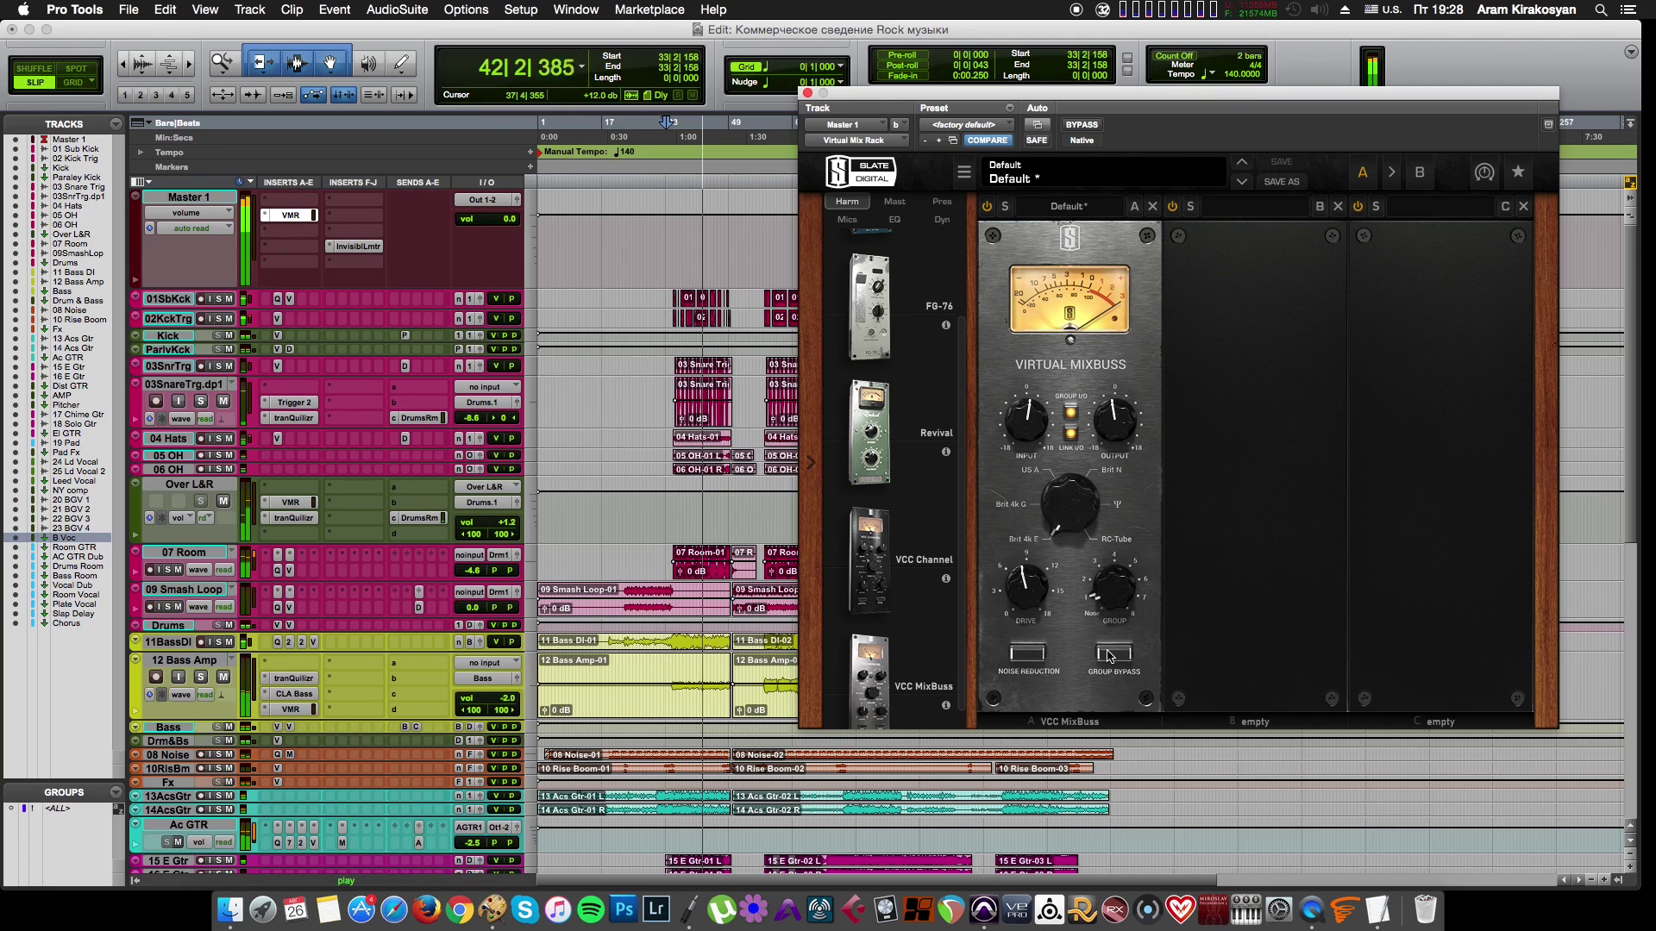
pyautogui.click(1111, 655)
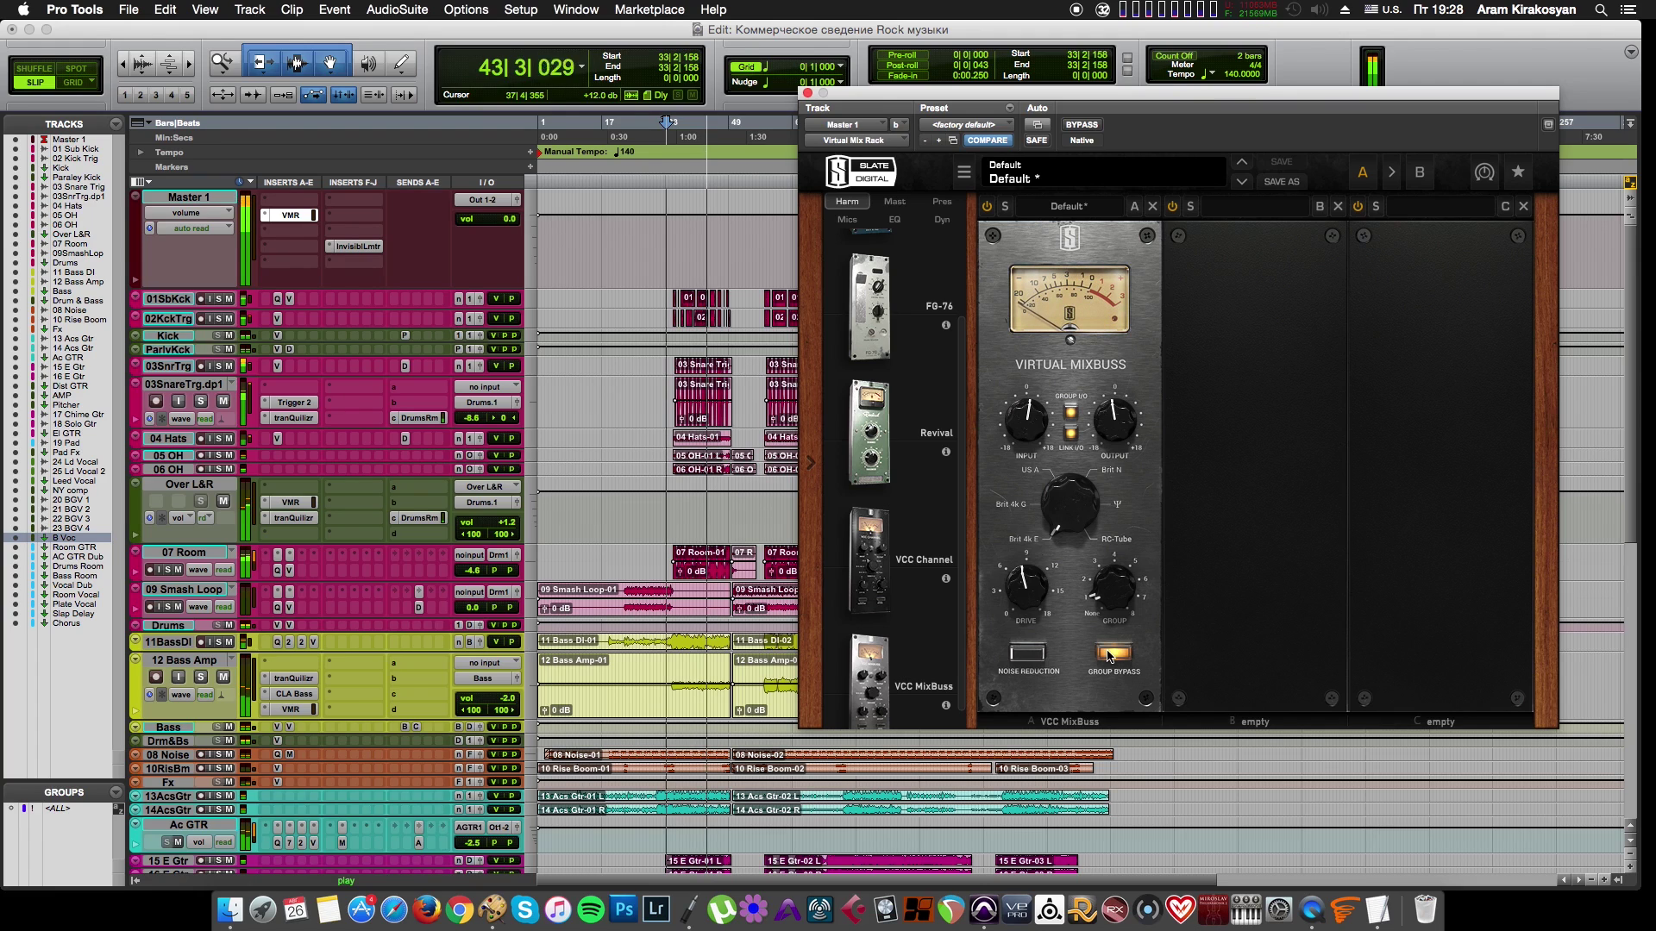
pyautogui.click(1109, 655)
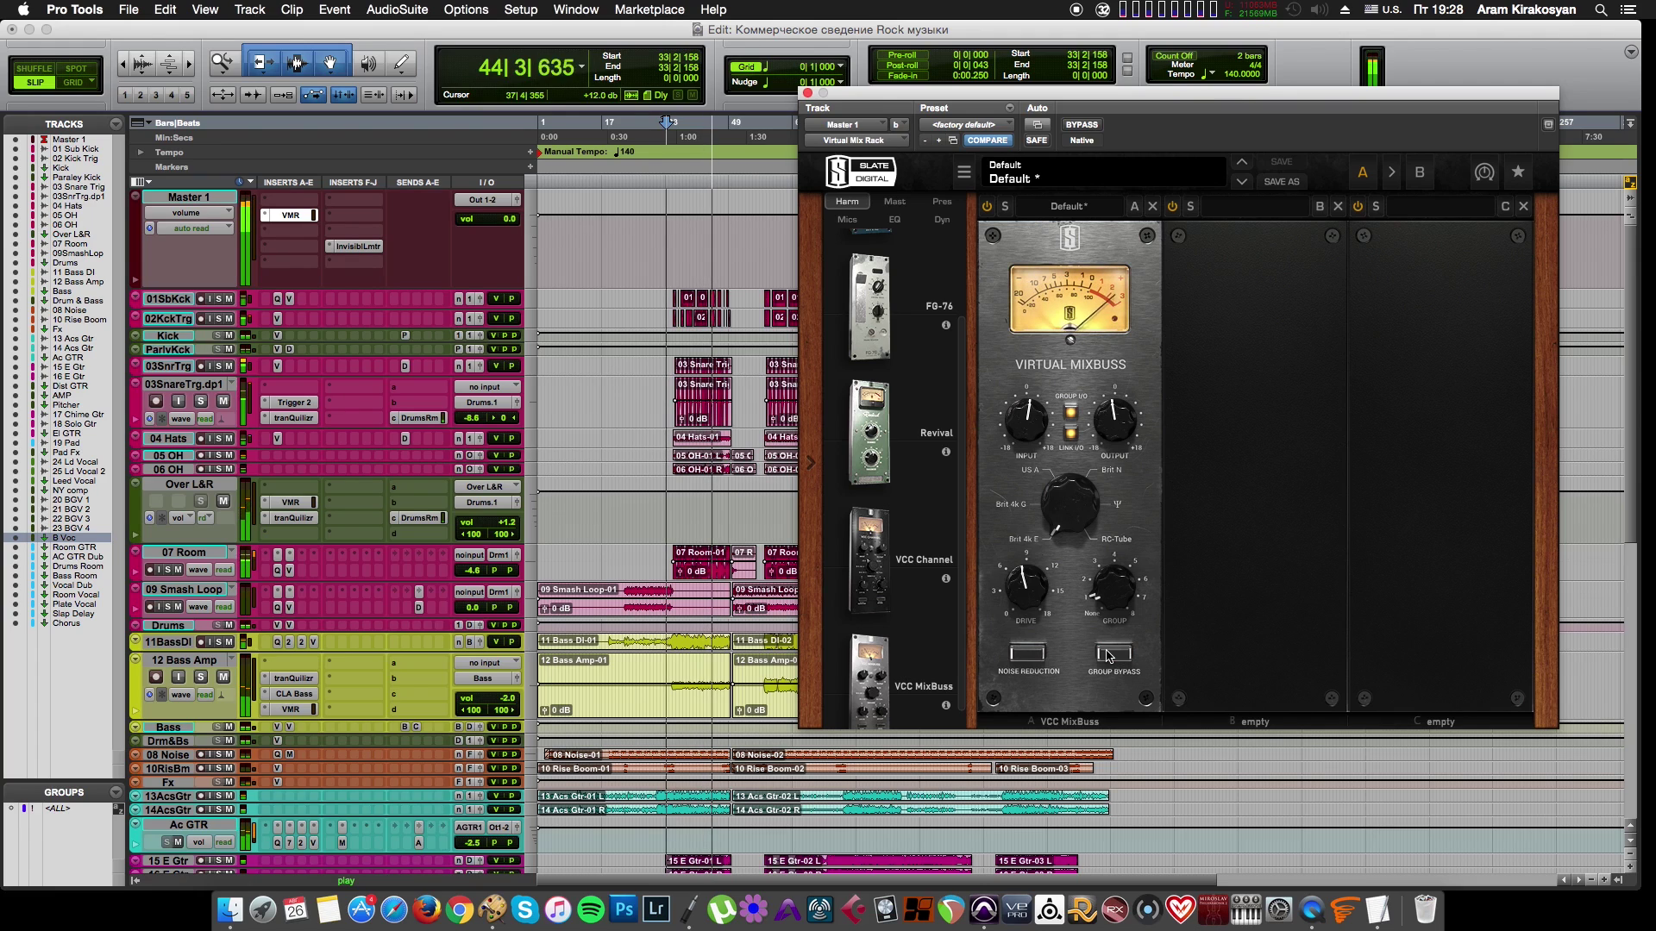
pyautogui.press('space')
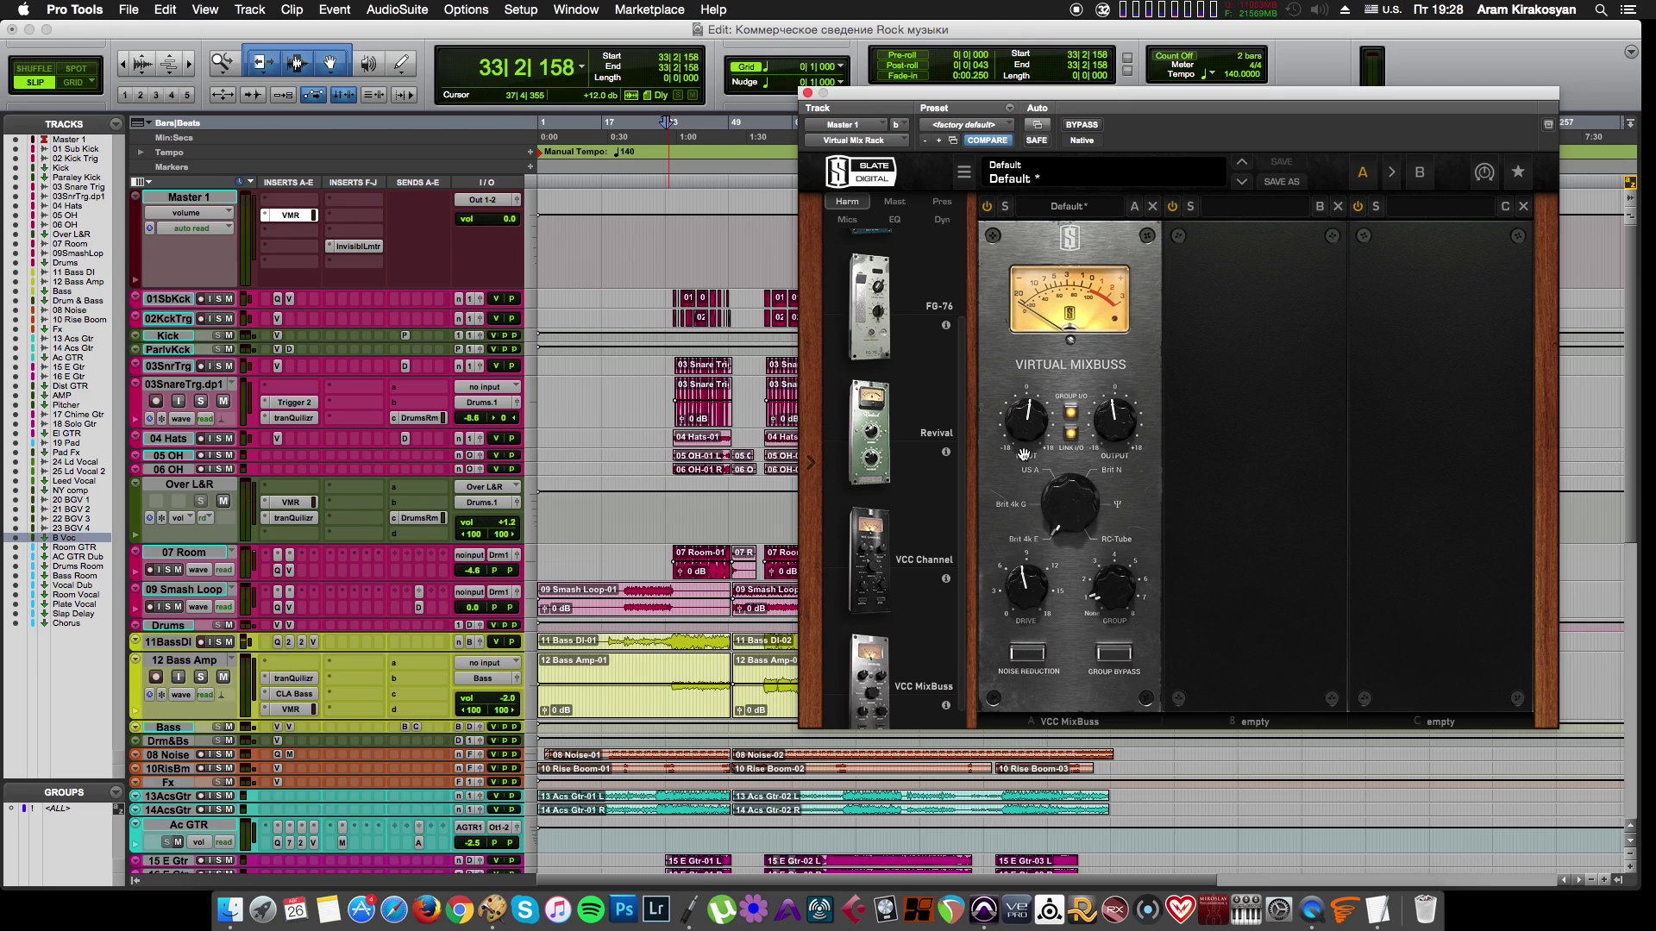
# Step: Enlarge the 01 Sub Kick and 02 Kick Trig tracks to show their insert names
pyautogui.click(309, 307)
pyautogui.hotkey('ctrl', 'Down')
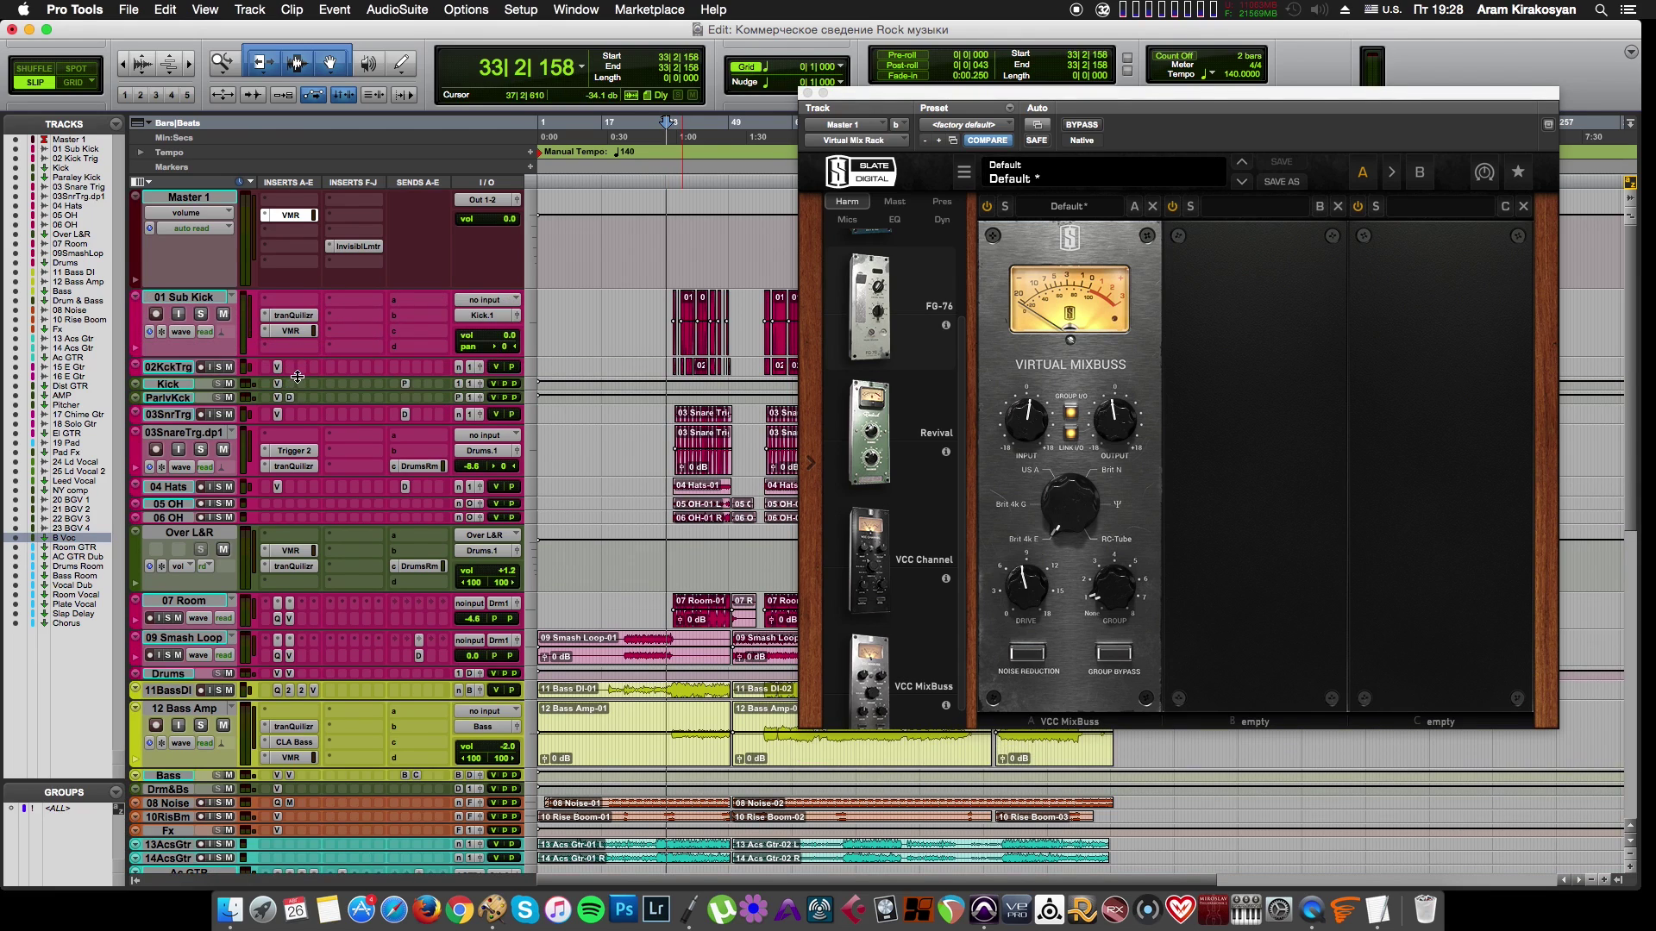
pyautogui.click(296, 376)
pyautogui.hotkey('ctrl', 'Down')
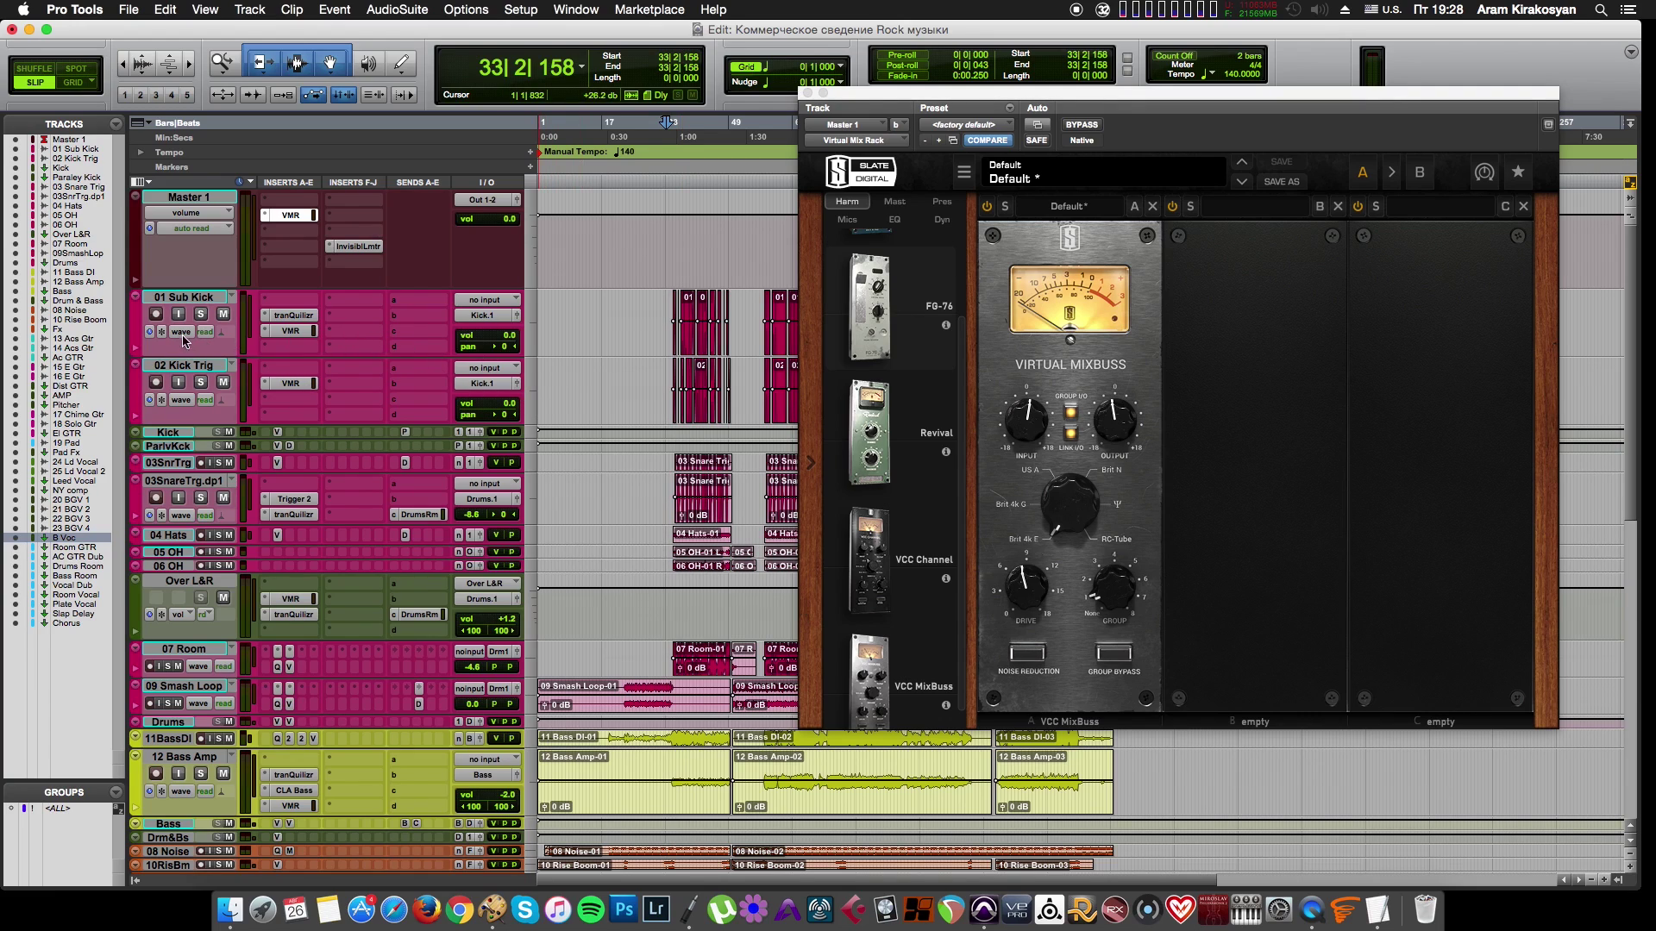
pyautogui.click(185, 301)
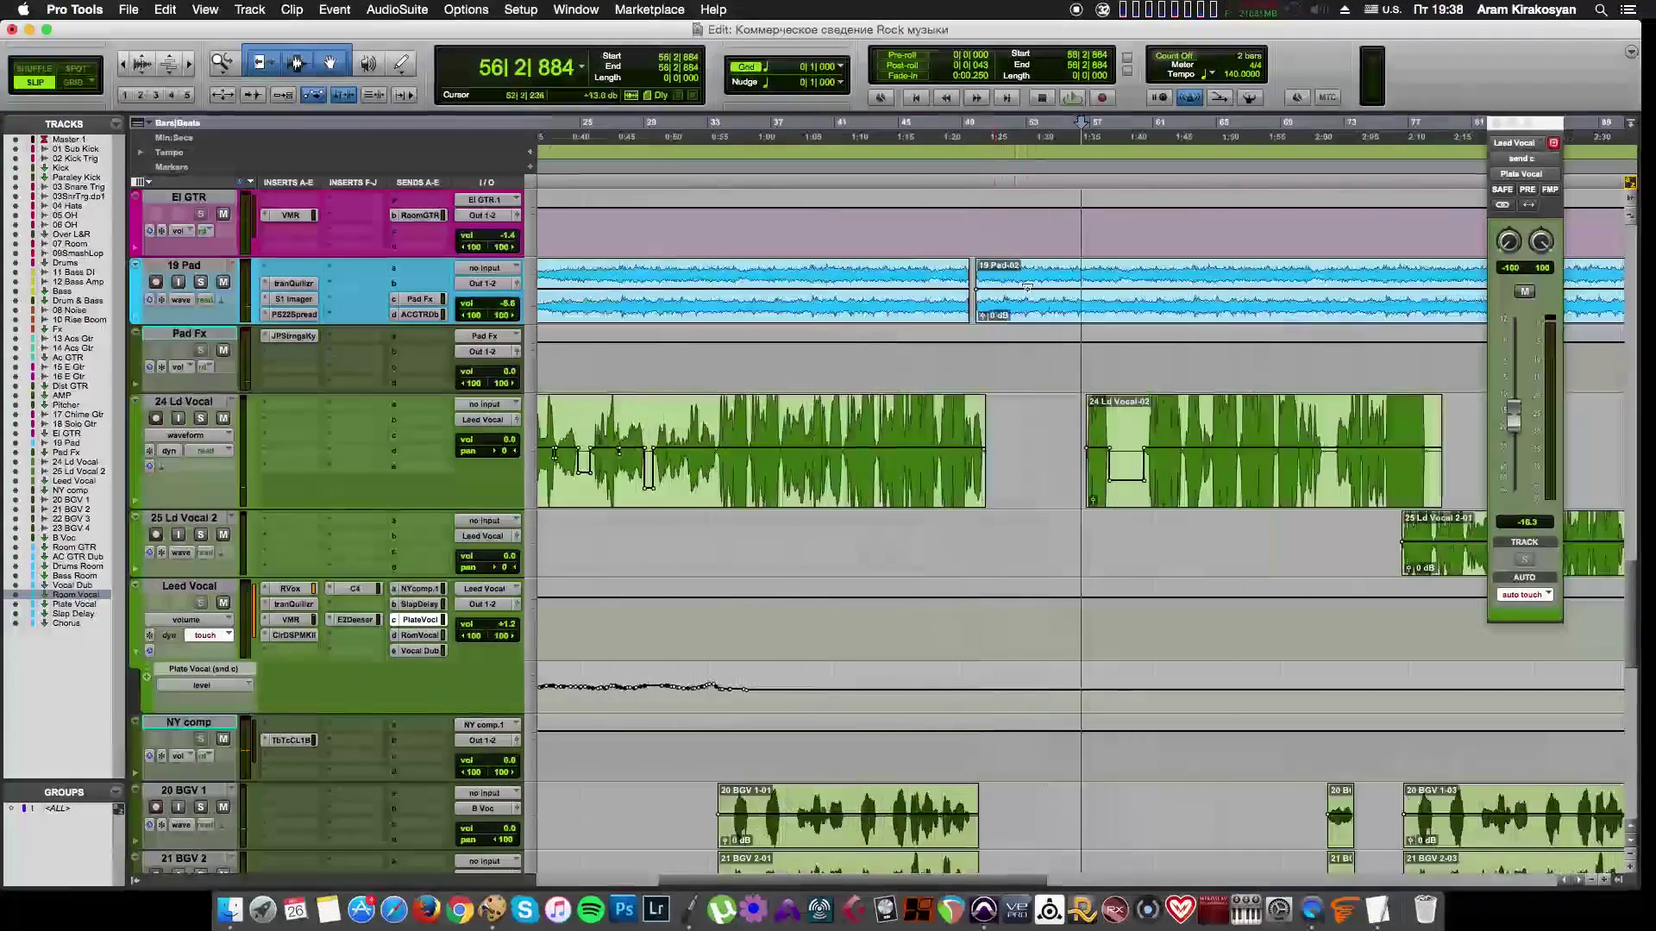
# Step: Record touch automation of the Leed Vocal's Plate Vocal send level over the start of the 24 Ld Vocal-02 clip
pyautogui.press('super+bracketright')
pyautogui.press('super+bracketright')
pyautogui.press('space')
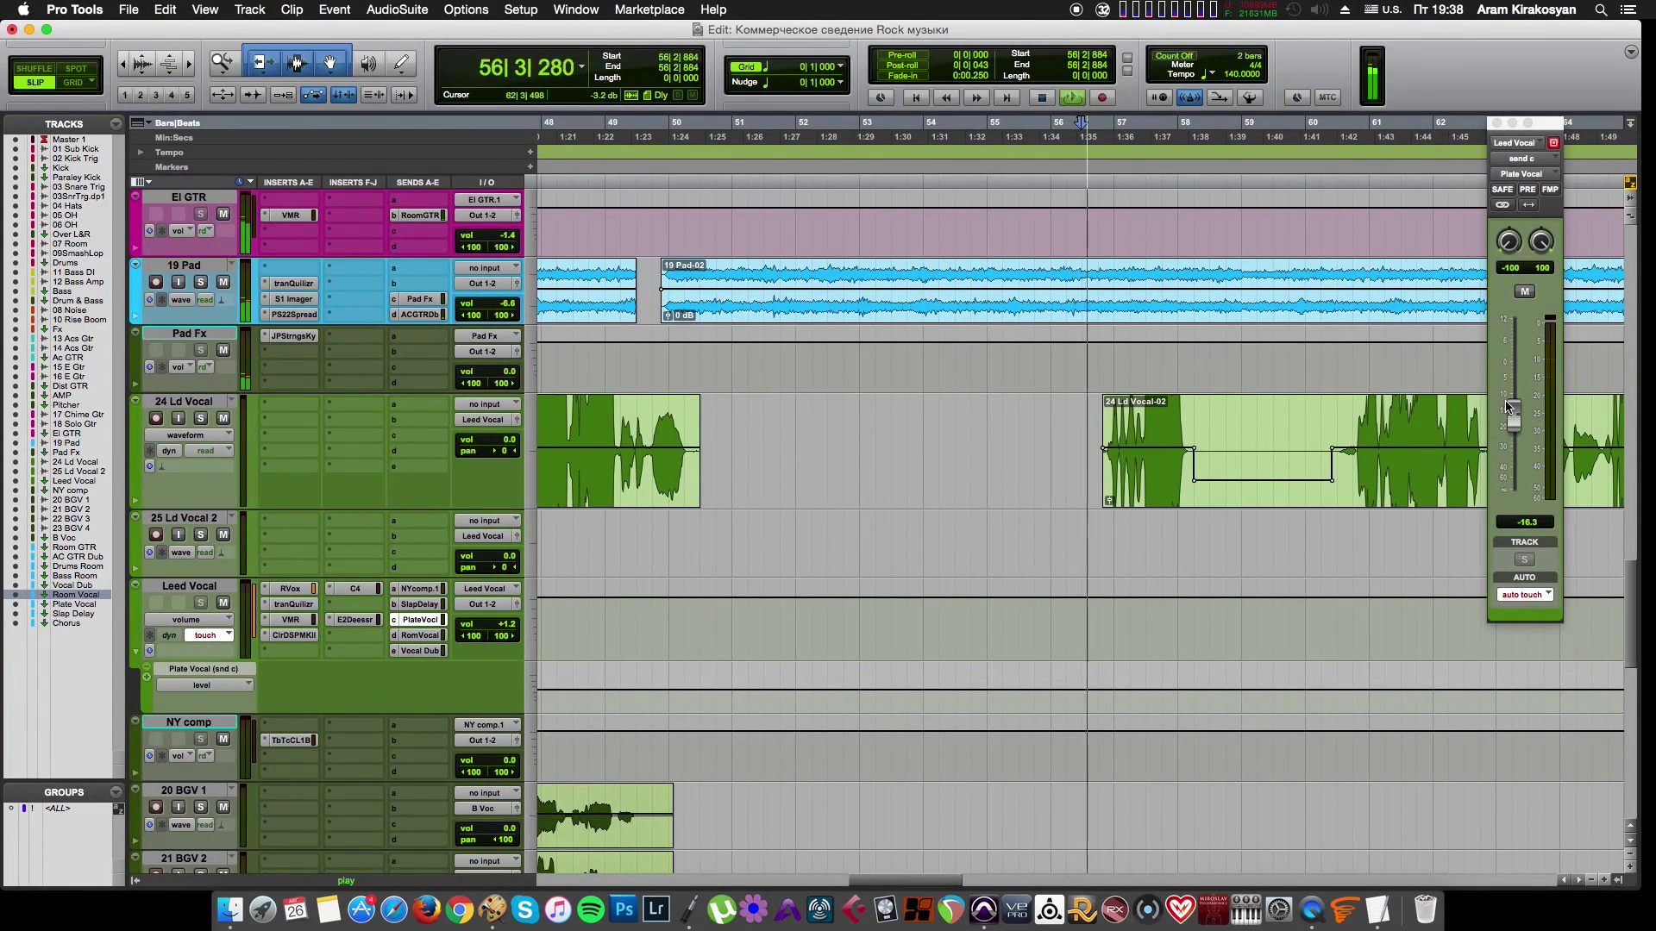
pyautogui.moveTo(1516, 428)
pyautogui.mouseDown()
pyautogui.moveTo(1516, 390)
pyautogui.moveTo(1521, 422)
pyautogui.mouseUp()
pyautogui.press('r')
pyautogui.press('r')
pyautogui.press('r')
pyautogui.press('r')
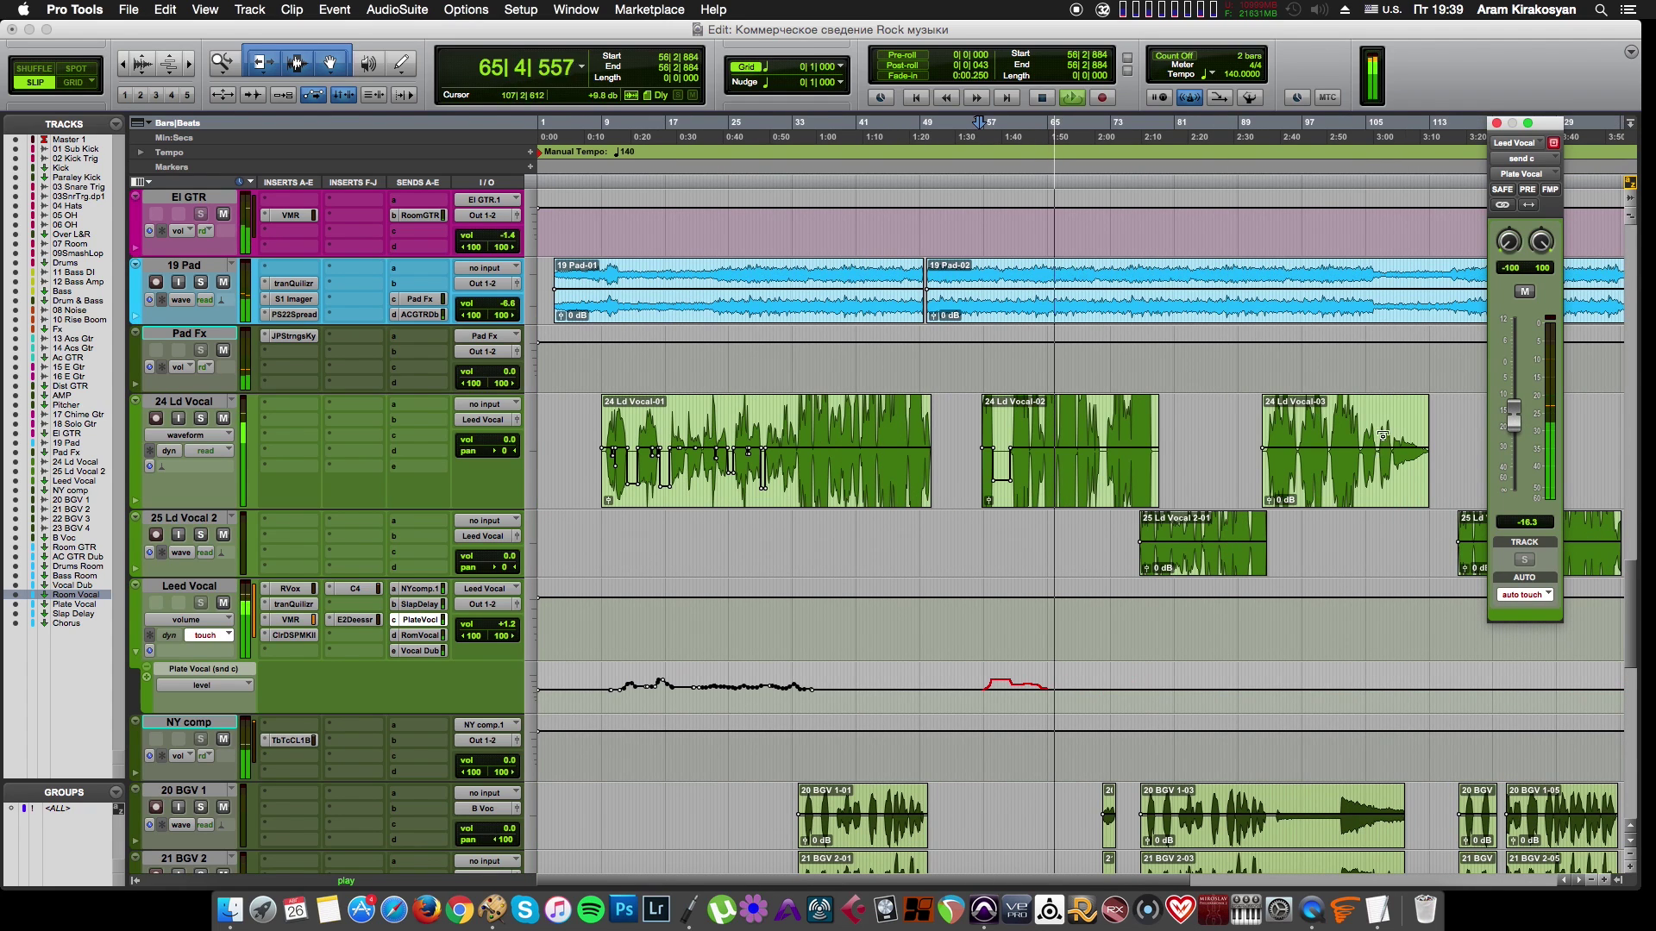
pyautogui.press('space')
# Step: Play from bar 103 and record touch automation raising the Plate Vocal send level over the end of the 24 Ld Vocal-03 clip
pyautogui.click(929, 183)
pyautogui.press('space')
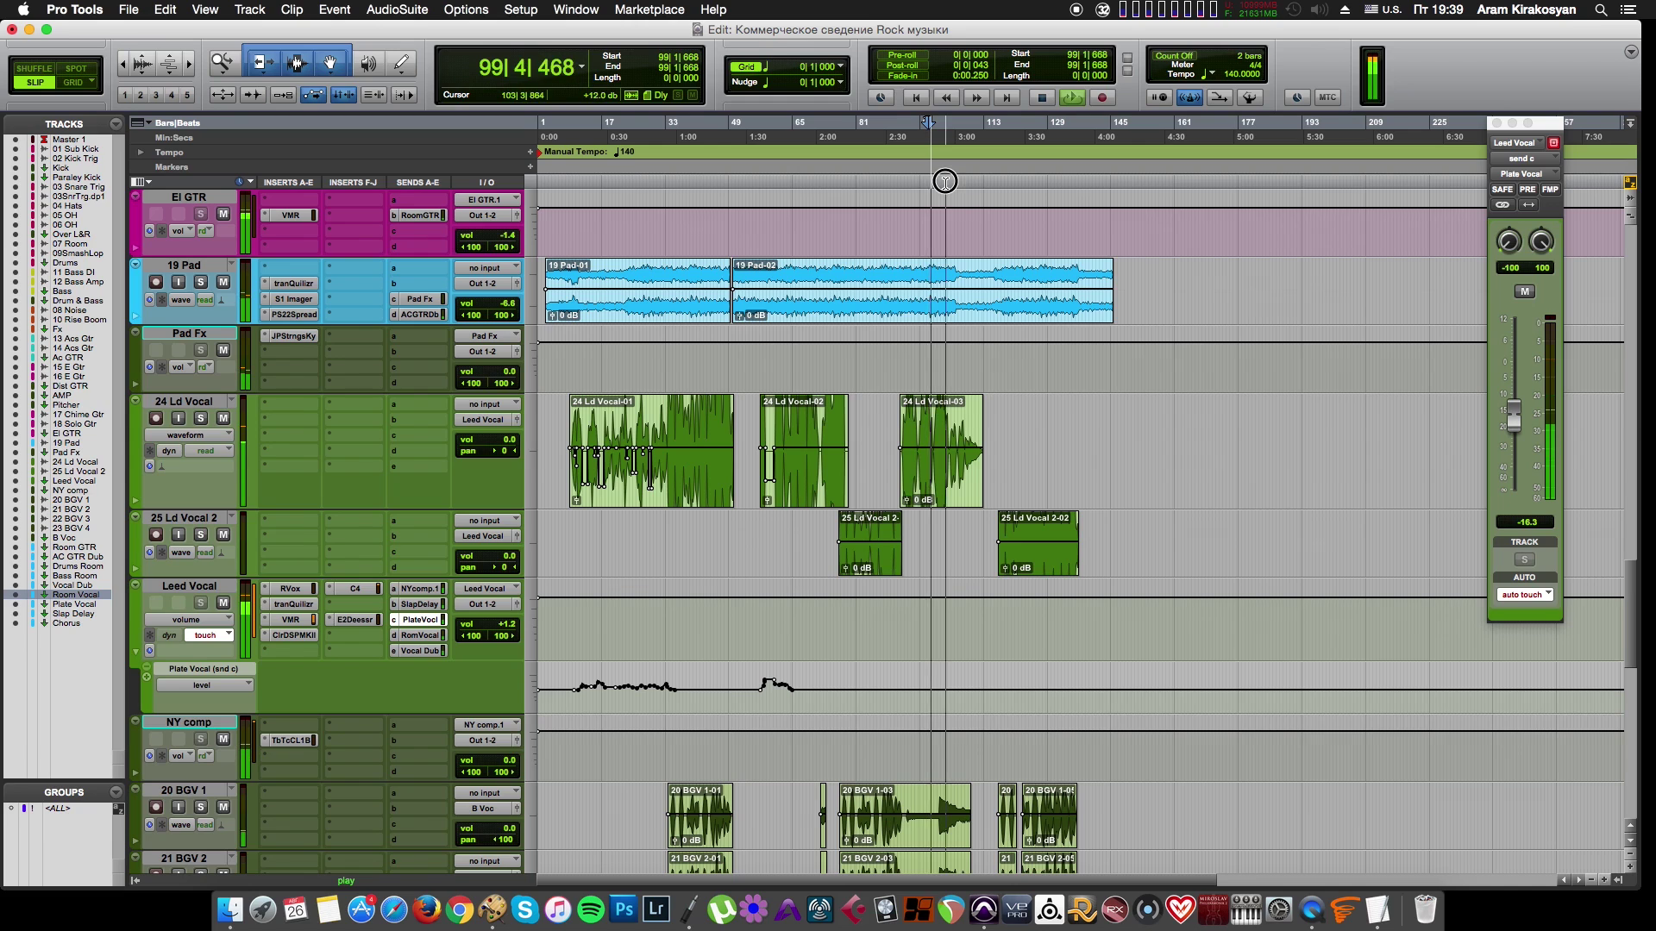
pyautogui.press('t')
pyautogui.press('t')
pyautogui.press('t')
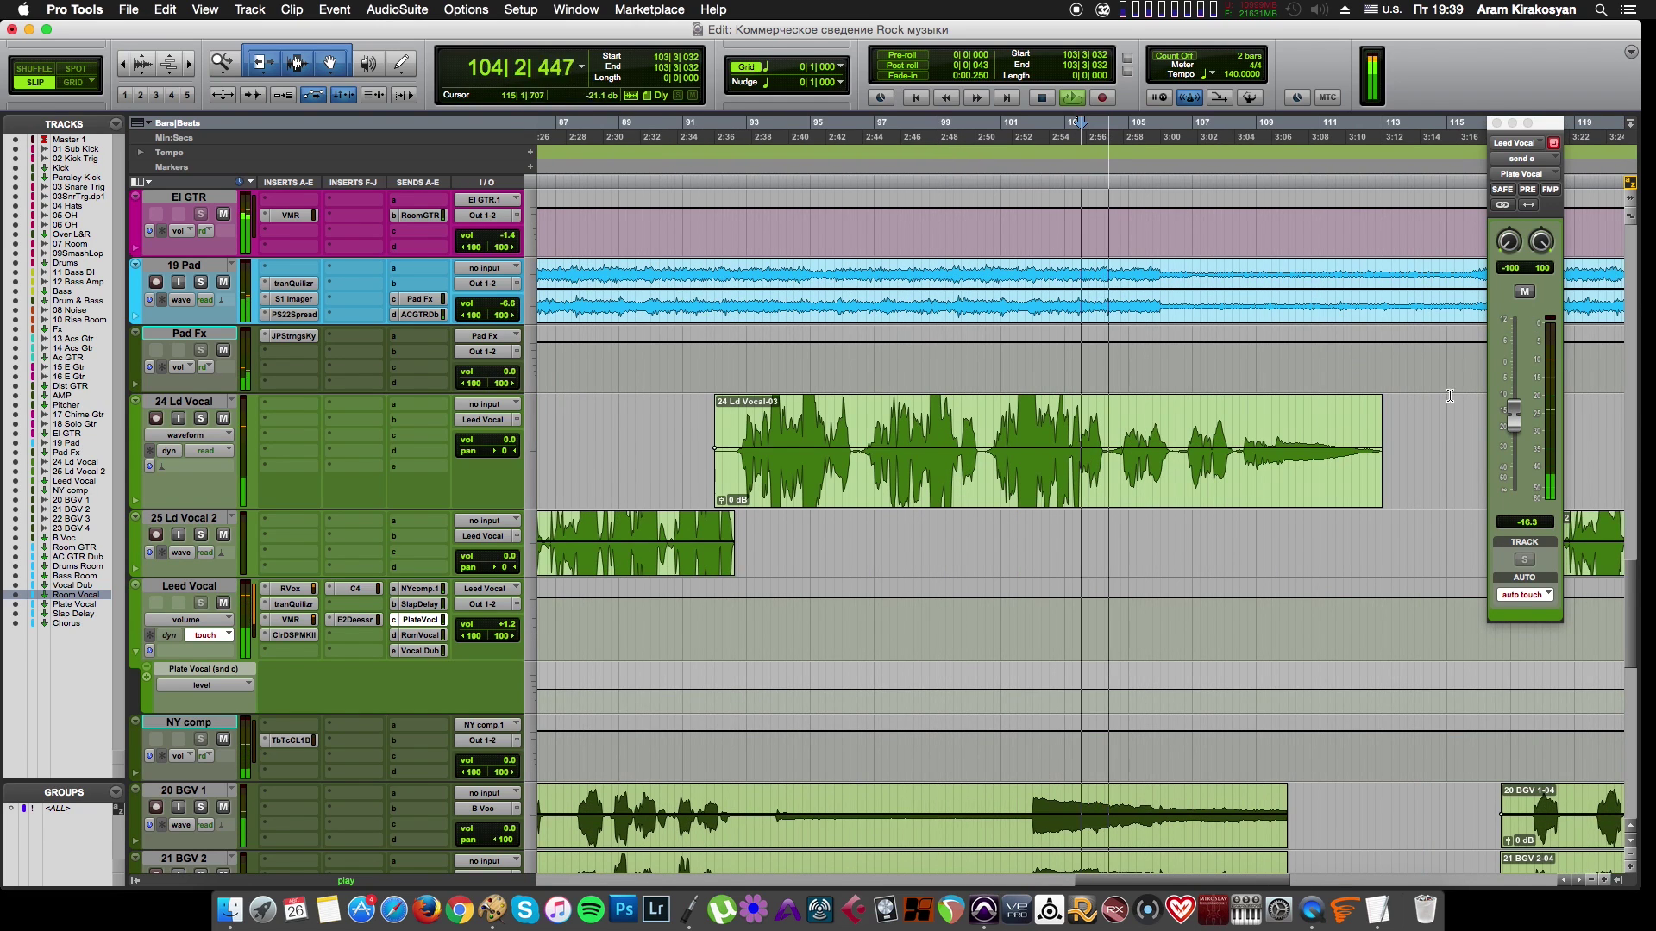
pyautogui.moveTo(1520, 429)
pyautogui.mouseDown()
pyautogui.moveTo(1513, 365)
pyautogui.moveTo(1522, 422)
pyautogui.mouseUp()
pyautogui.press('super+bracketleft')
pyautogui.press('super+bracketleft')
pyautogui.press('super+bracketleft')
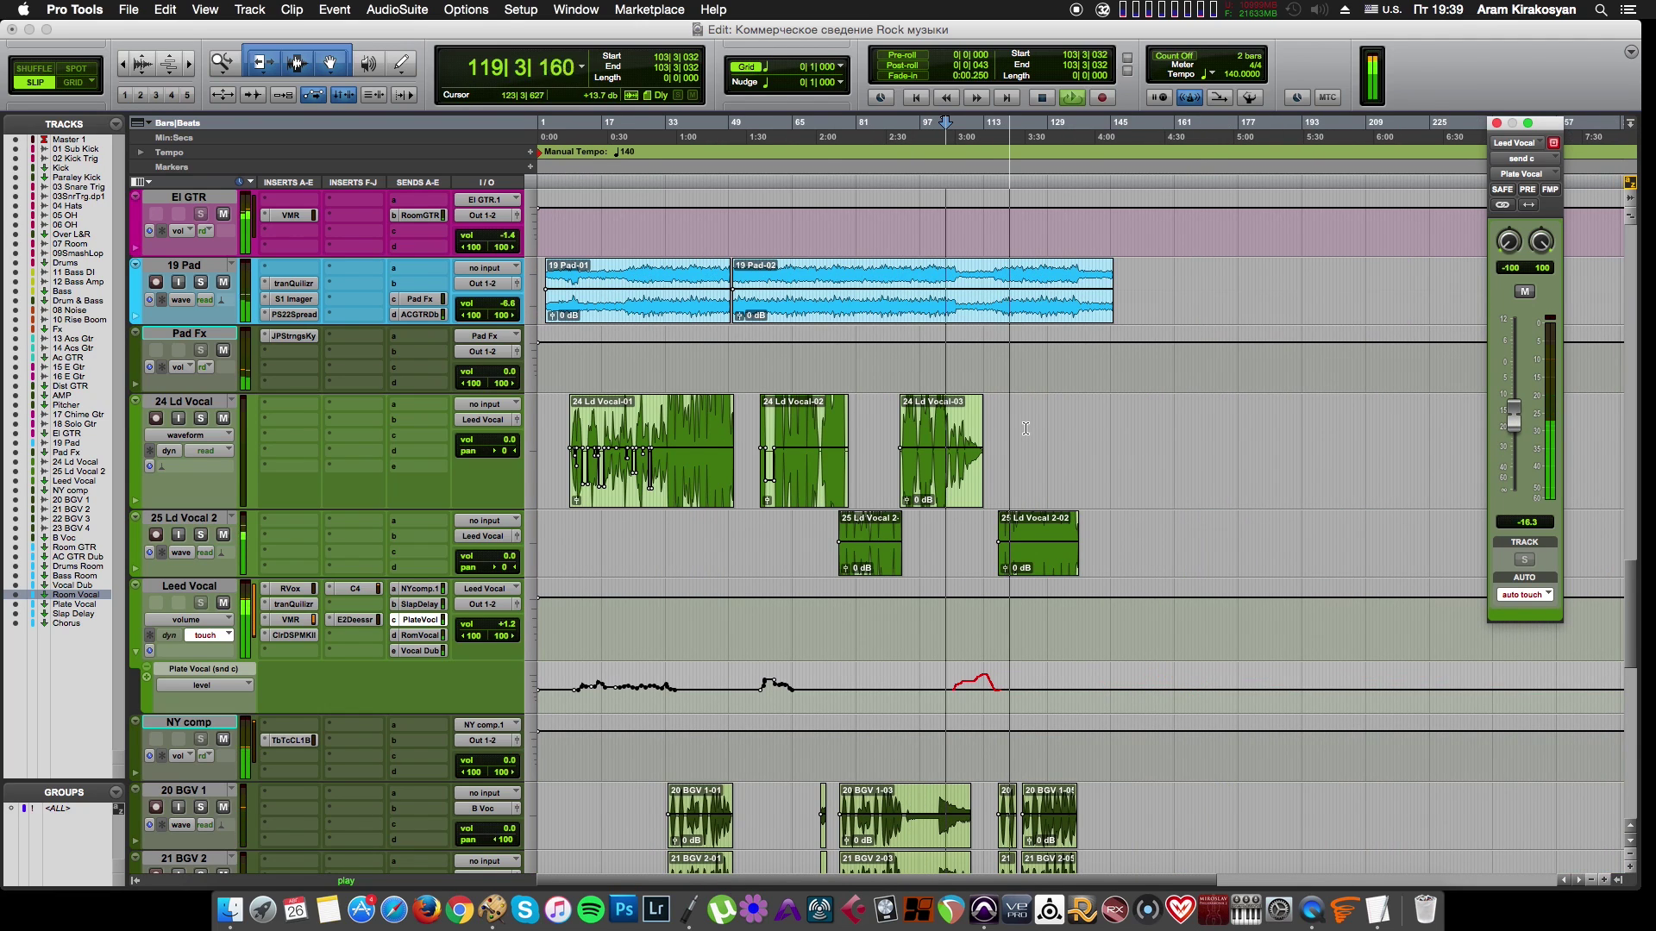
pyautogui.press('space')
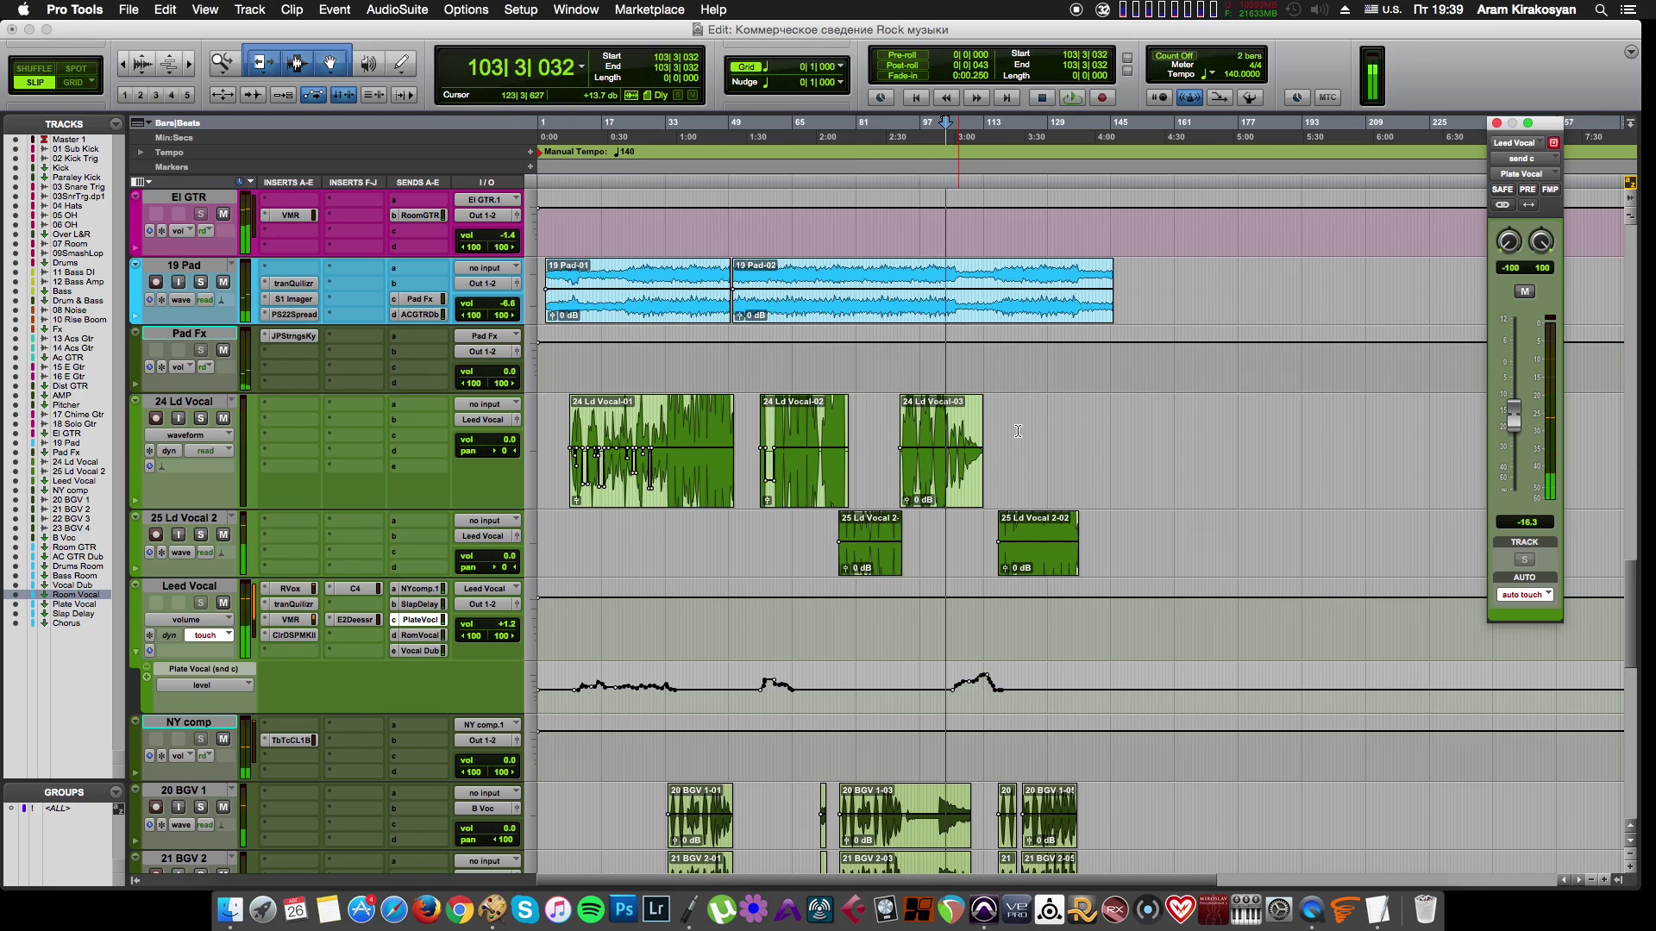
# Step: Show the Sends F-J column and set the Leed Vocal track's automation mode to read
pyautogui.click(140, 182)
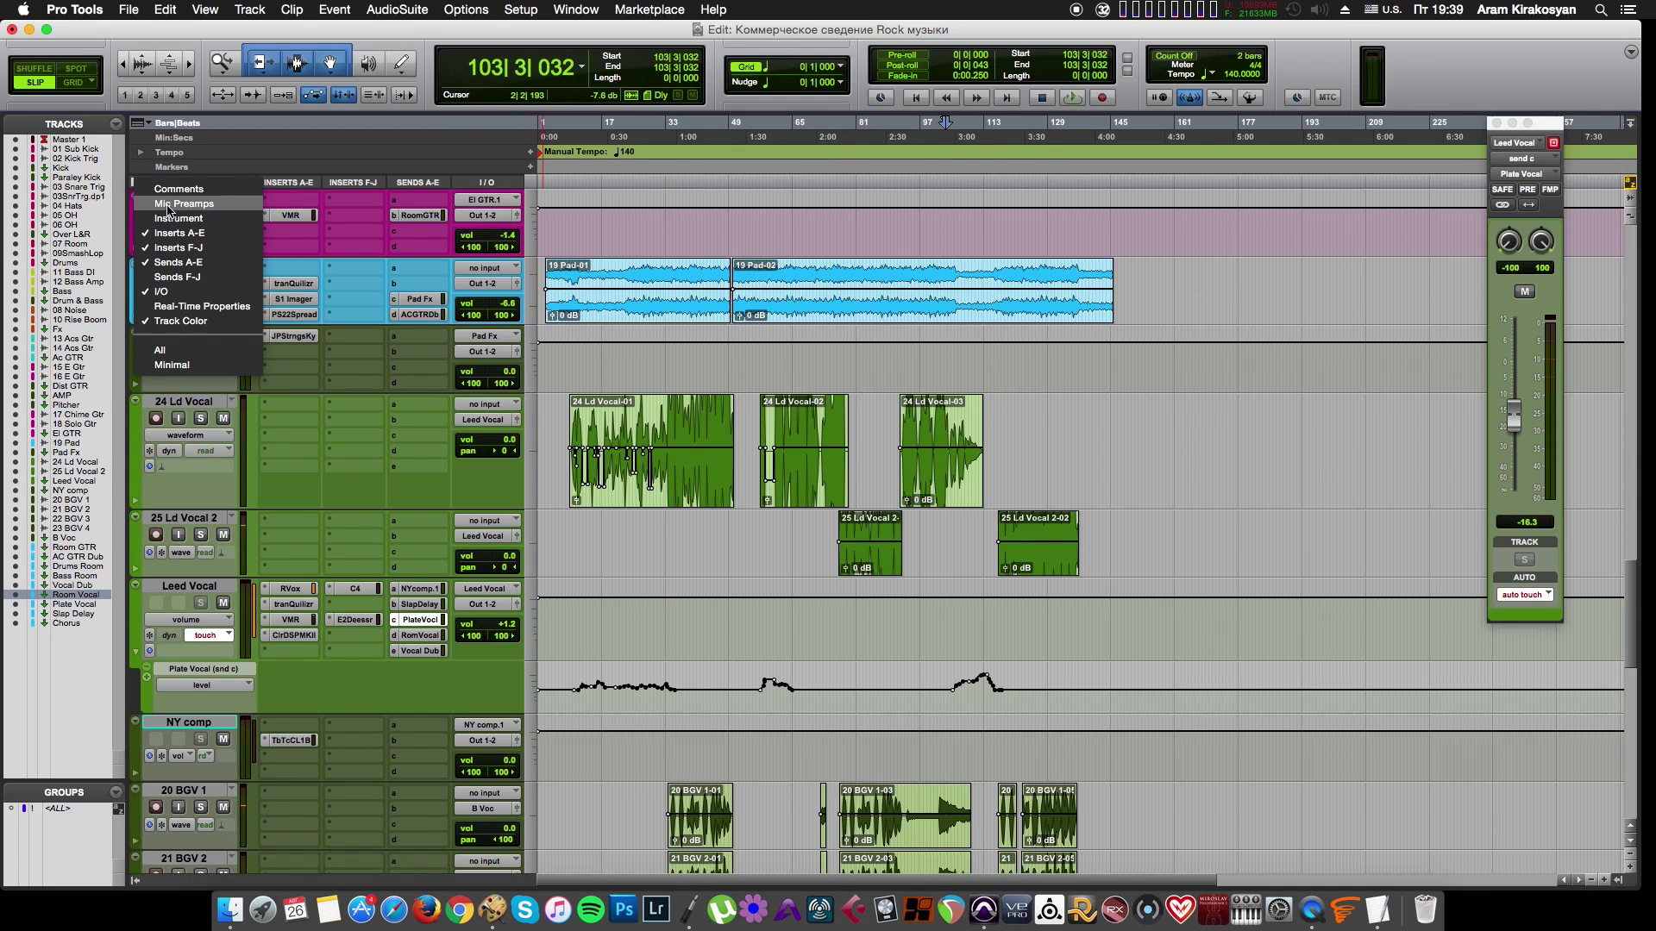
pyautogui.click(205, 277)
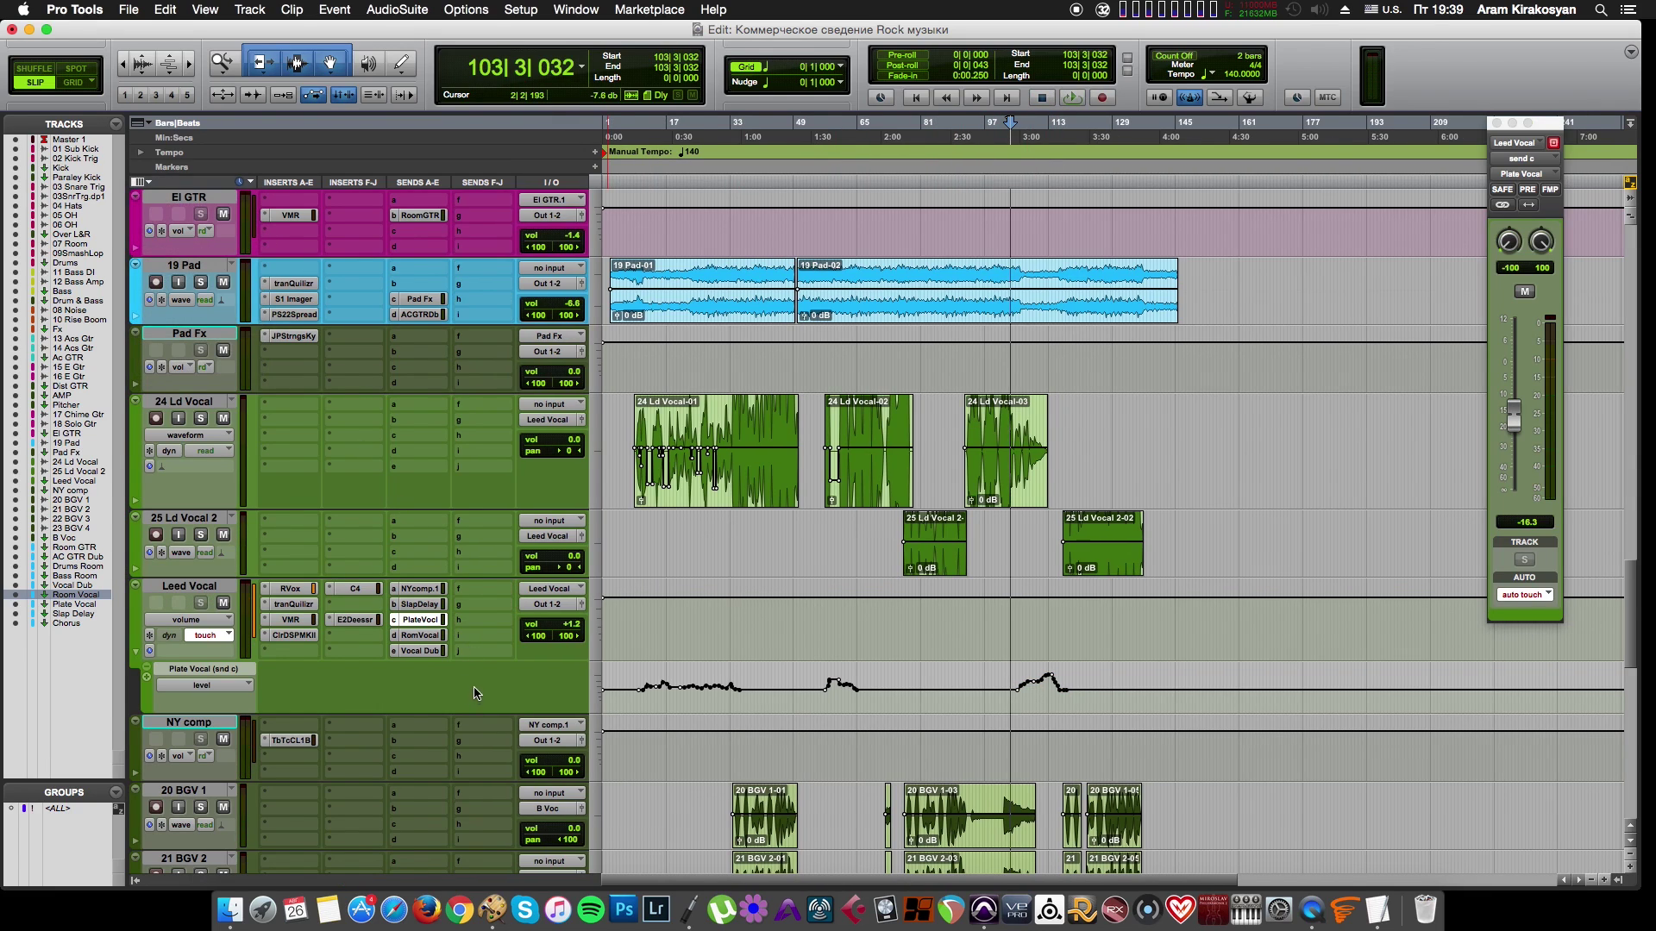
pyautogui.click(185, 586)
pyautogui.click(205, 635)
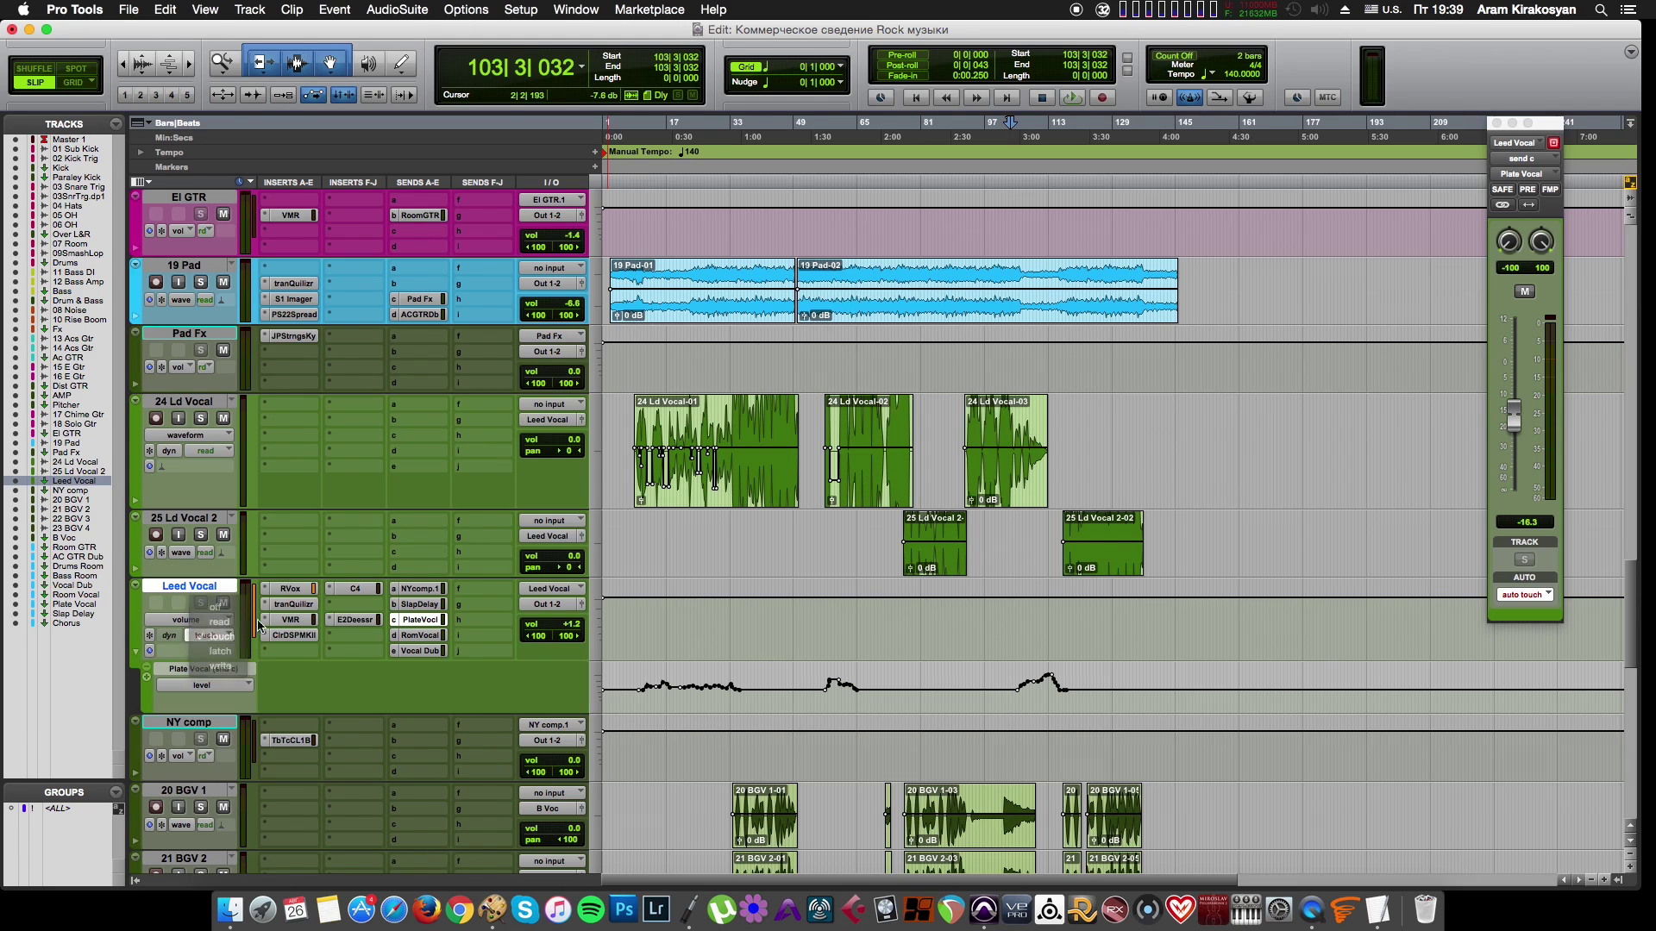
pyautogui.click(205, 621)
# Step: Assign the Leed Vocal track's send f to a new stereo aux input track named Delay
pyautogui.click(483, 598)
pyautogui.click(509, 620)
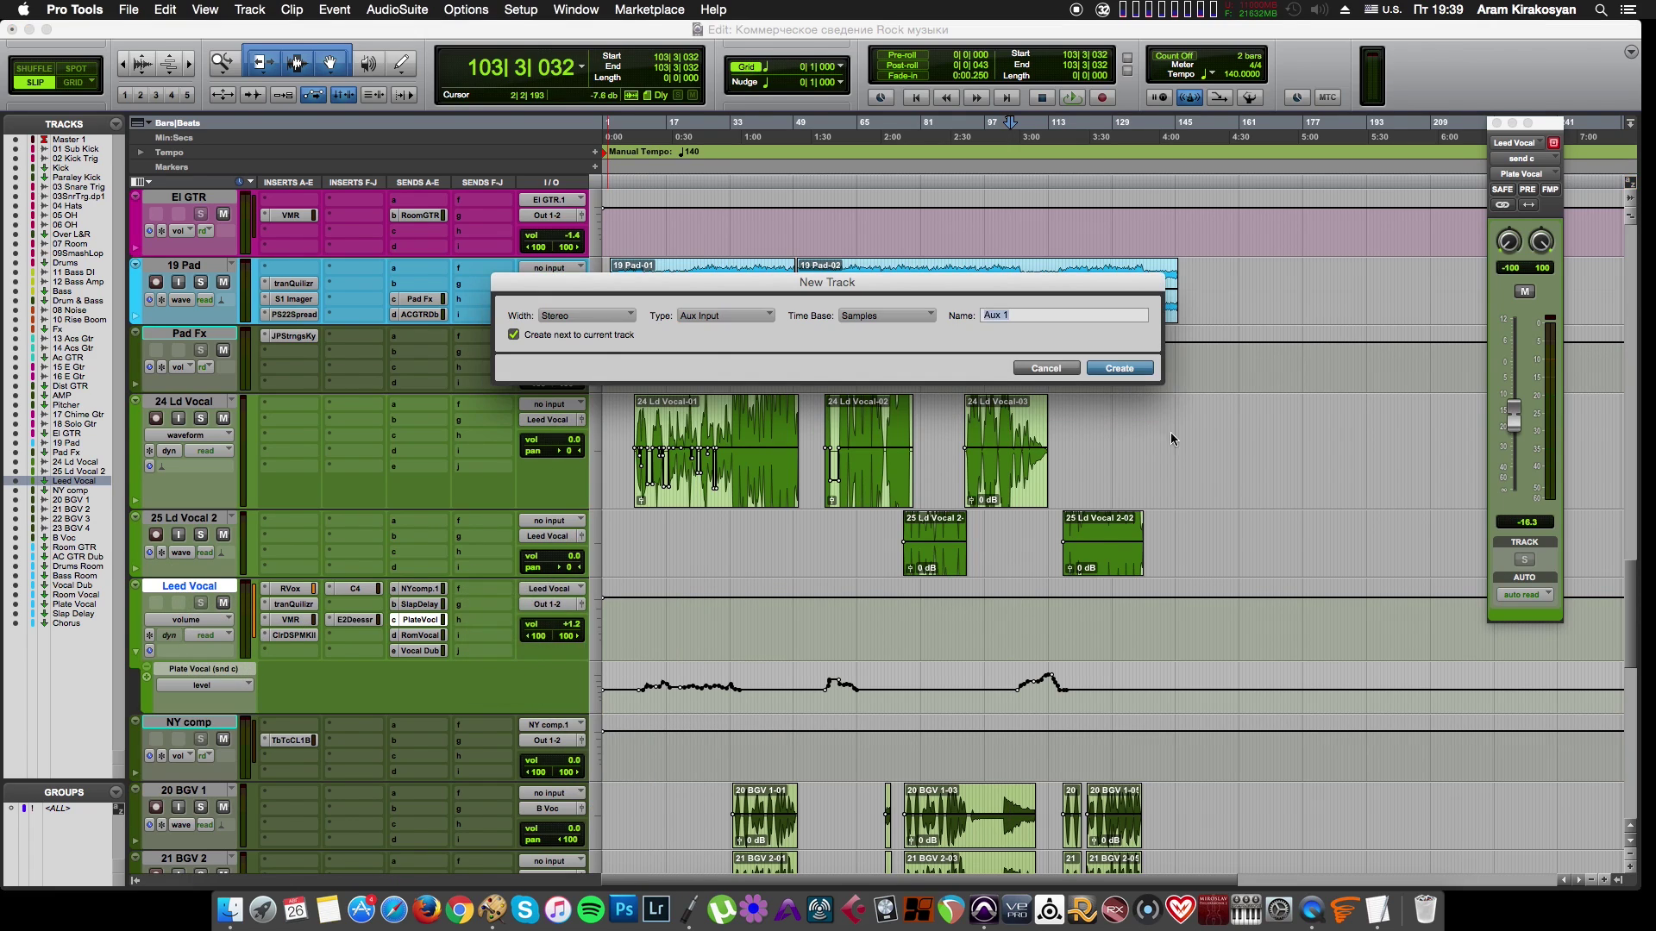
pyautogui.write('Delay')
pyautogui.press('Return')
# Step: Insert the SoundToys EchoBoy (stereo) plug-in on the Delay track
pyautogui.click(199, 724)
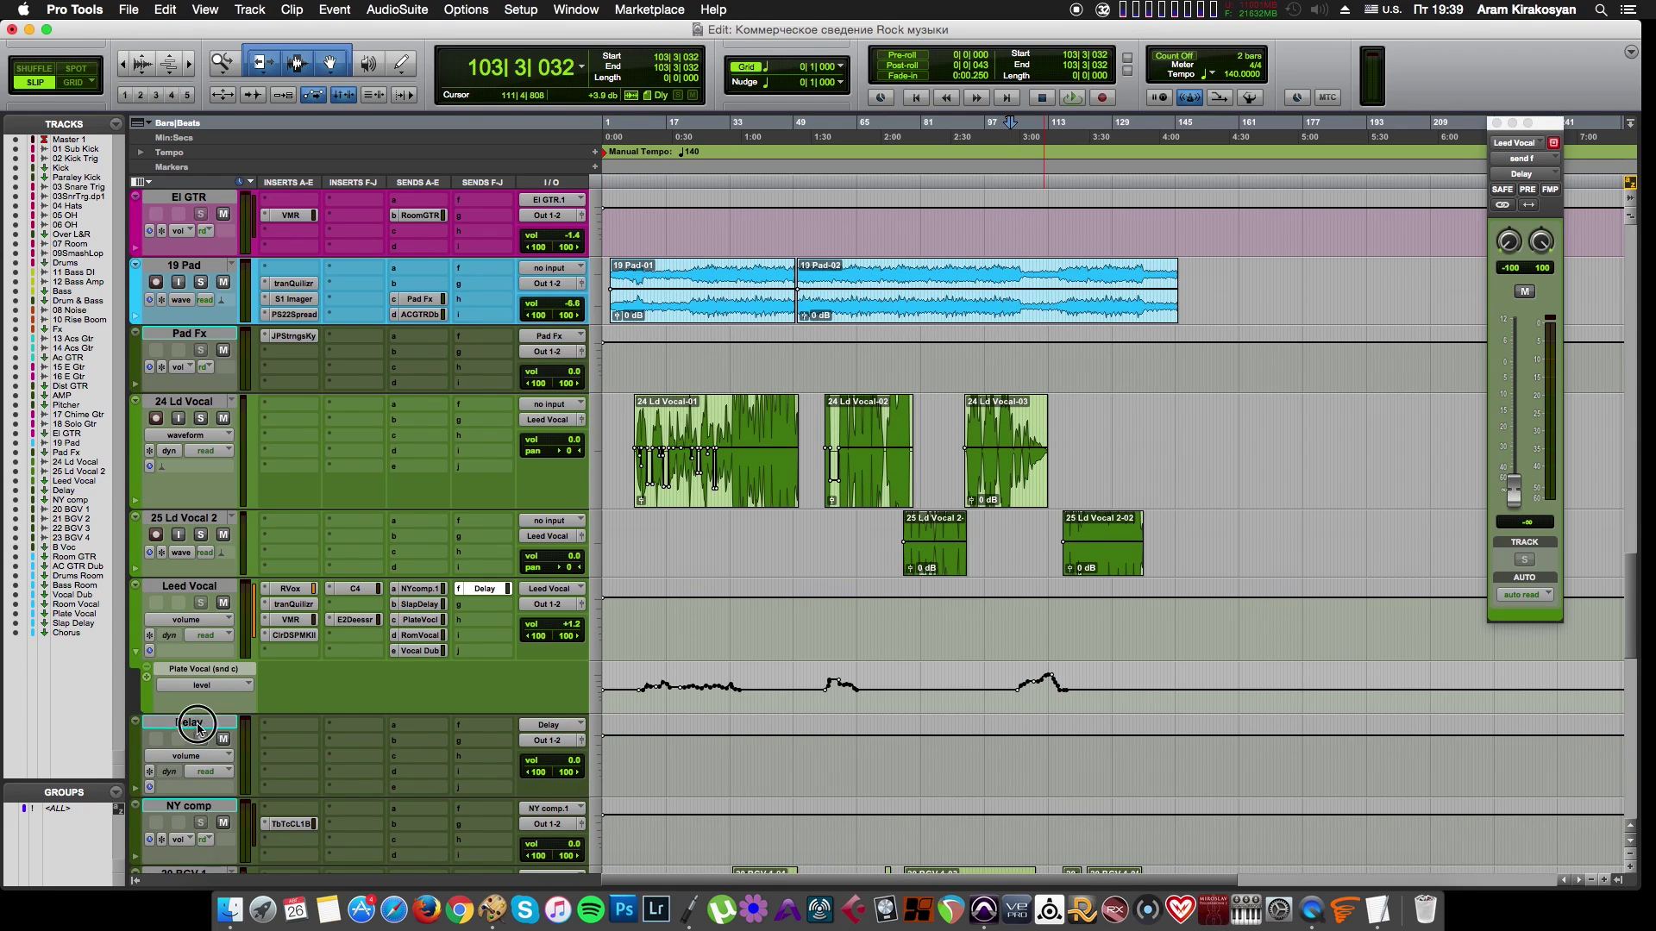
pyautogui.click(310, 728)
pyautogui.moveTo(370, 820)
pyautogui.moveTo(508, 750)
pyautogui.moveTo(517, 853)
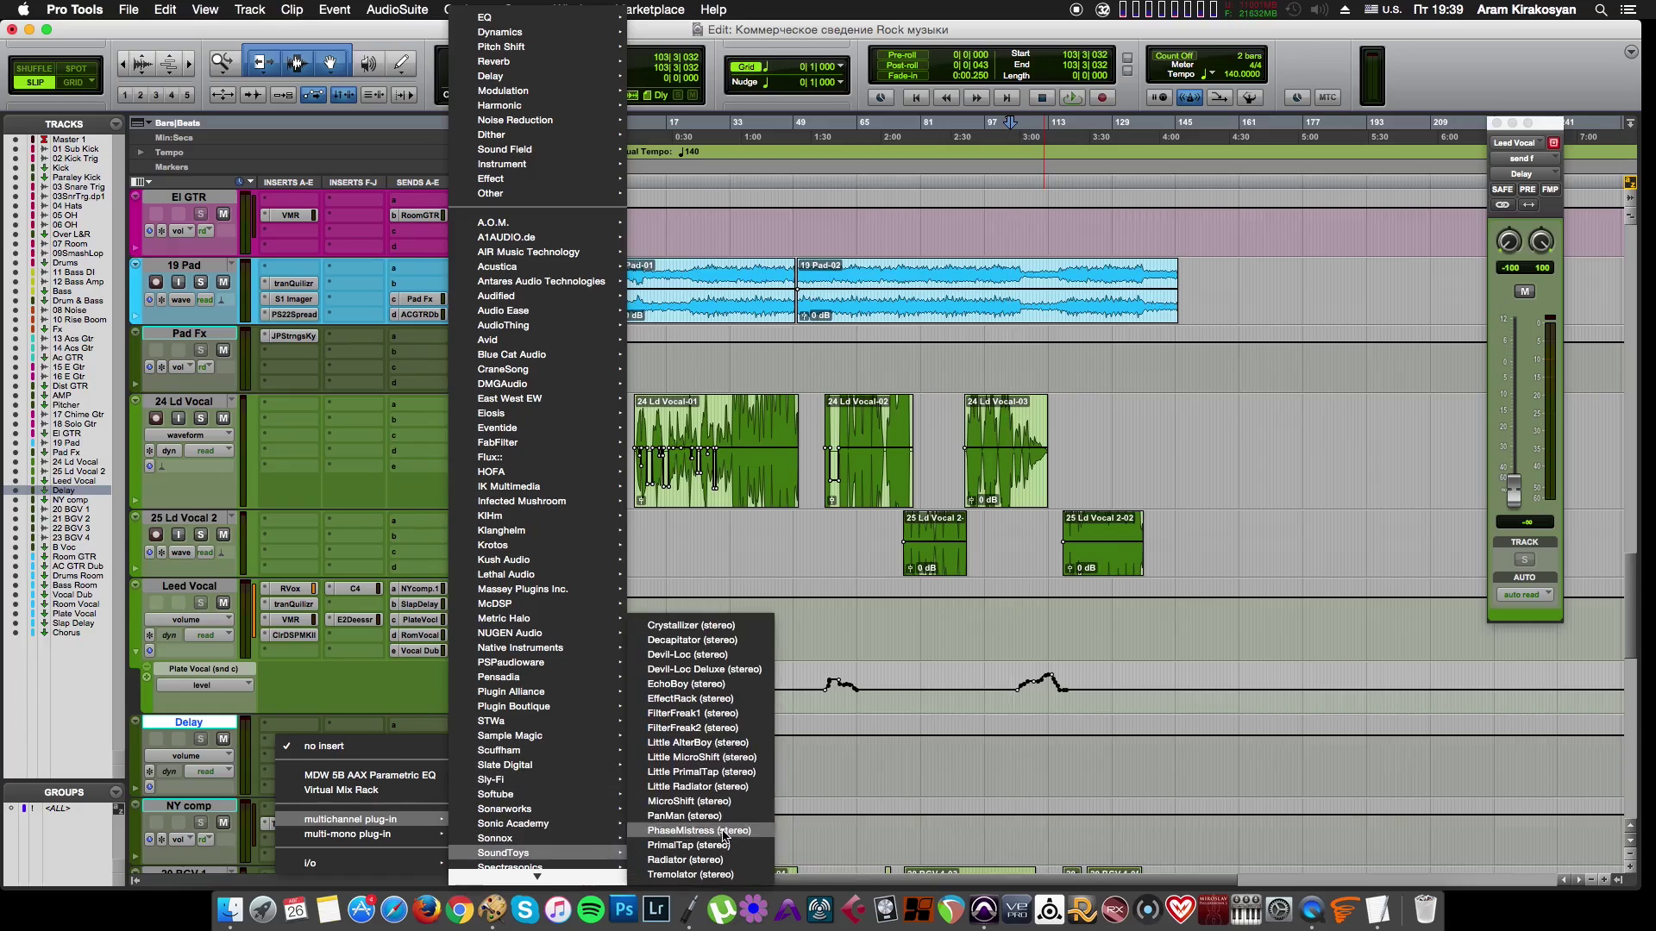
pyautogui.click(685, 684)
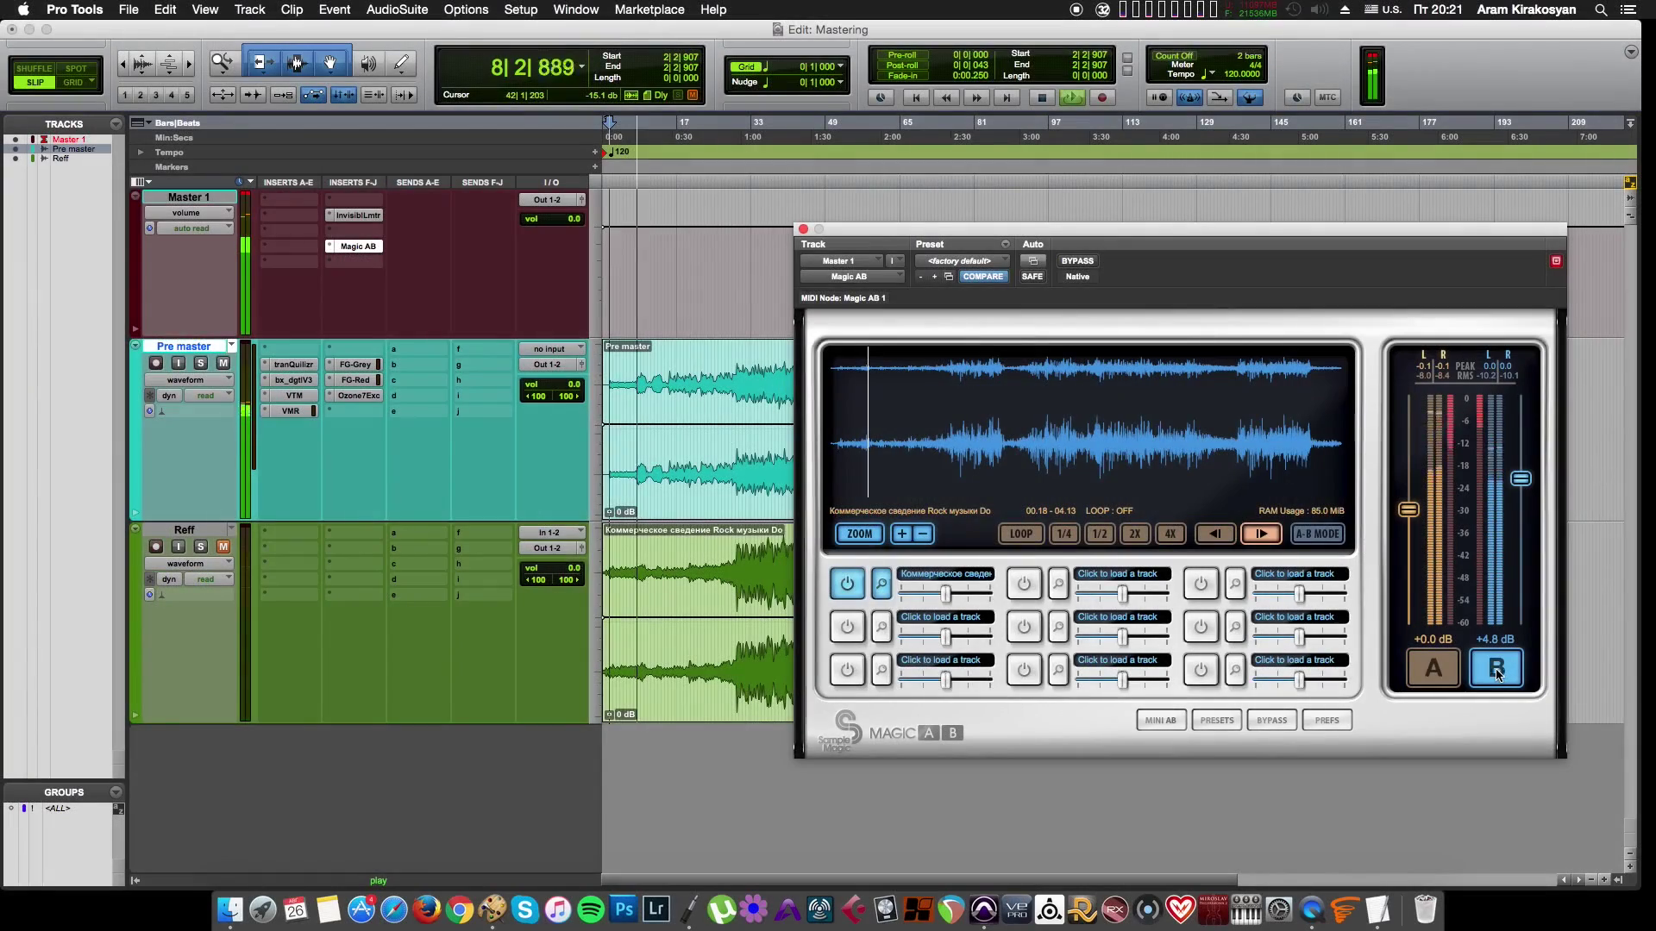
# Step: Switch Magic AB from reference B to master A during playback in the Mastering session
pyautogui.click(1449, 682)
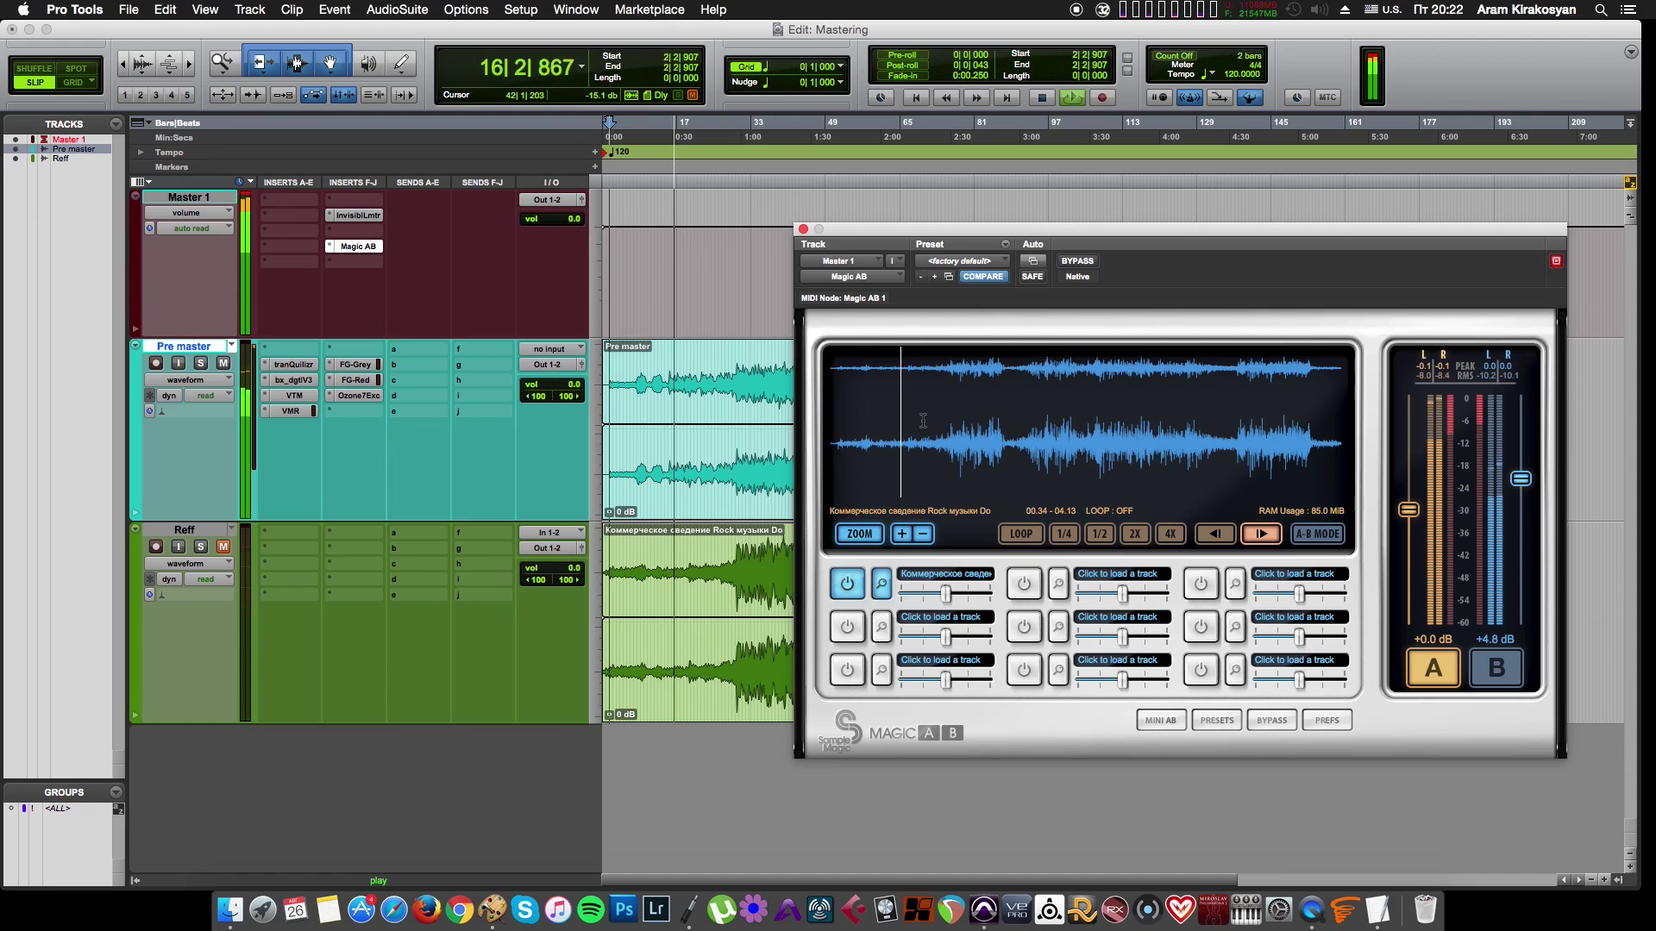
# Step: Raise the reference B level in Magic AB to +5.4 dB while listening to it, and switch back to master A
pyautogui.click(1495, 678)
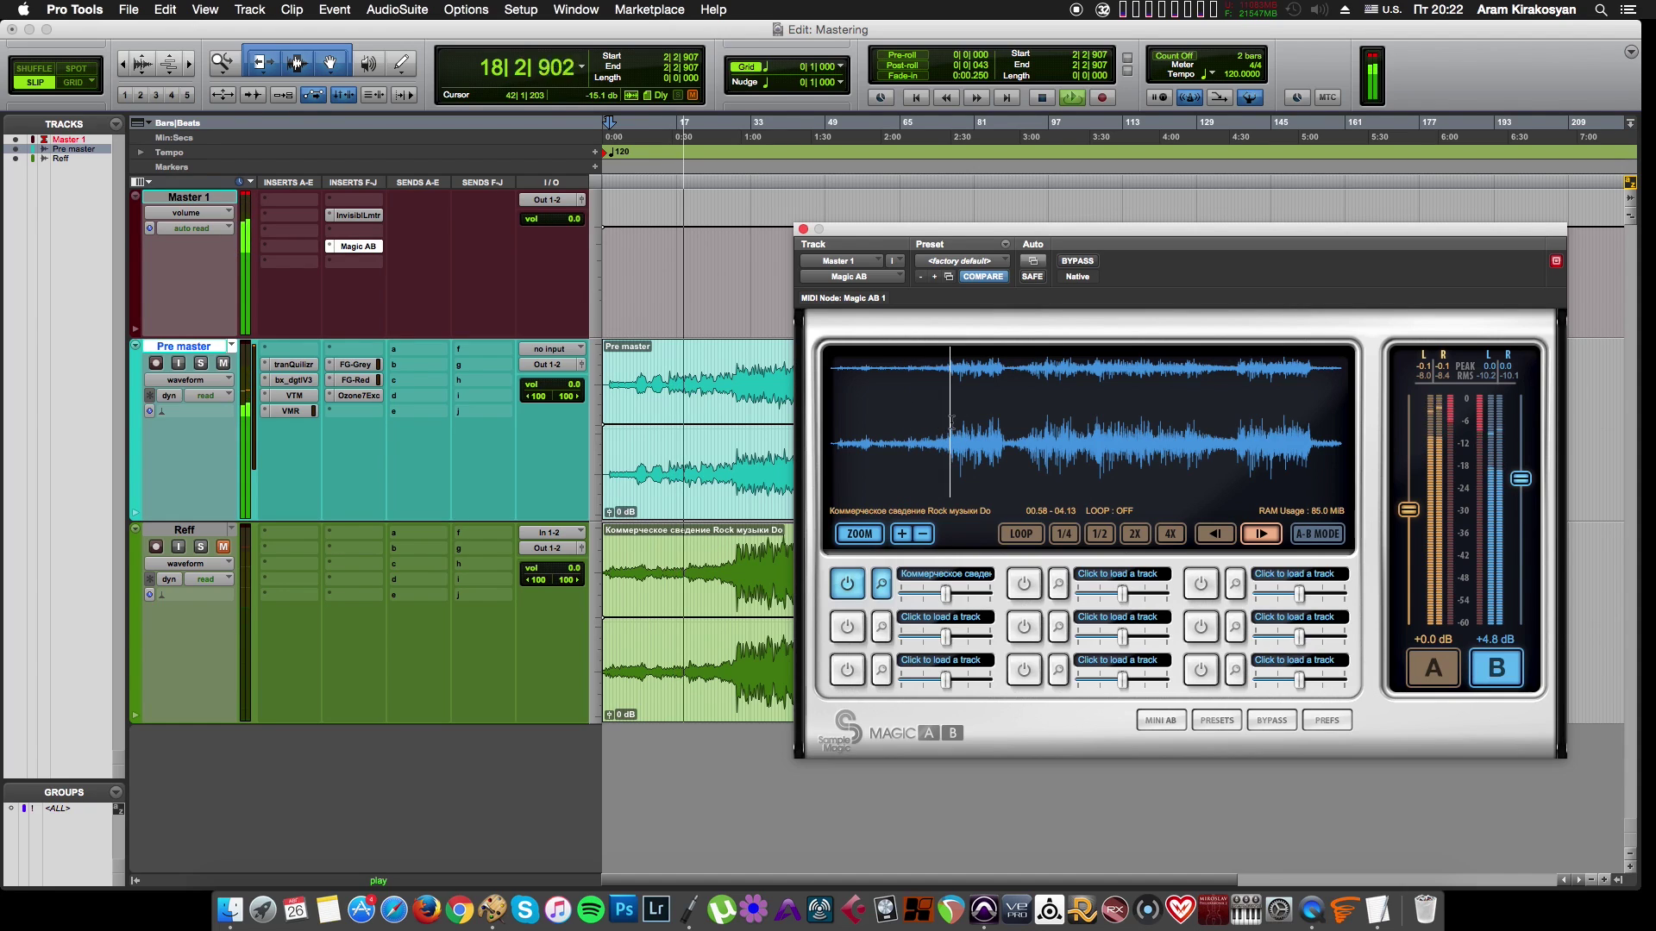
pyautogui.moveTo(1520, 478); pyautogui.dragTo(1523, 473)
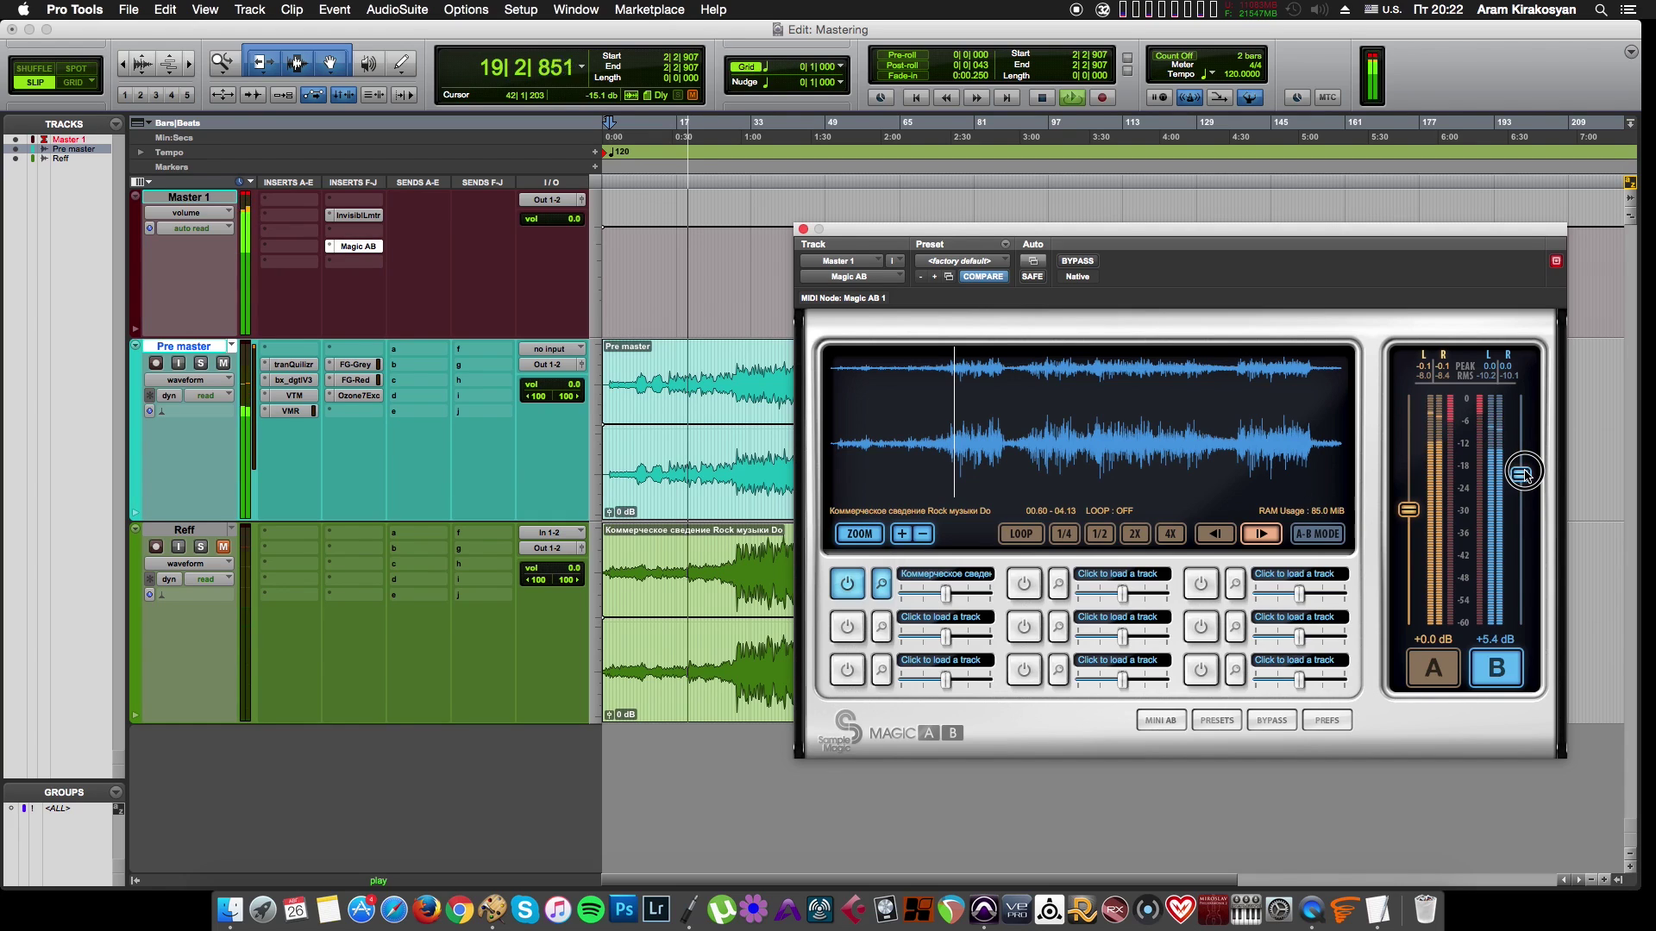
pyautogui.click(1429, 677)
# Step: Place the edit cursor near bar 28 on the Pre master track and compare master A with reference B in Magic AB
pyautogui.click(742, 374)
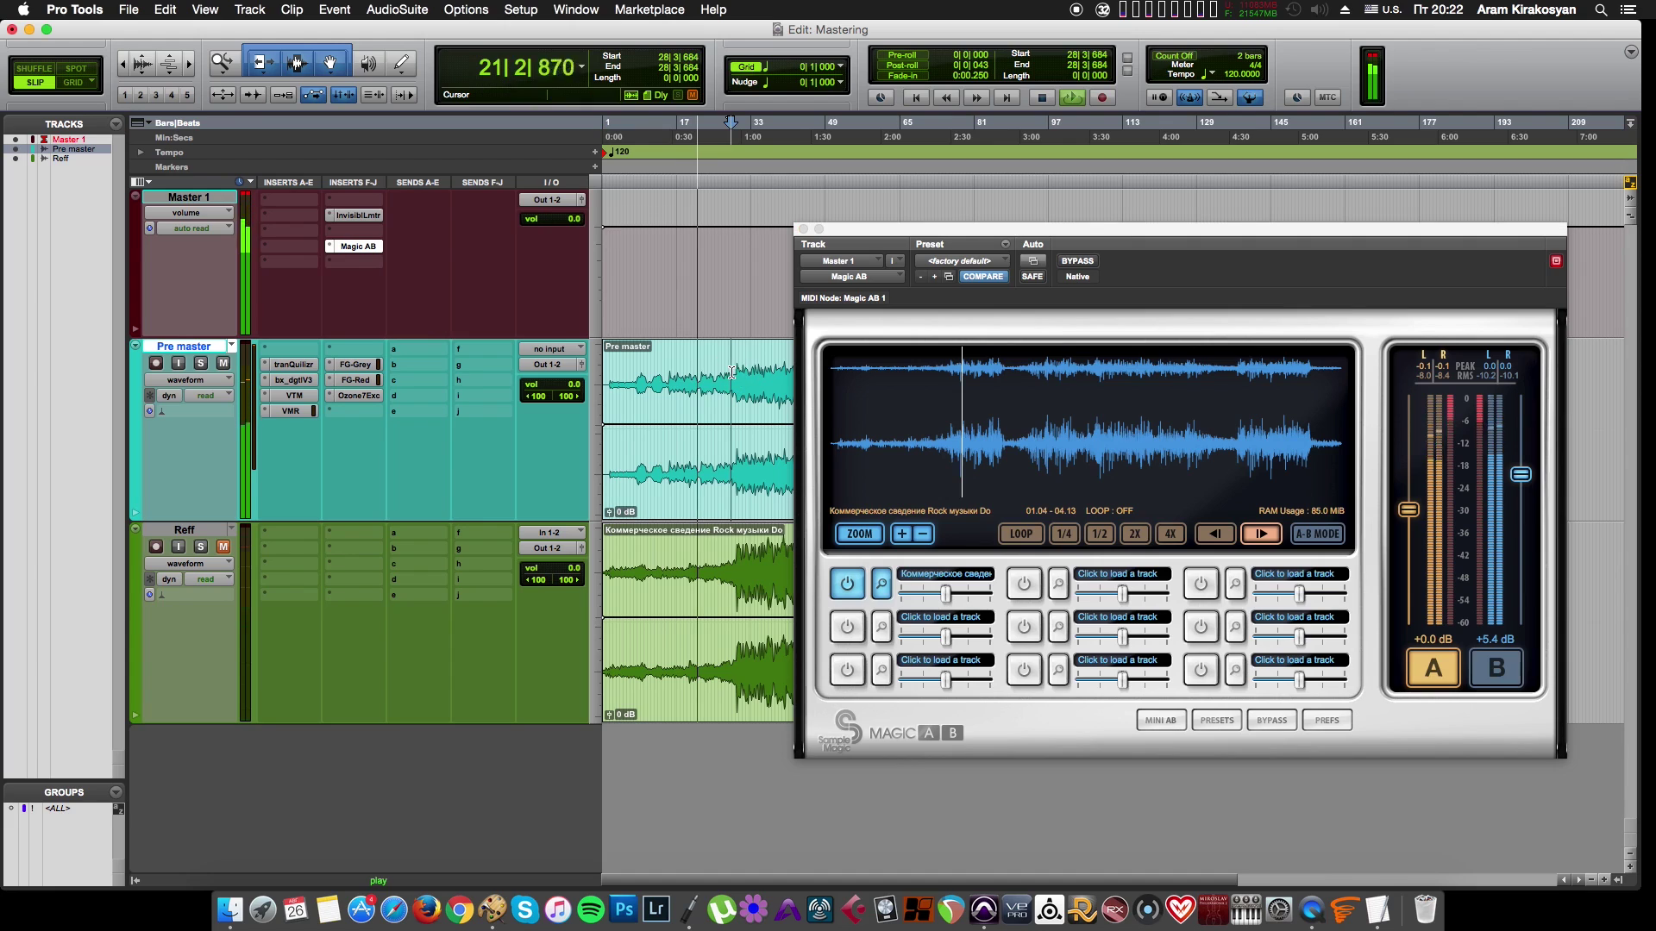
pyautogui.click(733, 378)
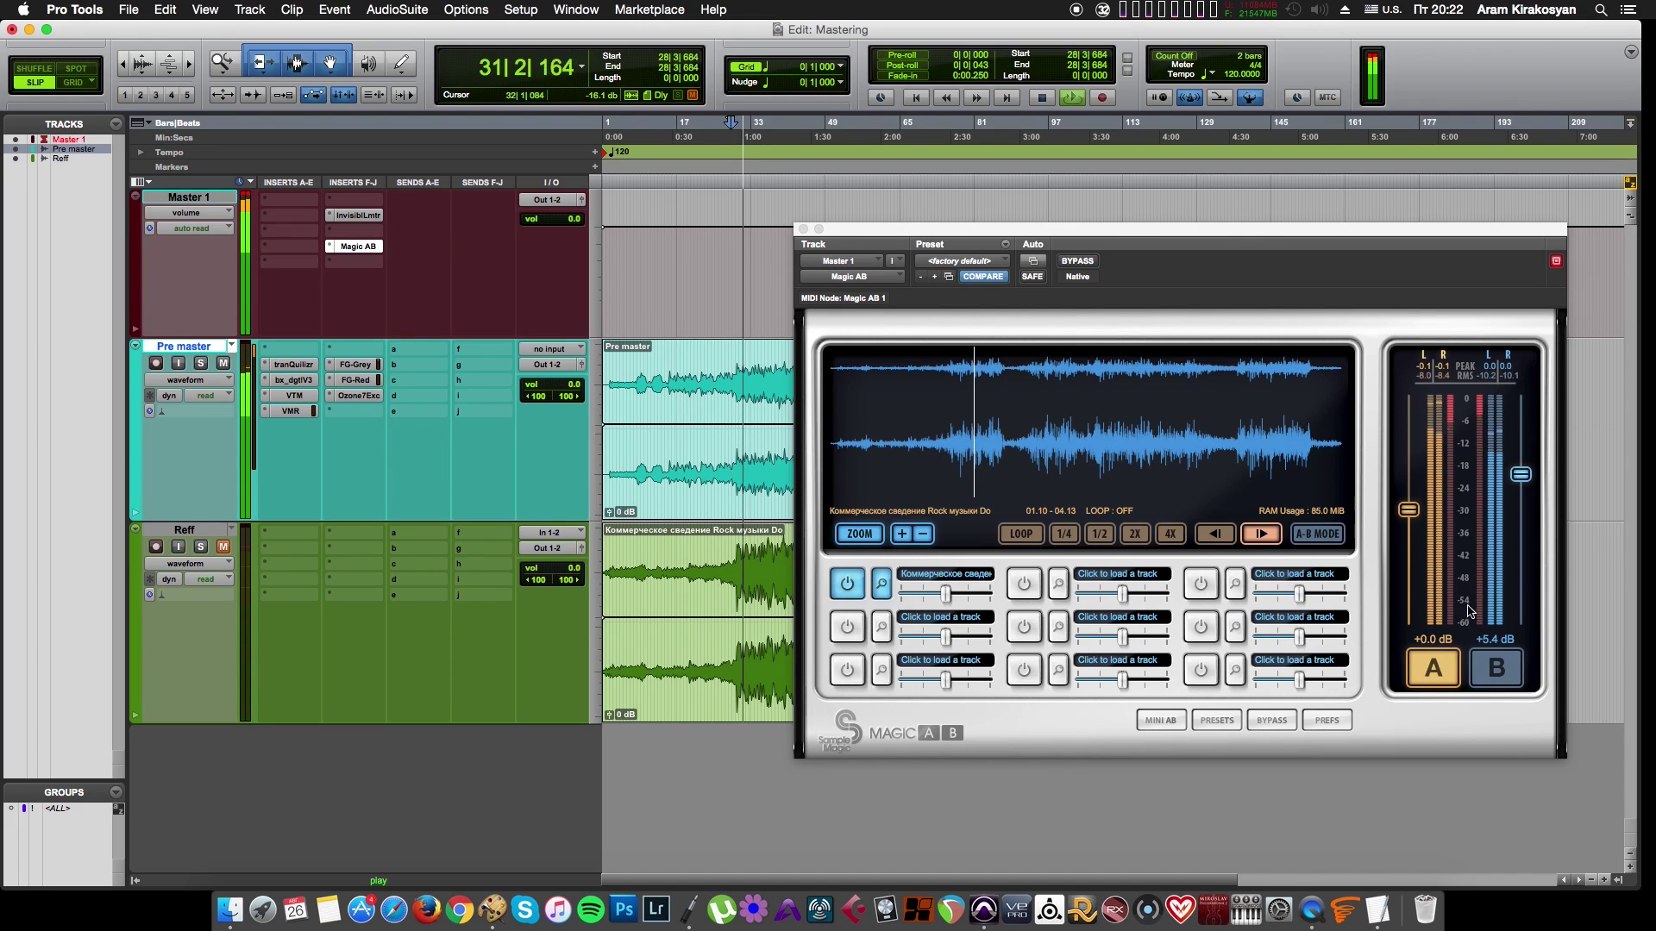
pyautogui.click(1489, 664)
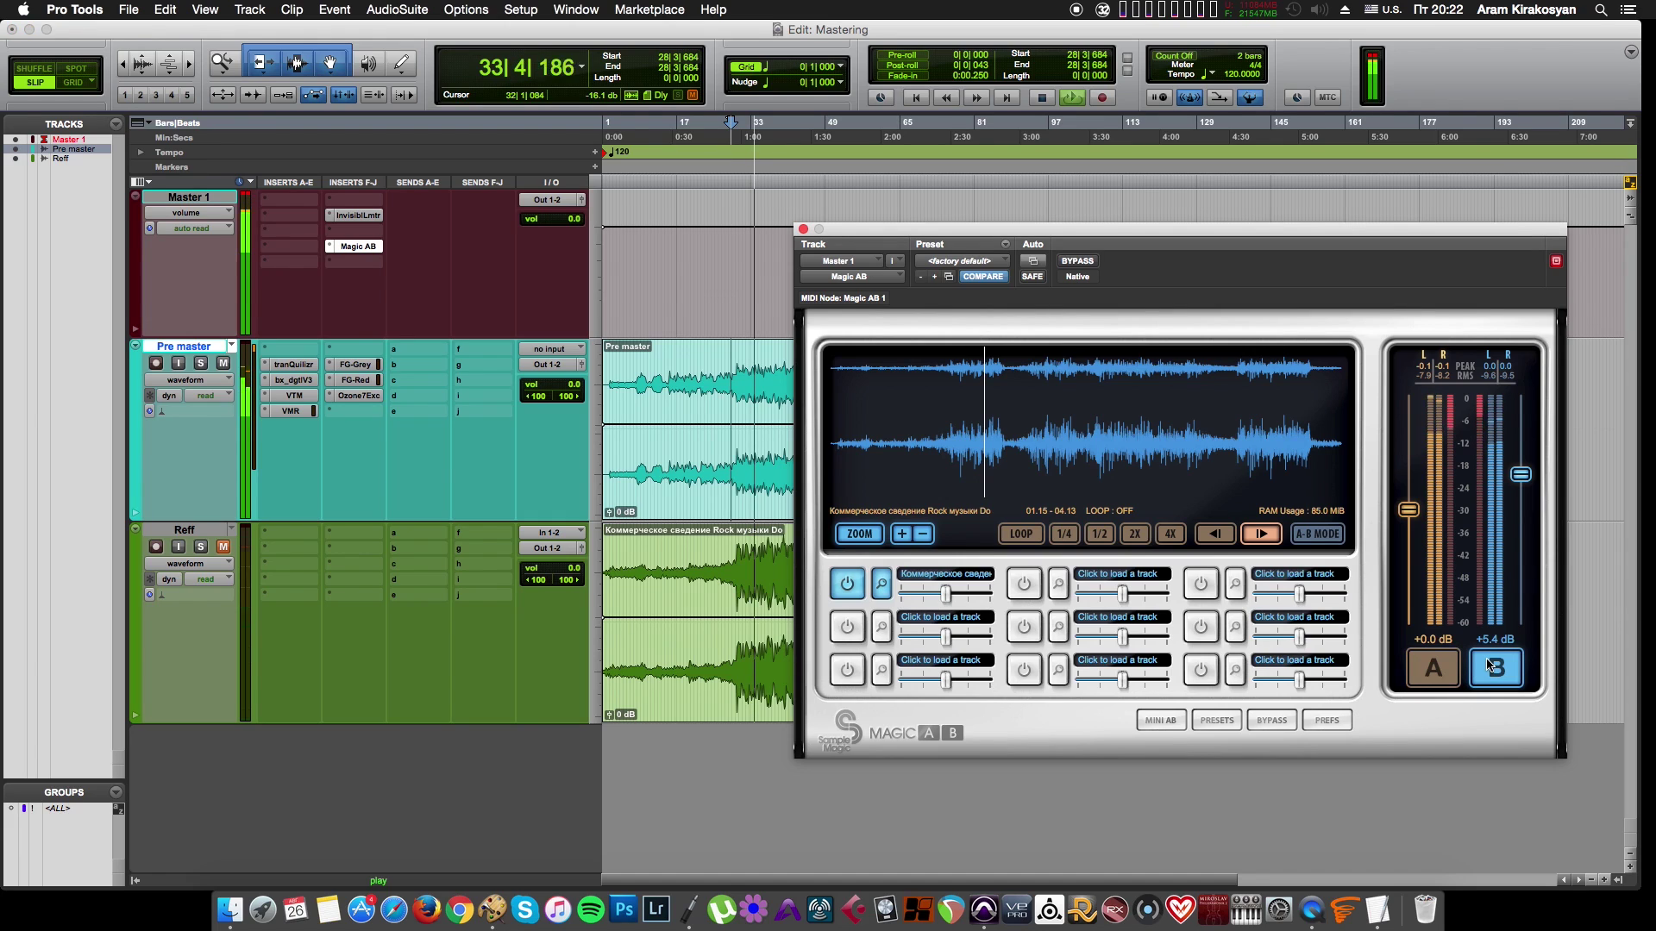
pyautogui.click(1433, 668)
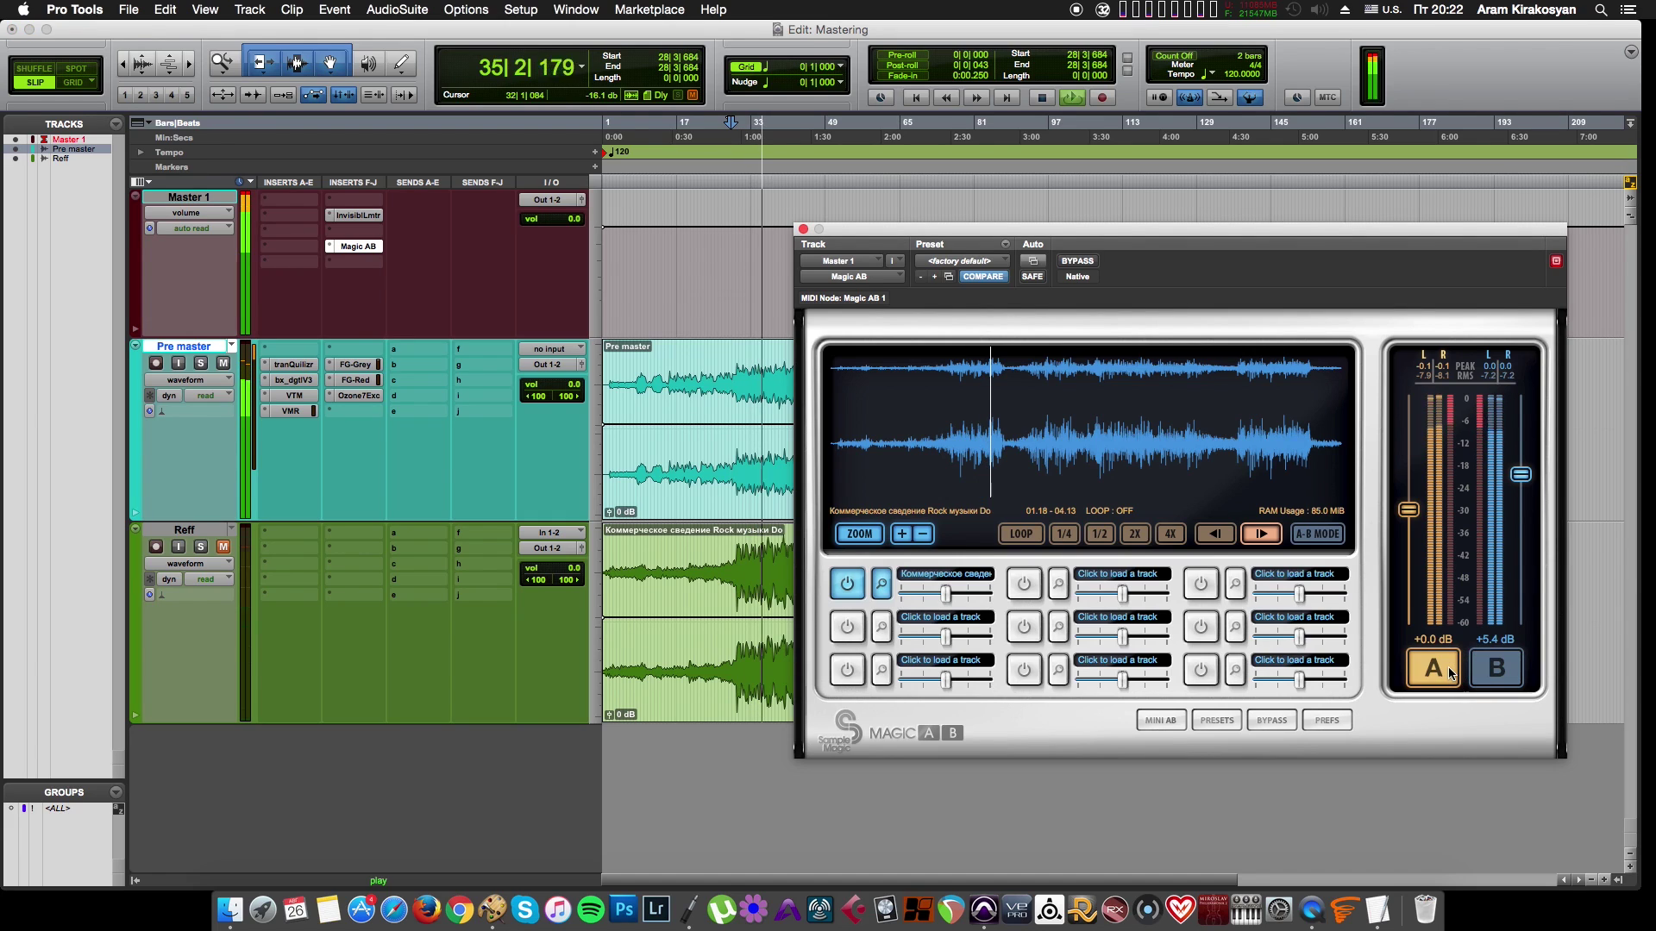
# Step: Close the Magic AB window and bypass the plug-in on the Master 1 track
pyautogui.press('super+w')
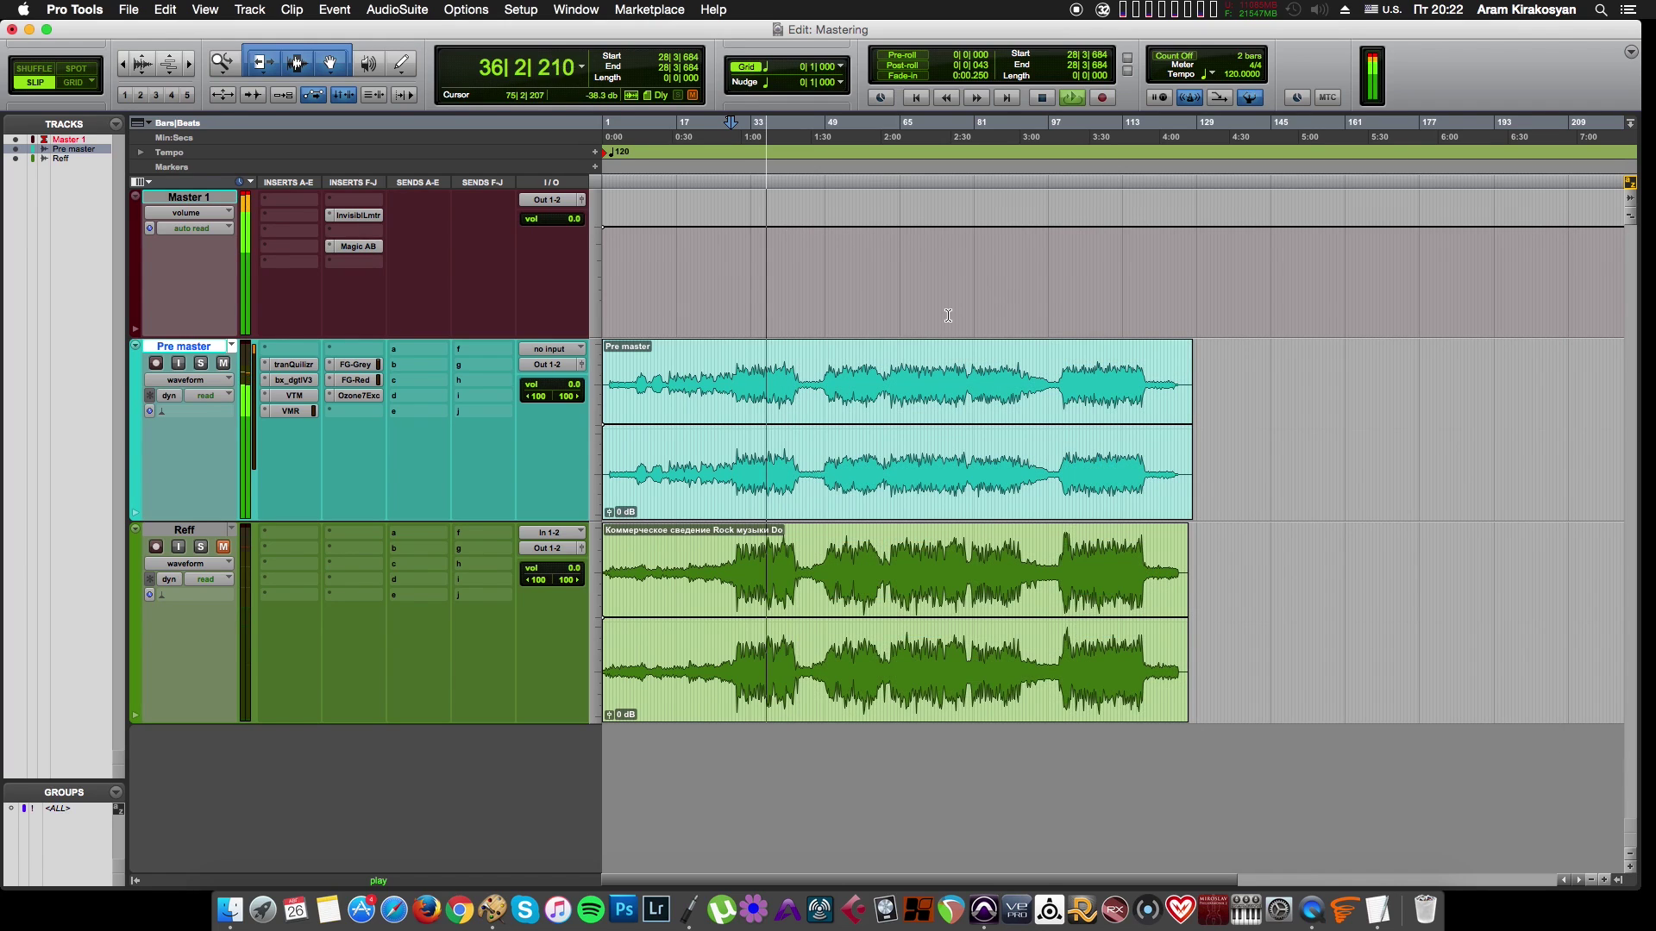
pyautogui.click(360, 246)
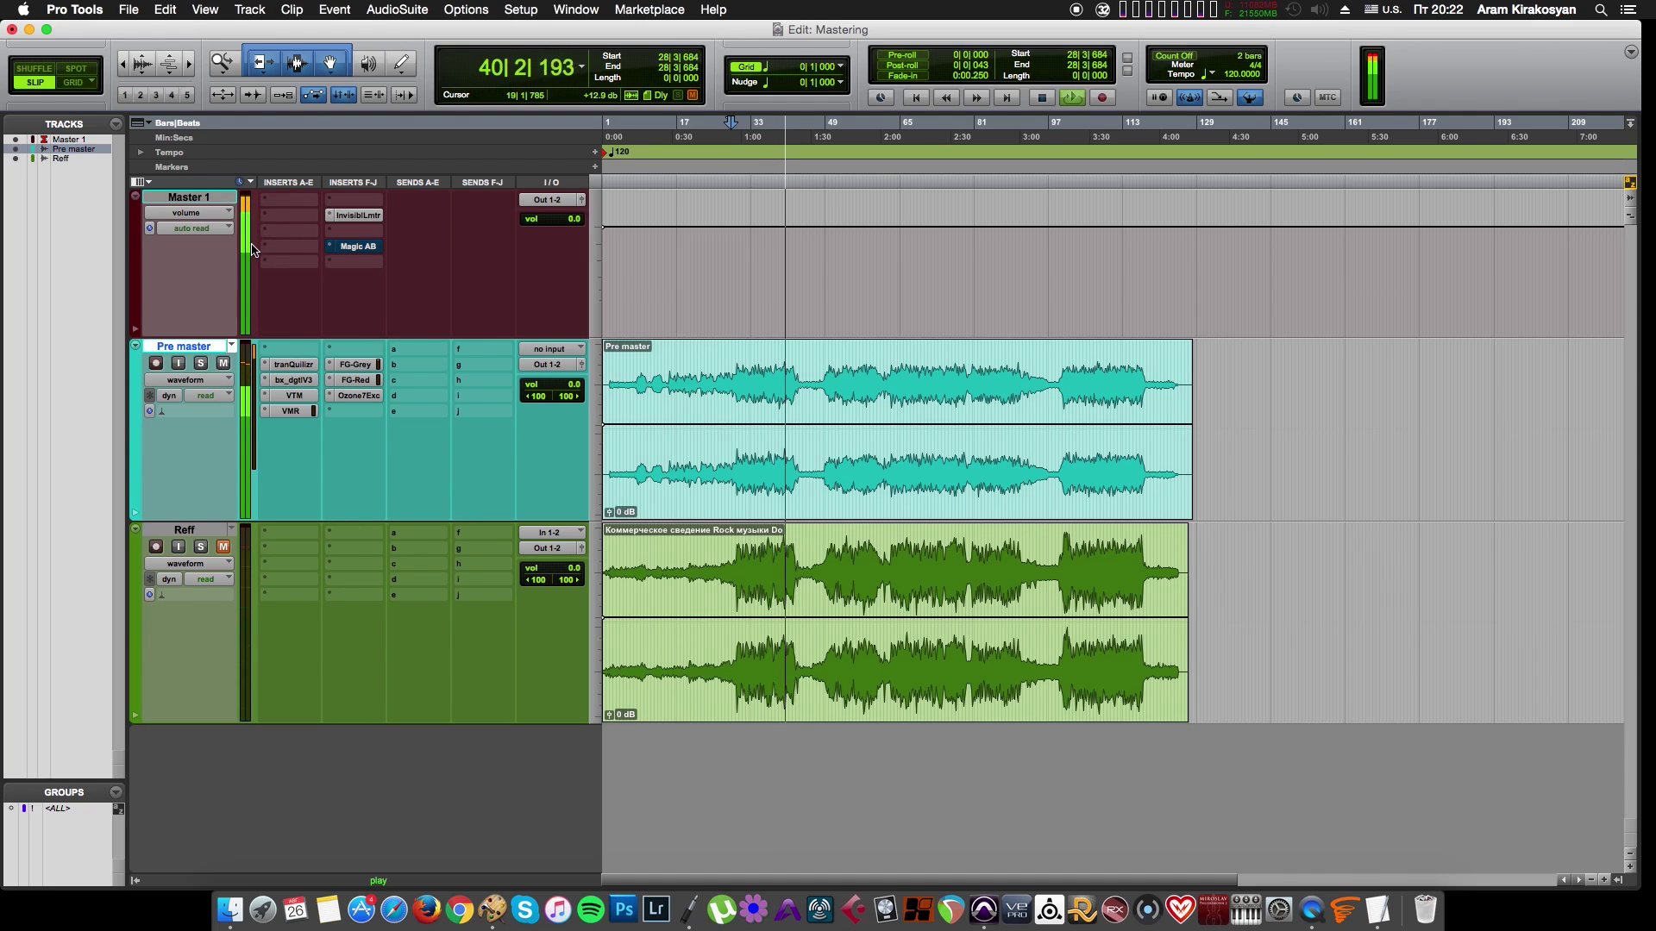
# Step: Set the Invisible Limiter's input gain on Master 1 to 12.04 dB, stop playback and place the edit cursor near bar 29
pyautogui.click(358, 215)
pyautogui.moveTo(1046, 475); pyautogui.dragTo(1047, 477)
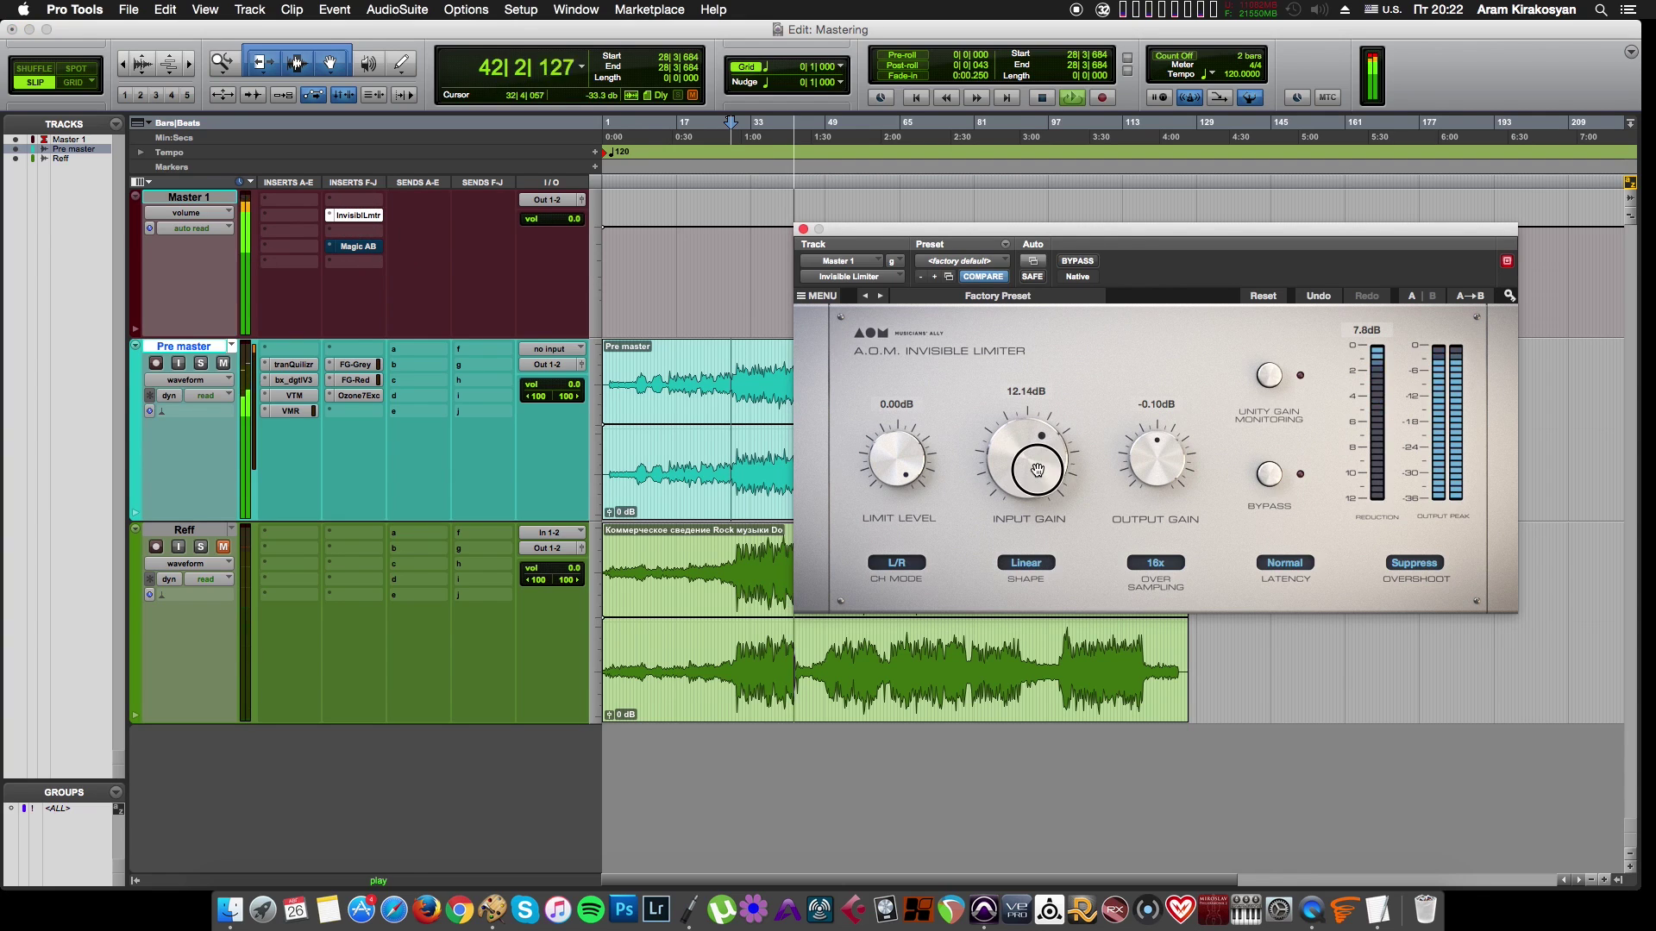
pyautogui.press('space')
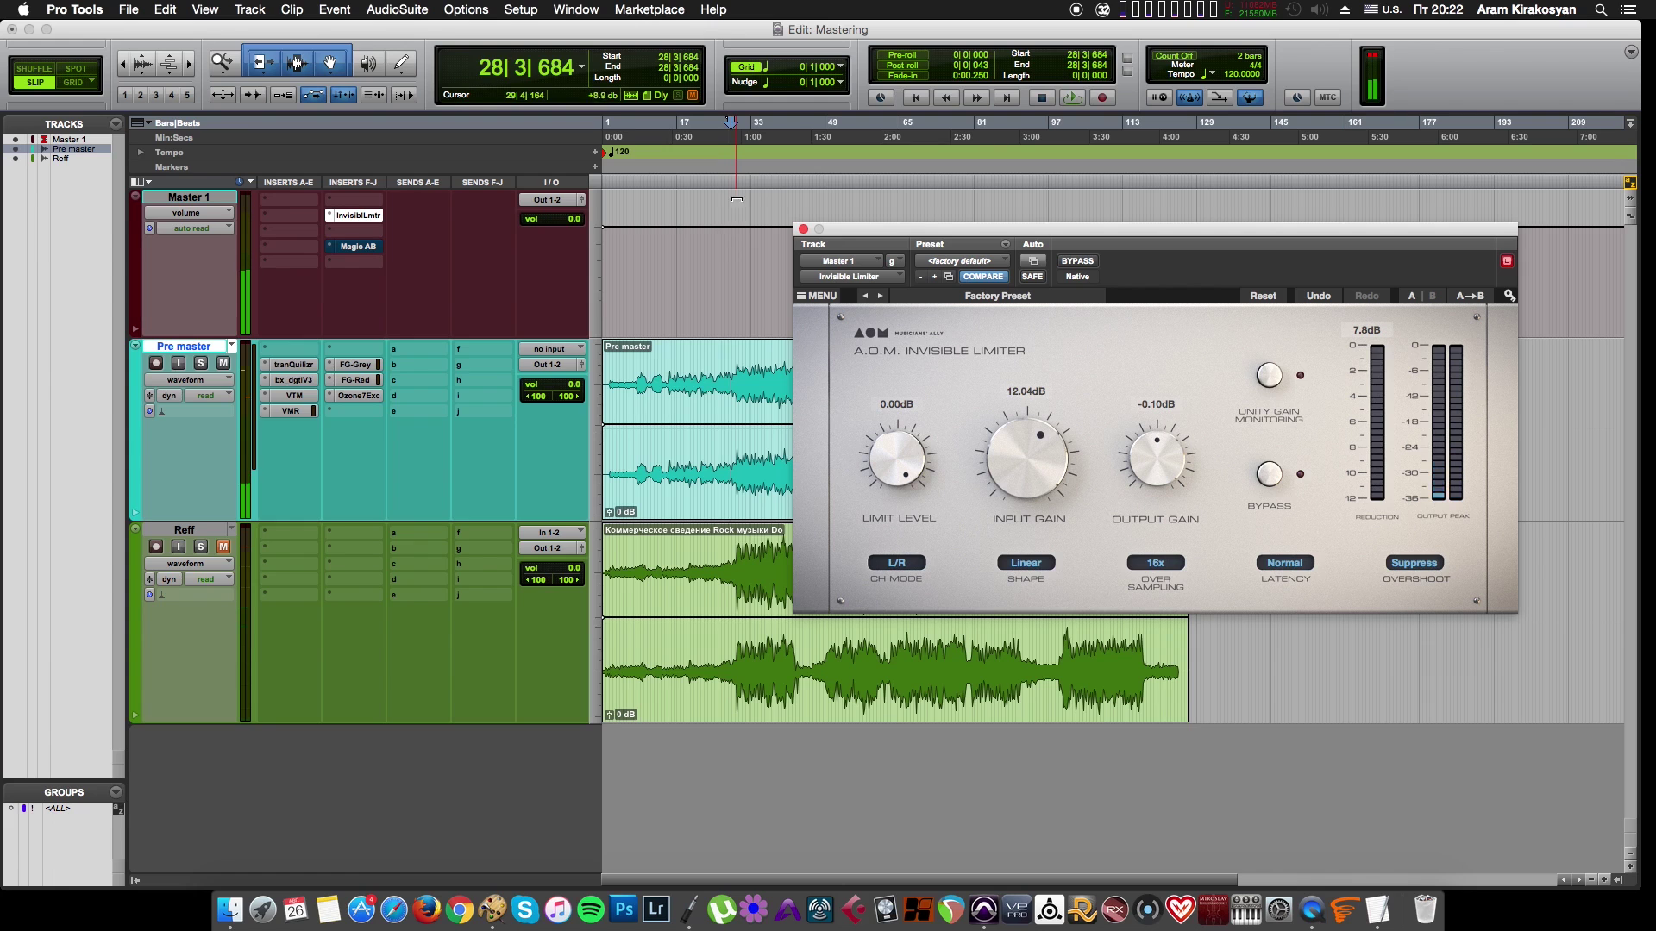
pyautogui.click(756, 283)
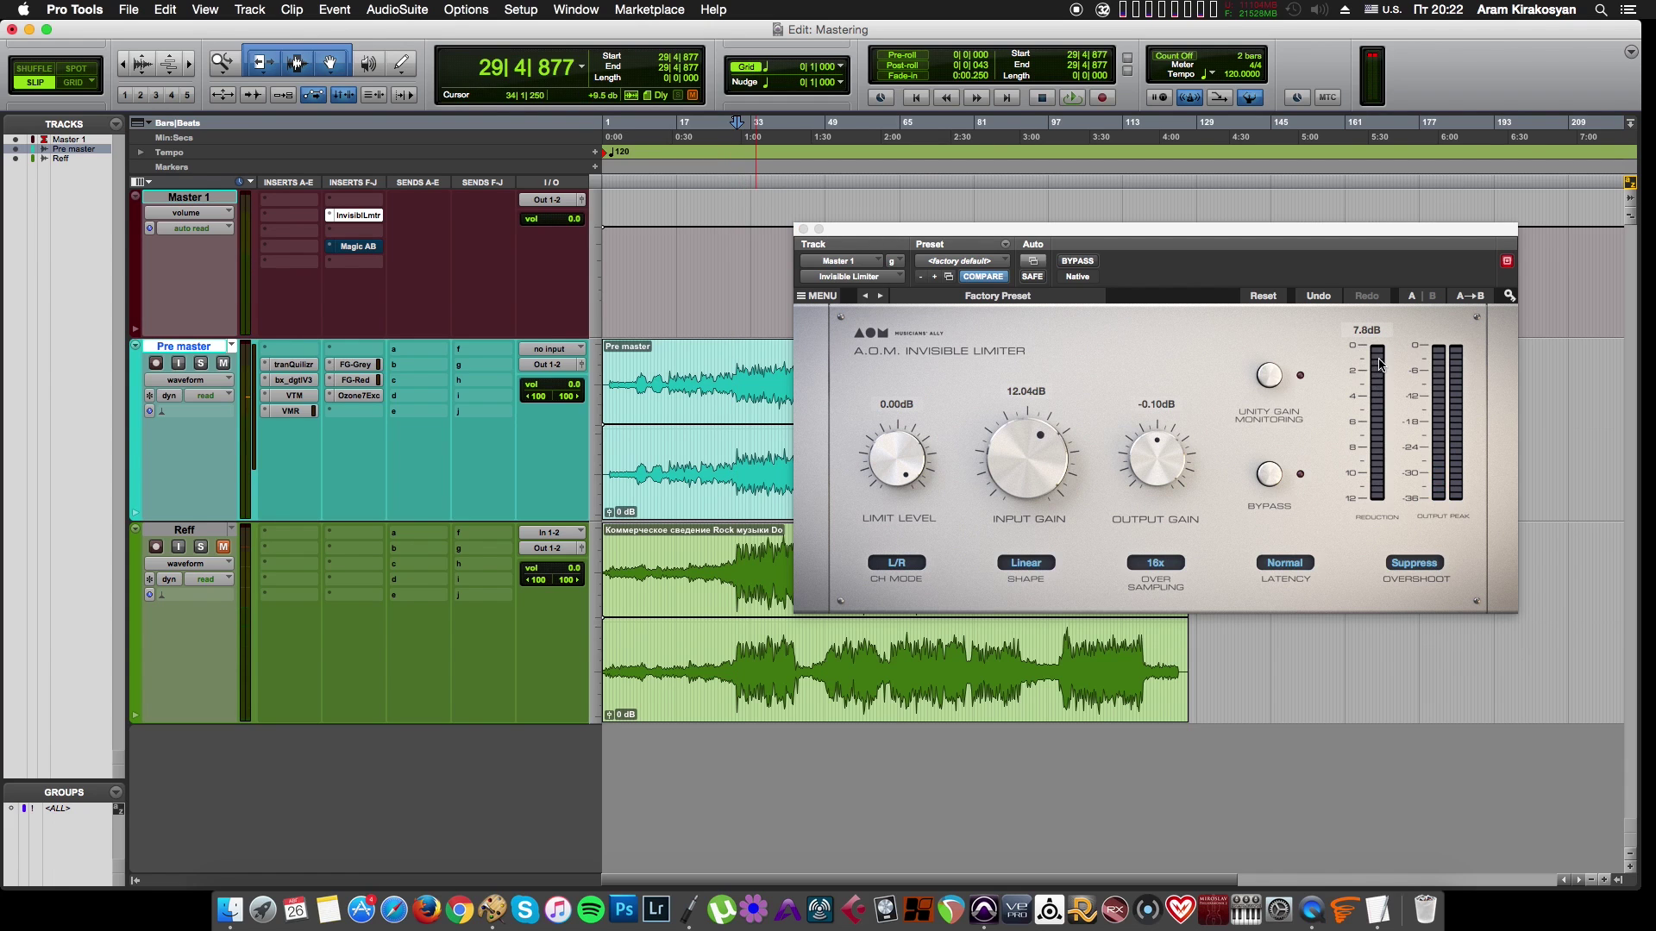